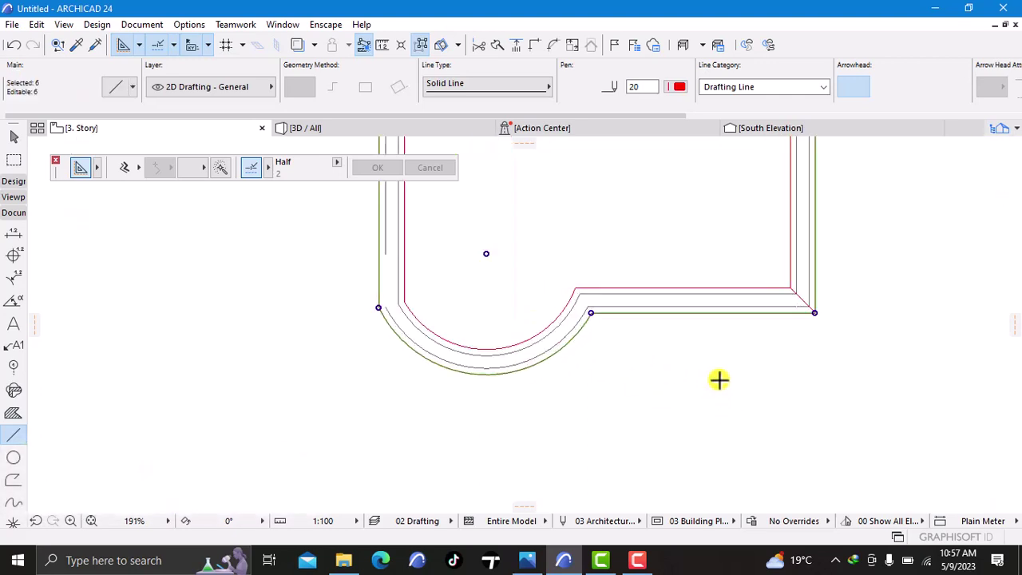
Step: Try to trace the outer outline with a Magic Wand line offset slightly inward, and undo the copy
scroll(669, 285, down, 5)
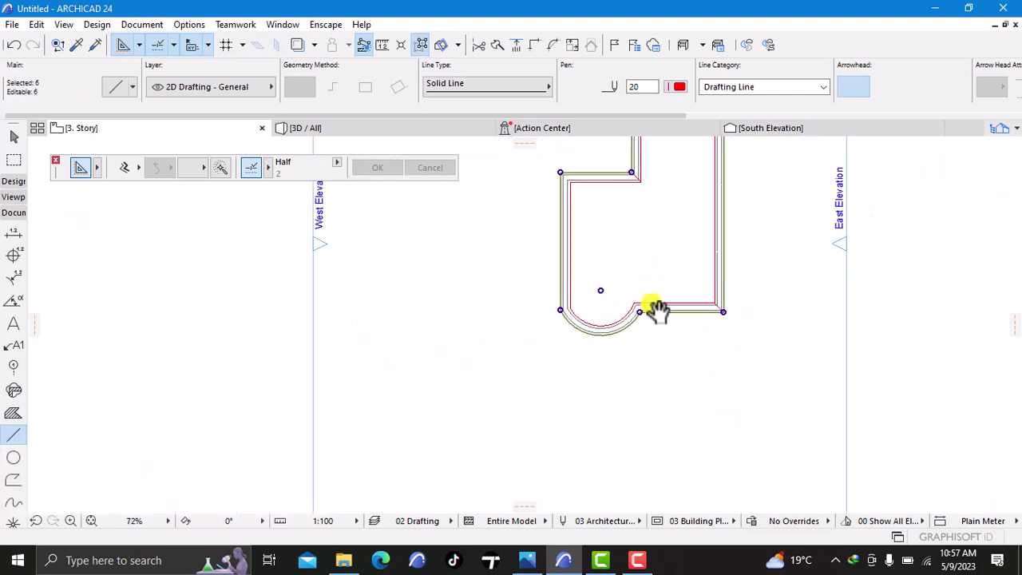
middle_drag(631, 176, 622, 323)
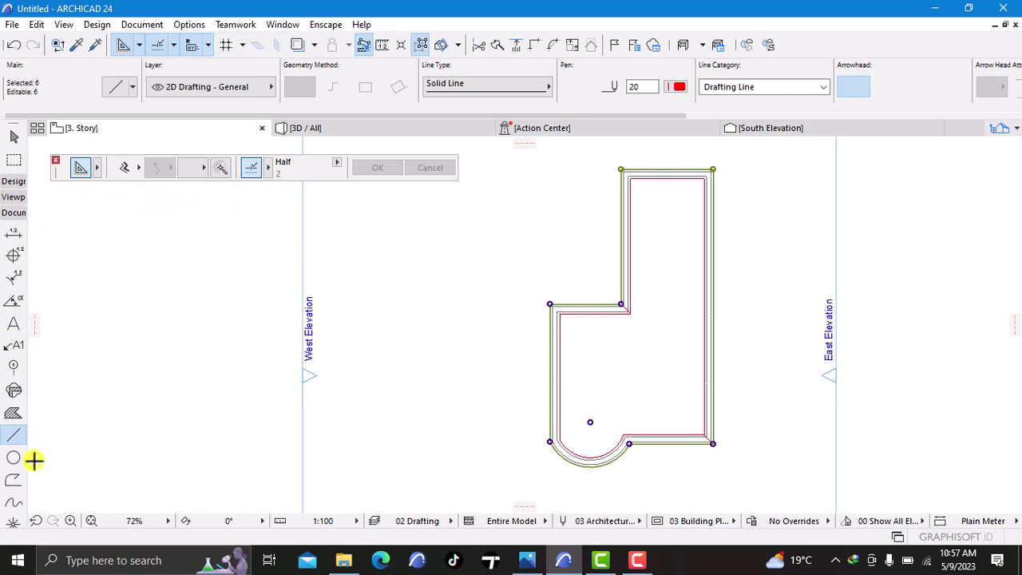
click(13, 438)
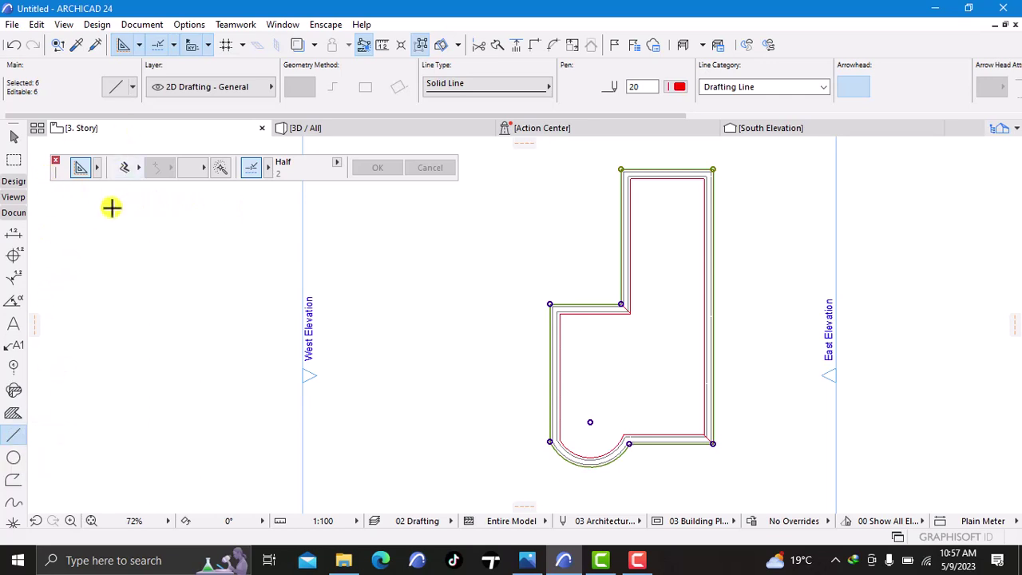
click(120, 172)
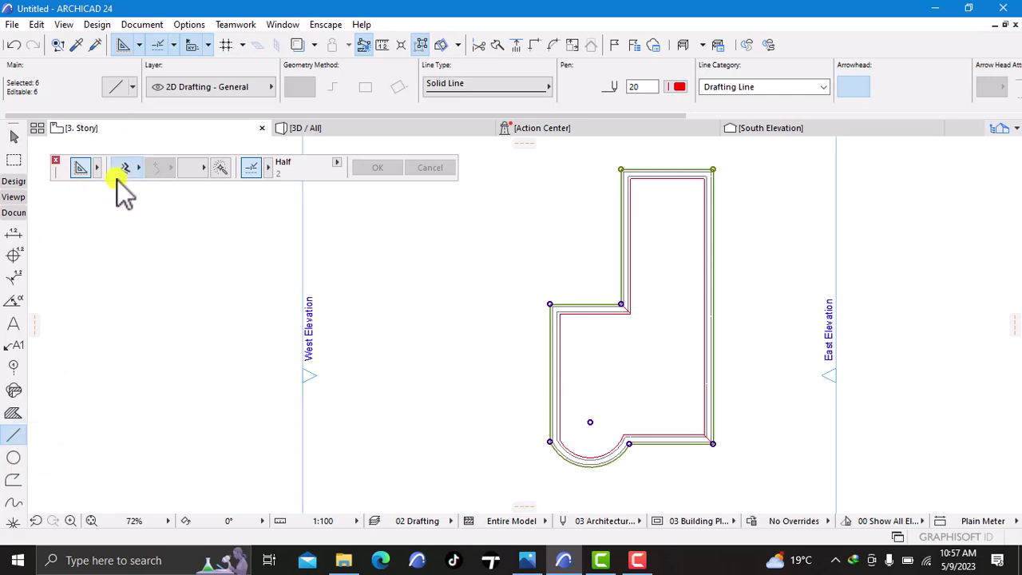
click(222, 168)
scroll(549, 305, up, 5)
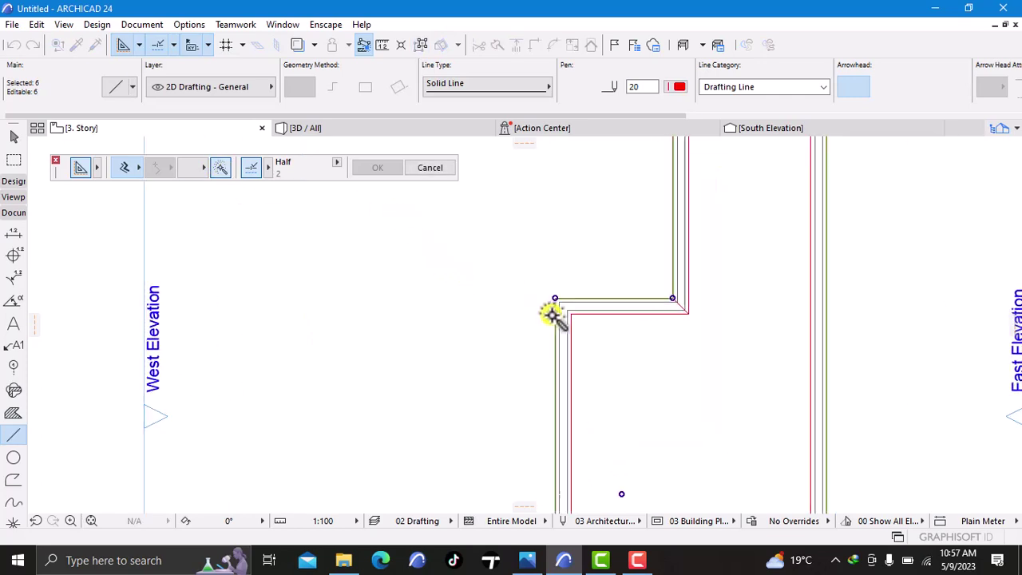
click(545, 291)
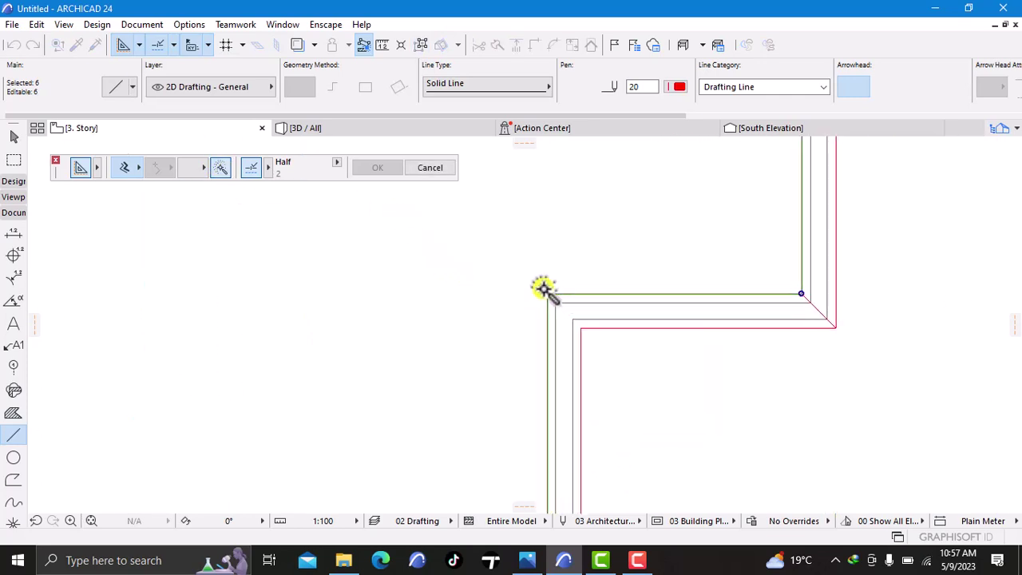
click(548, 292)
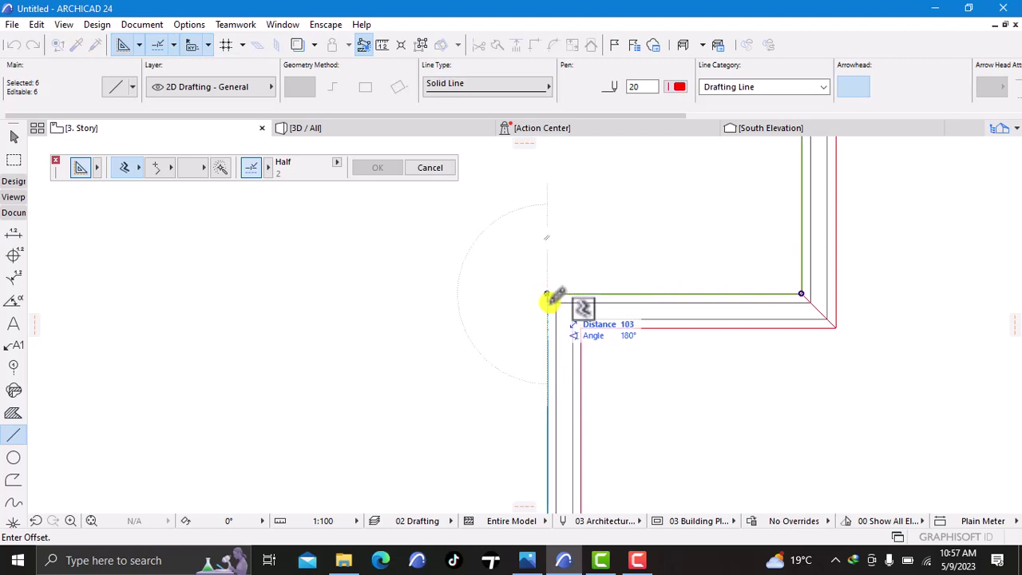
click(550, 298)
scroll(662, 381, up, 5)
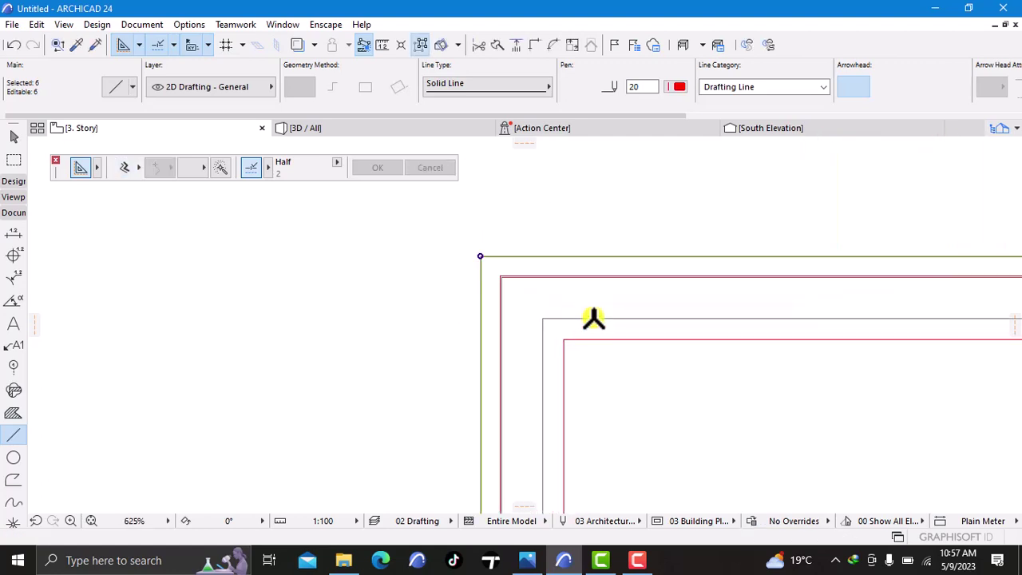
click(13, 45)
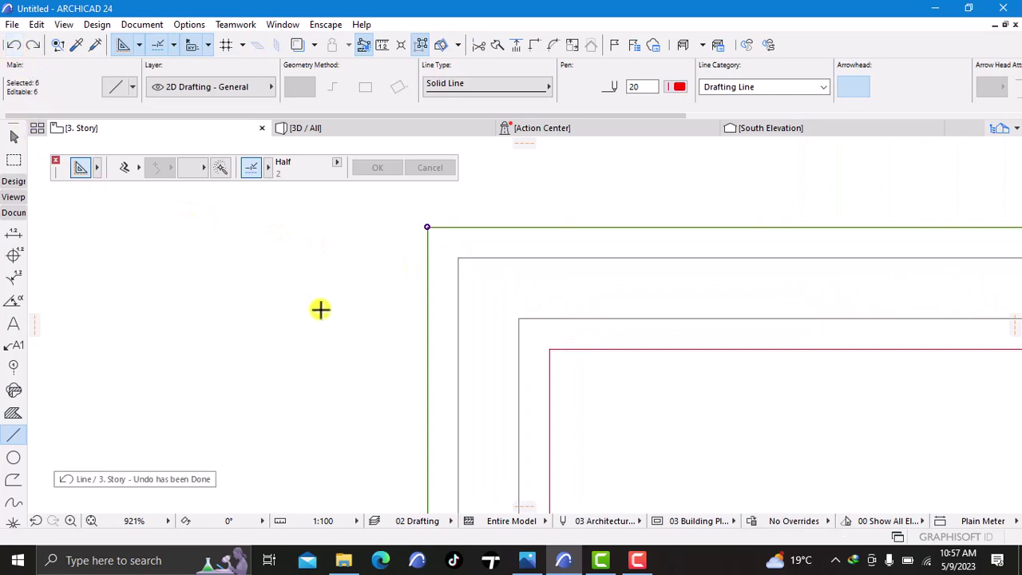
Step: Offset the outermost red outline inward onto the adjacent gray outline with the Magic Wand
click(118, 171)
click(218, 168)
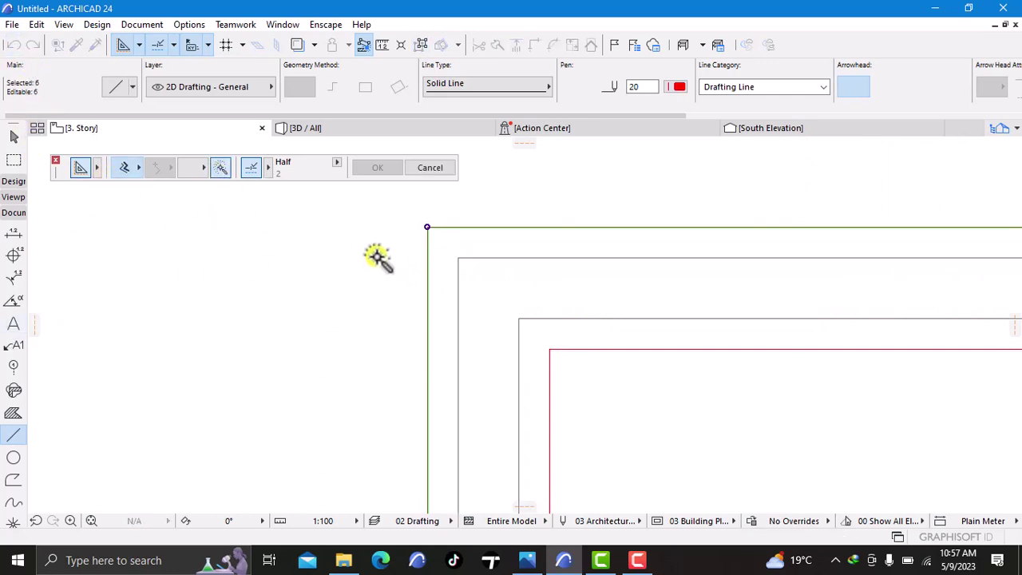
click(429, 227)
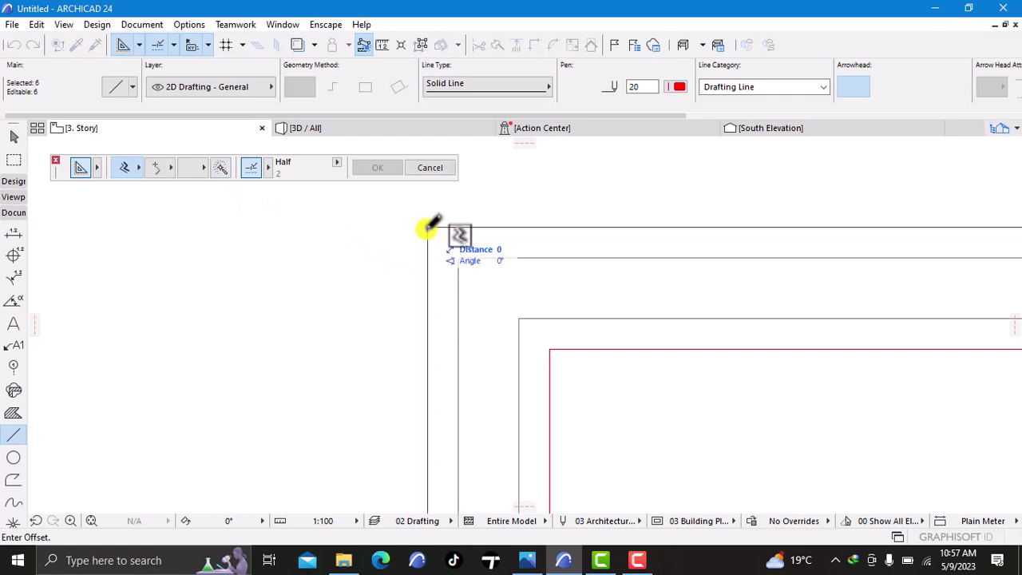
click(460, 256)
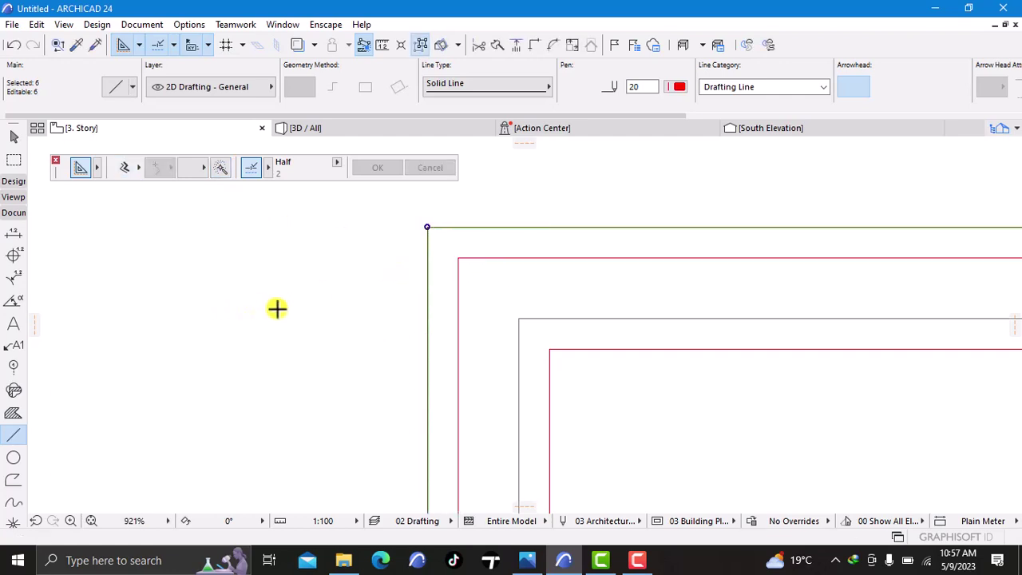
key(Escape)
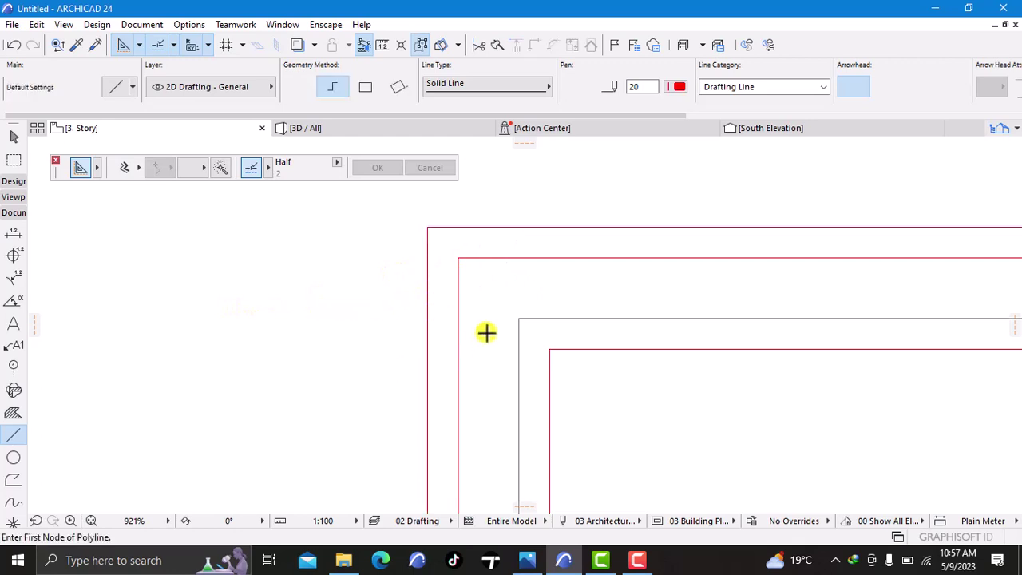
scroll(476, 326, down, 5)
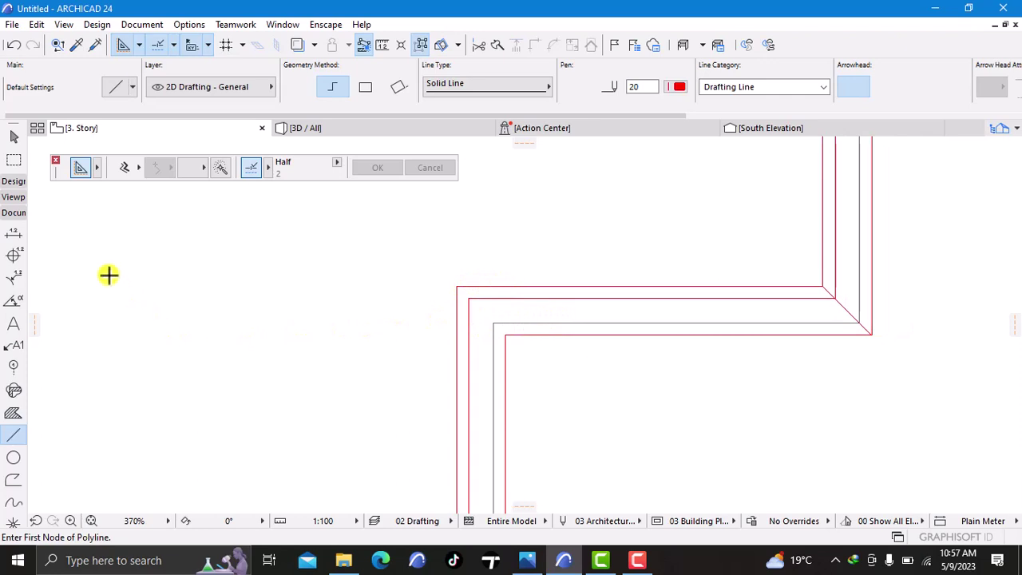
Step: Duplicate the Paint - Glossy White surface as a new surface named "Paint - Glossy White copy 2"
click(189, 24)
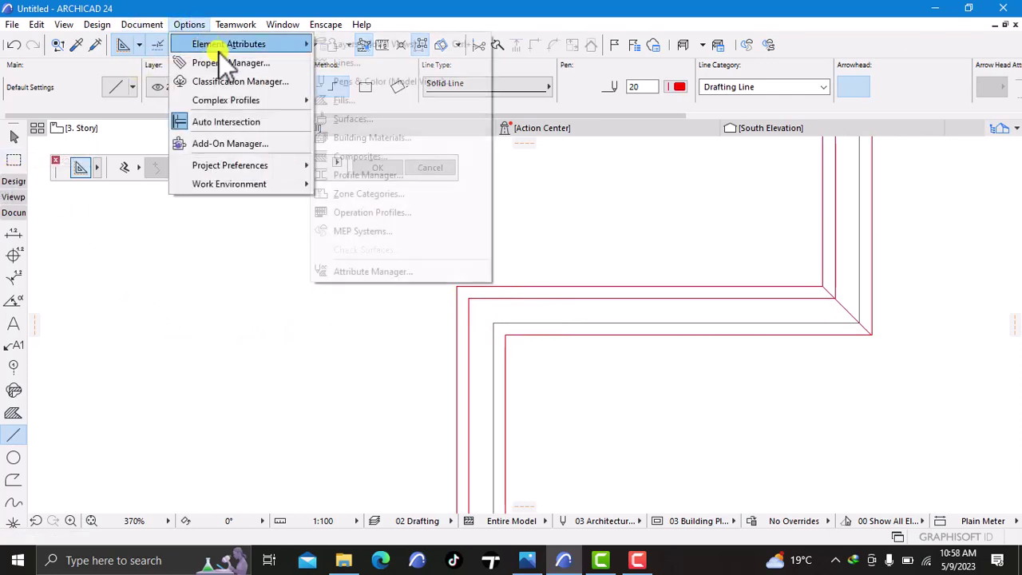
mouse_move(219, 48)
click(353, 119)
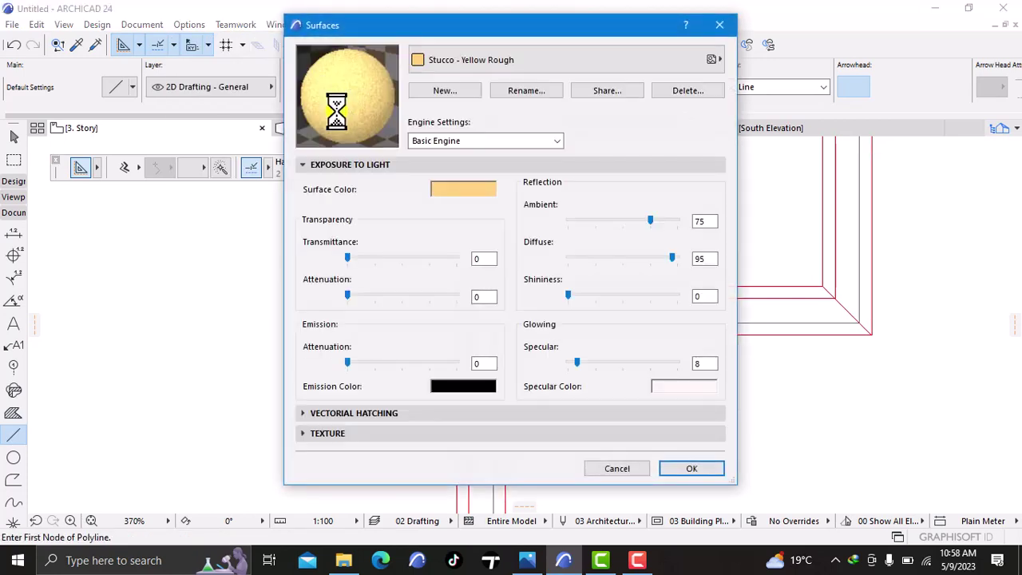
click(458, 60)
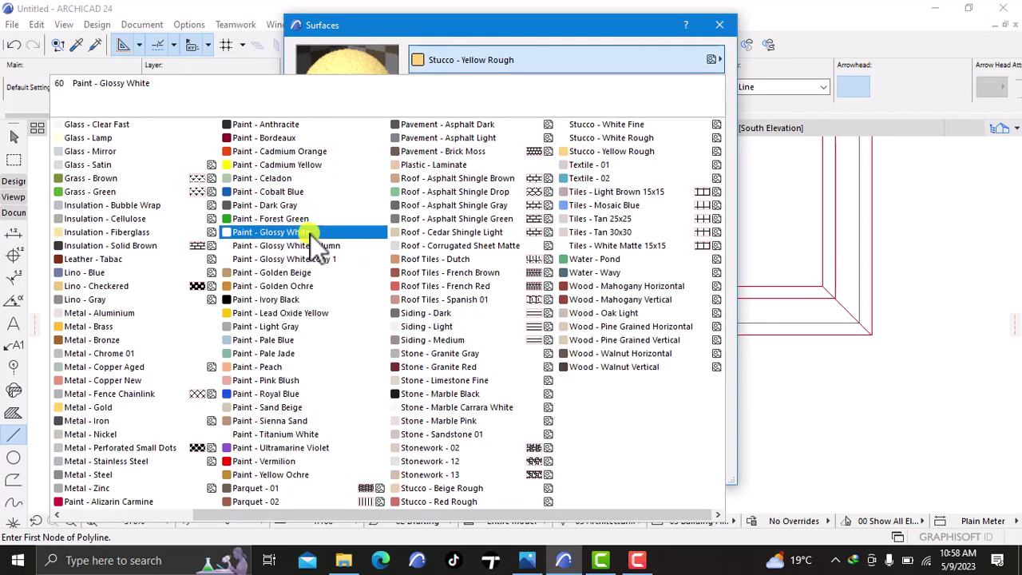
click(310, 233)
click(445, 91)
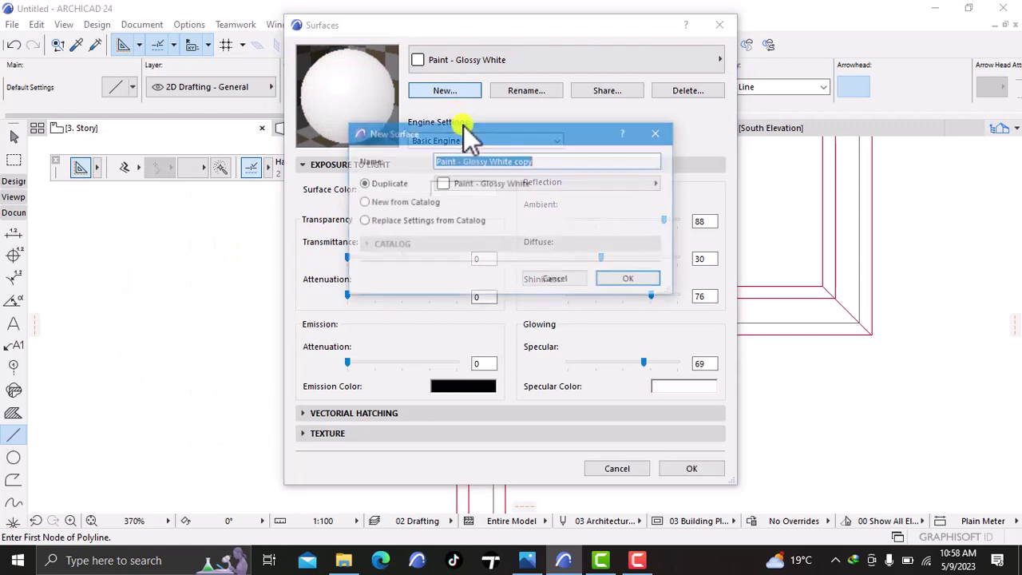
click(540, 161)
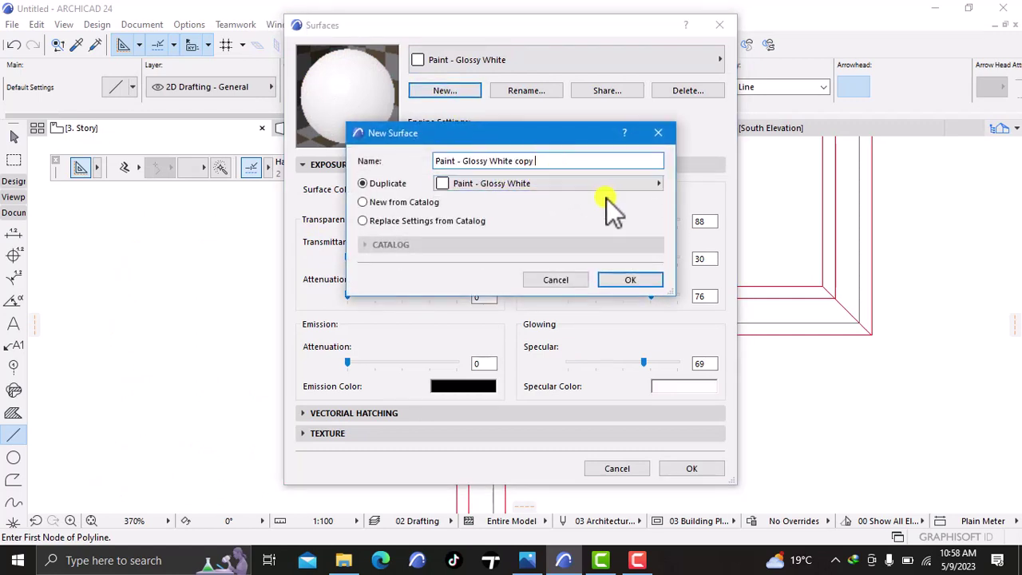
text(2)
click(625, 280)
click(690, 469)
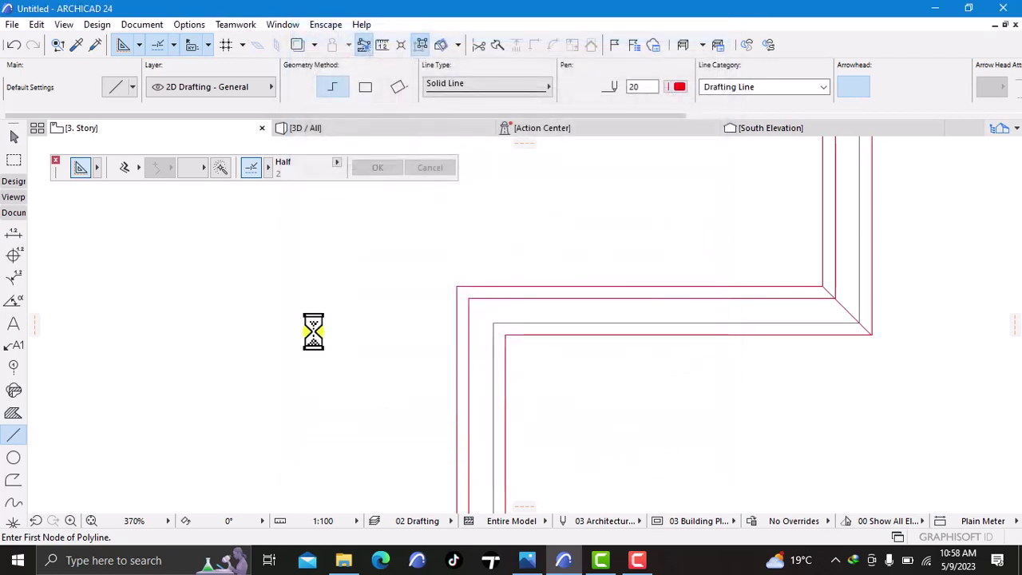
Step: Set the default slab thickness to 450 and override all its surfaces with Paint - Glossy White copy 2
click(13, 182)
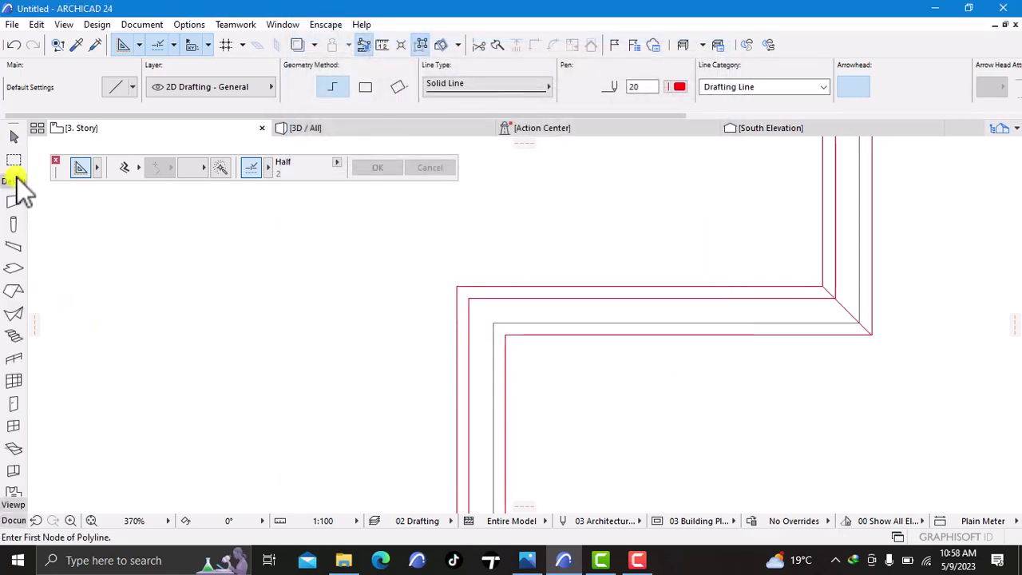
double_click(13, 268)
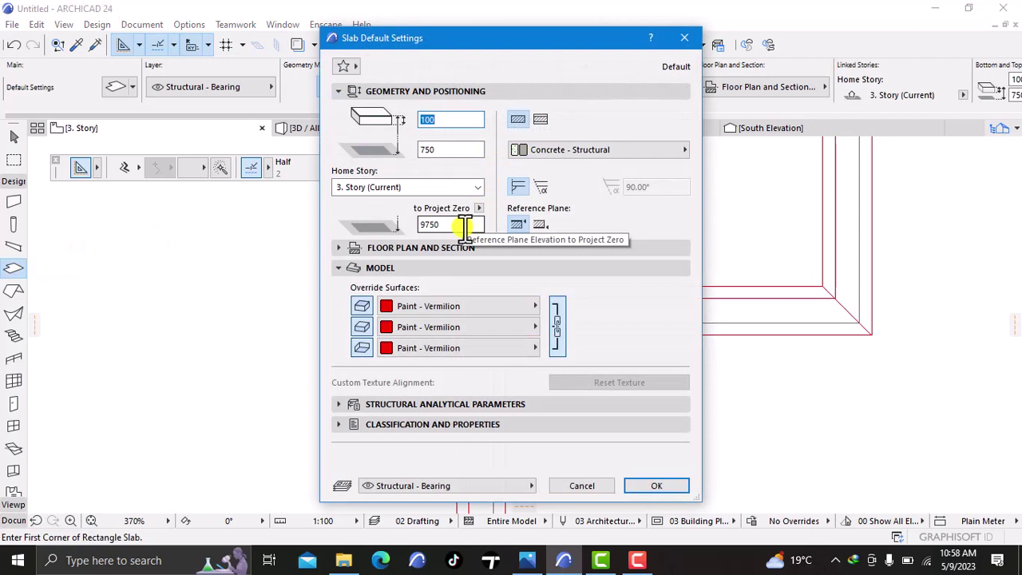
click(465, 226)
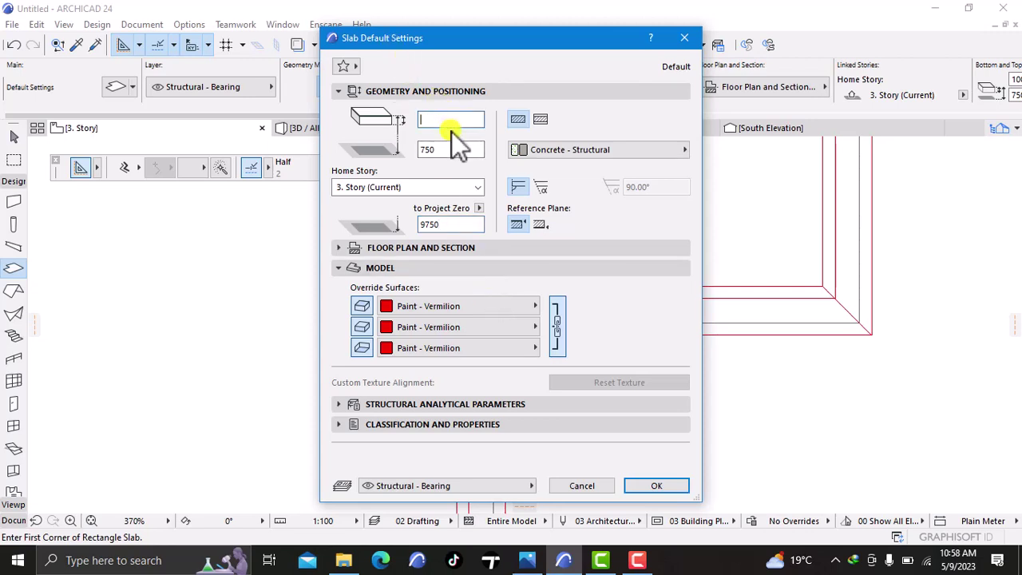
text(00)
key(BackSpace)
key(BackSpace)
key(BackSpace)
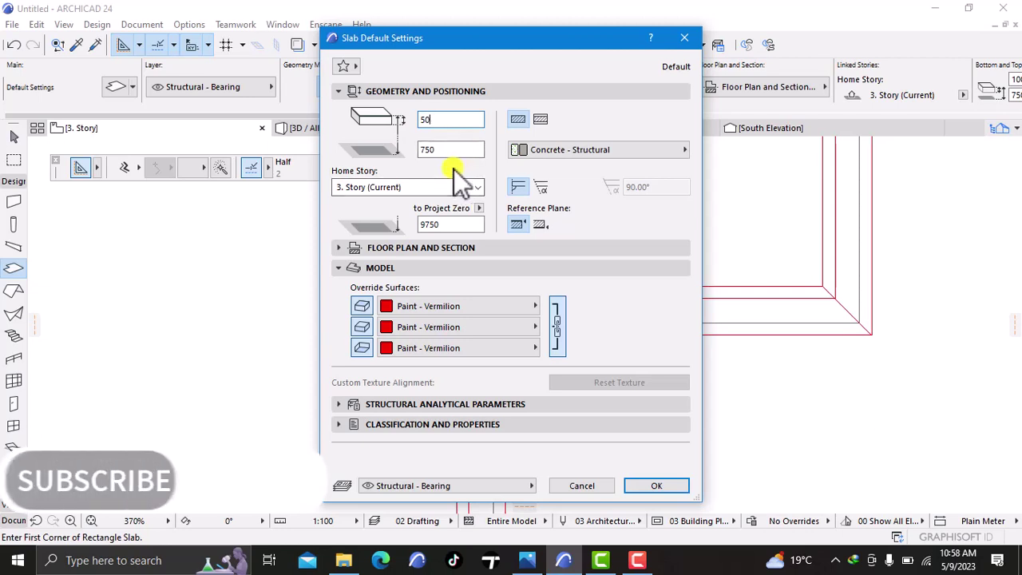
text(450)
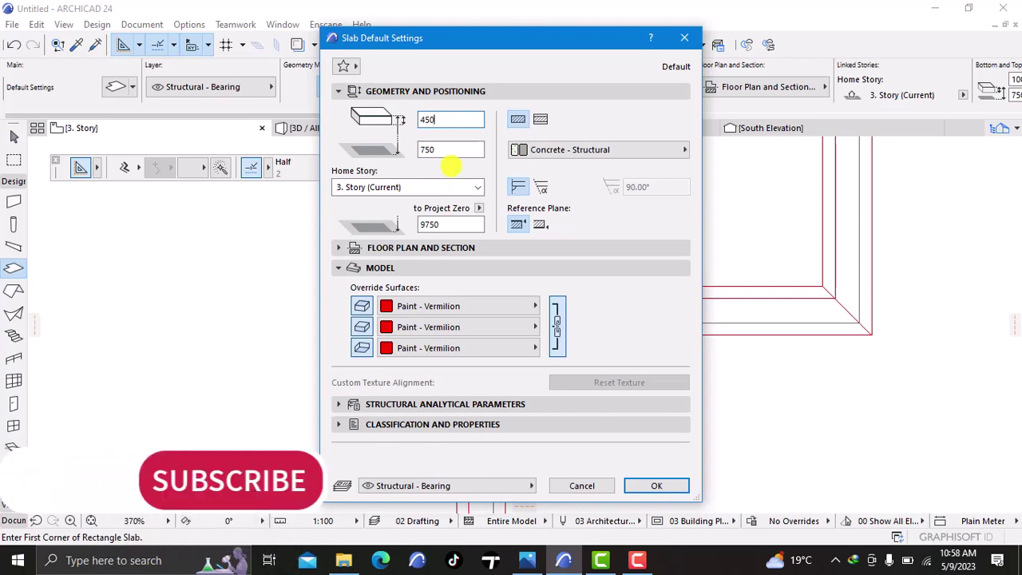
click(435, 306)
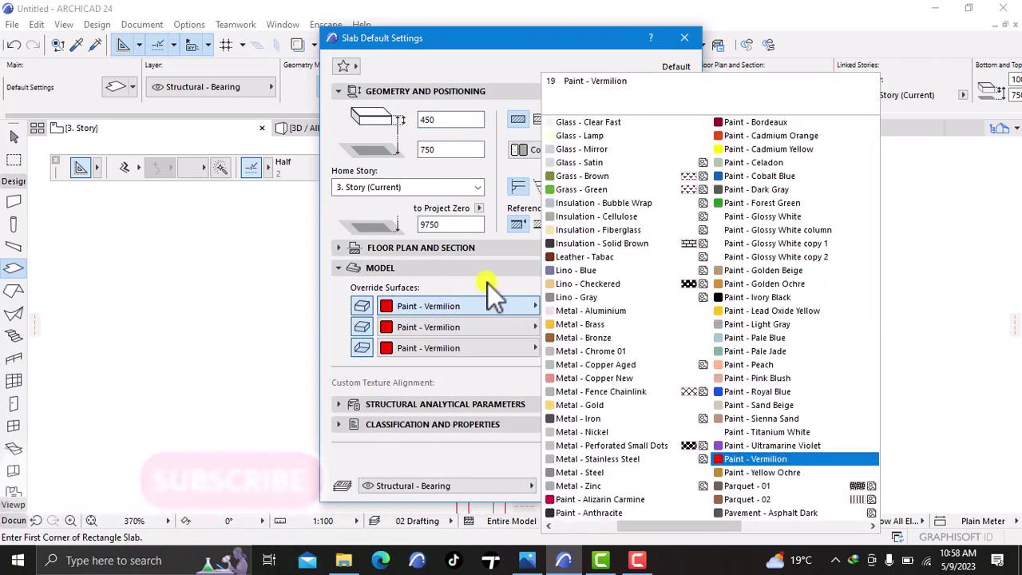
click(790, 258)
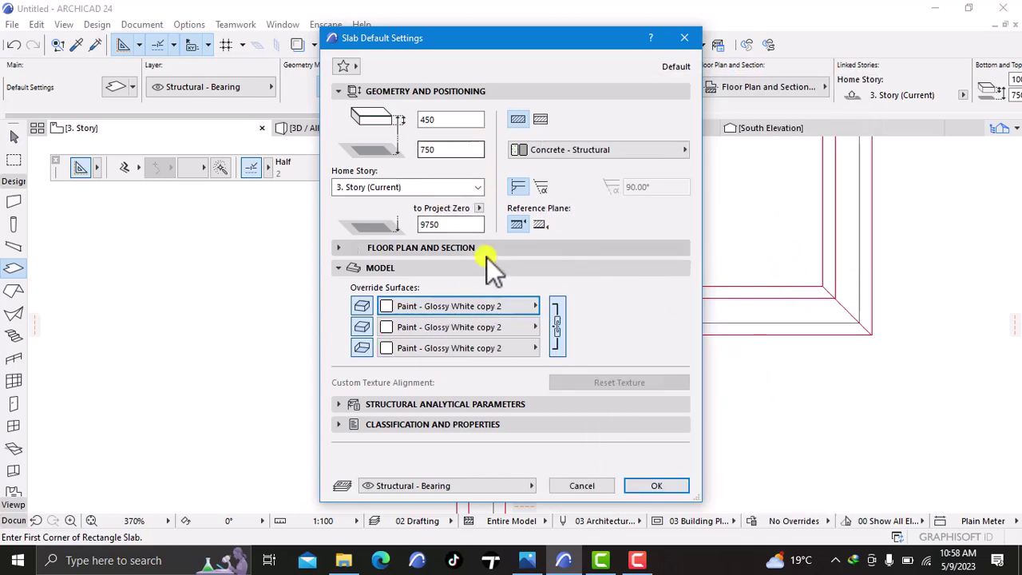
click(656, 486)
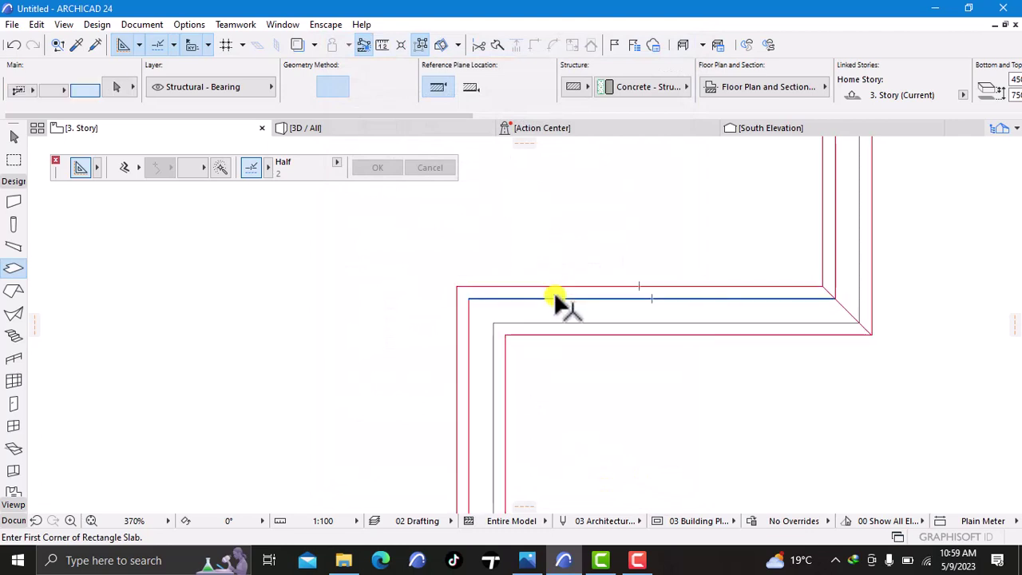
Step: Place a slab in the narrow strip between the two outermost outlines using the Magic Wand
click(221, 169)
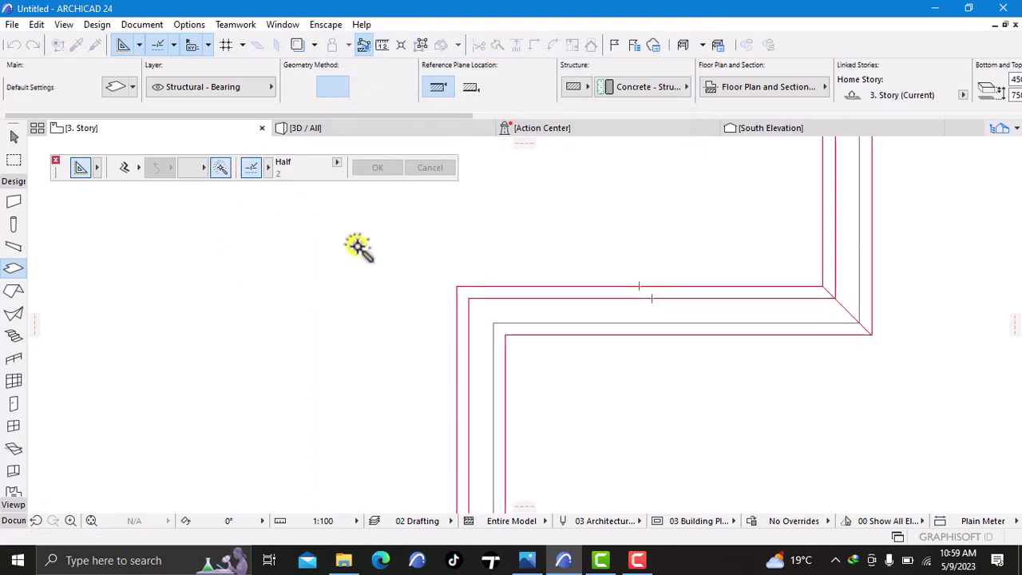
click(464, 292)
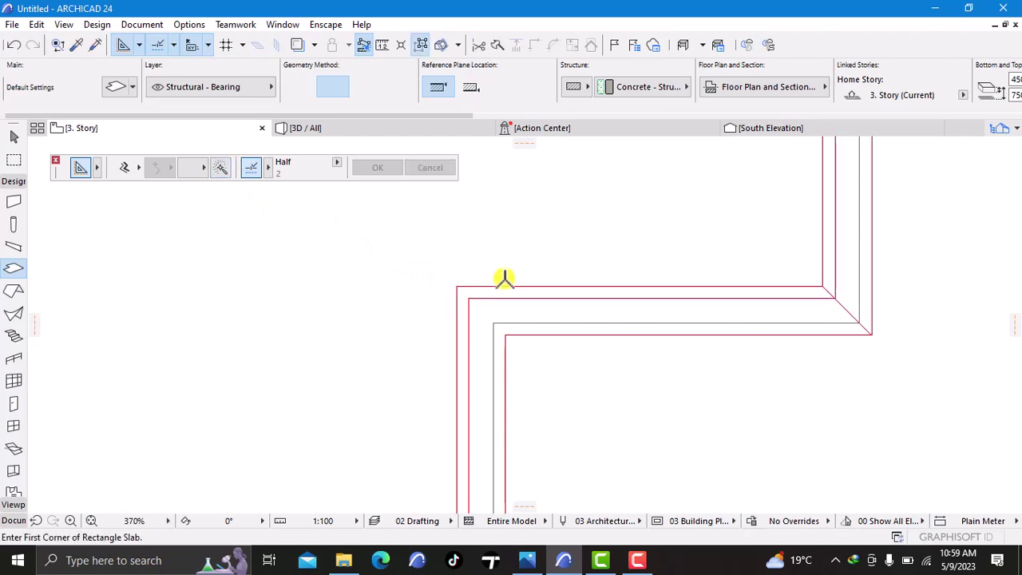
click(222, 167)
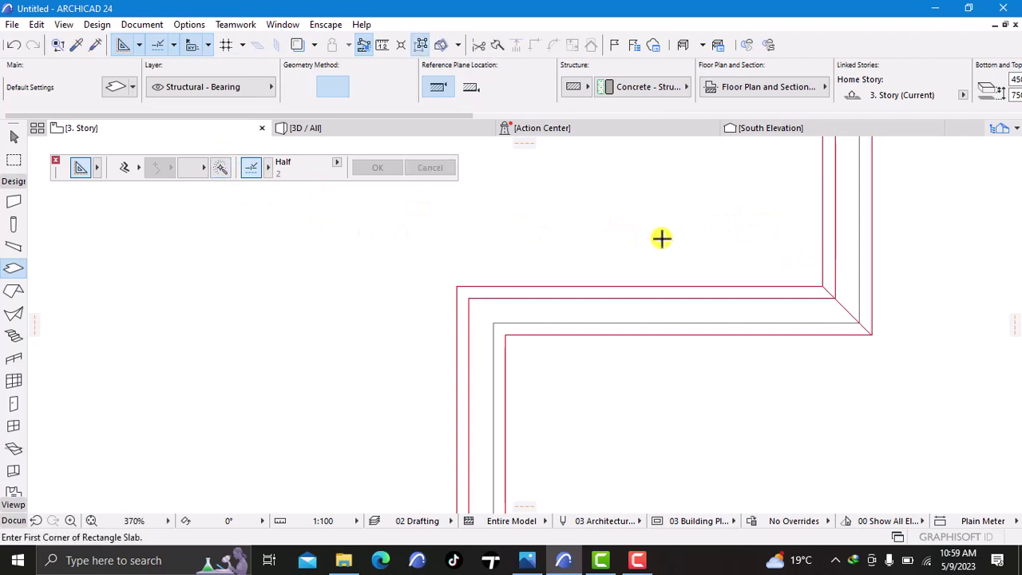
Step: Inspect the new slab band around the top of the building in 3D from several angles
click(340, 127)
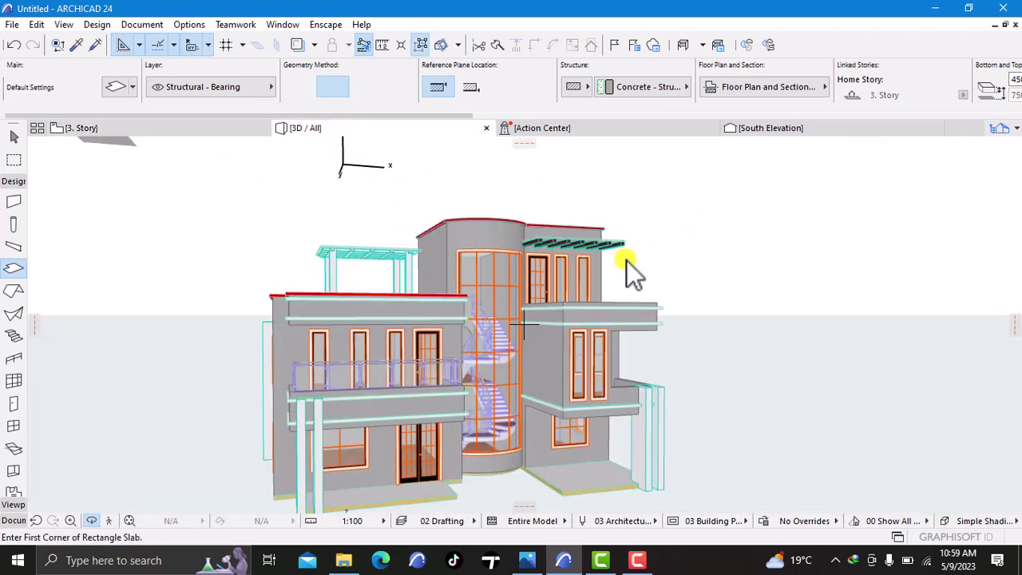
right_click(733, 219)
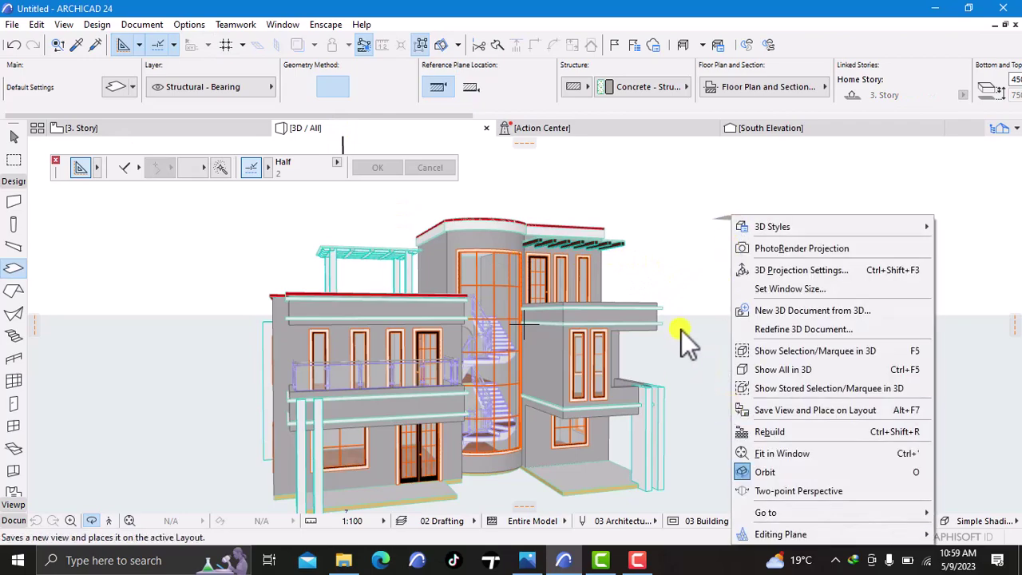
click(681, 330)
shift+middle_drag(720, 299, 800, 276)
shift+middle_drag(324, 378, 608, 501)
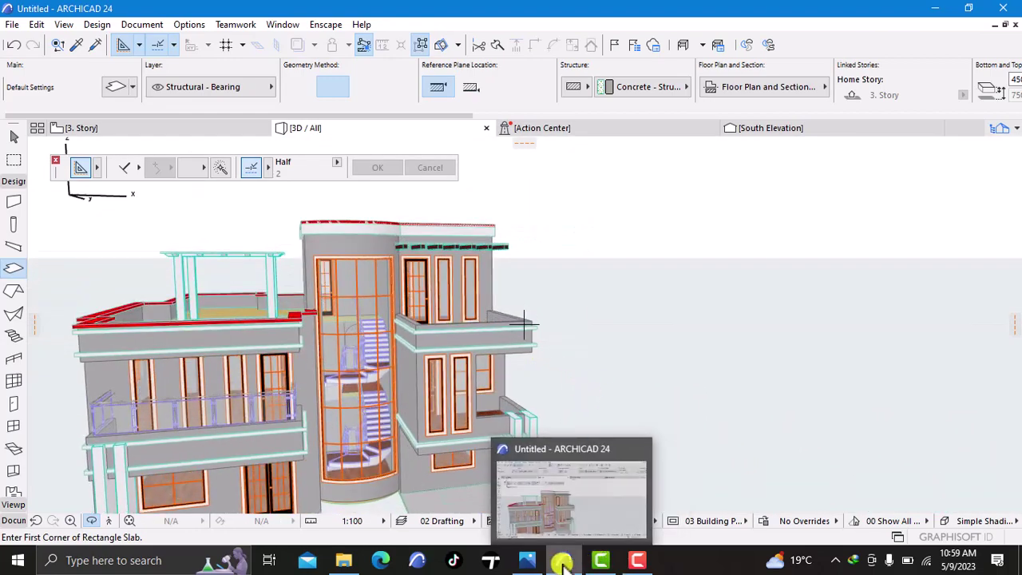
Step: Switch to the reference render Image6.png and examine the band at the top of the curved stair tower
click(527, 560)
scroll(483, 139, up, 3)
scroll(483, 140, up, 4)
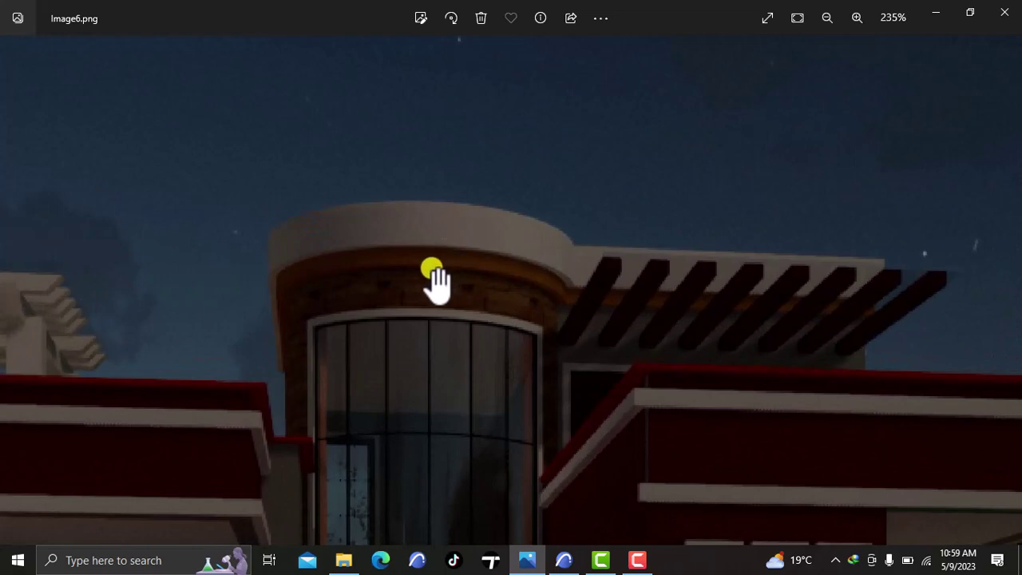
Step: Return from the reference render to ArchiCAD and examine the upper white band from the side of the house in 3D
scroll(554, 308, down, 6)
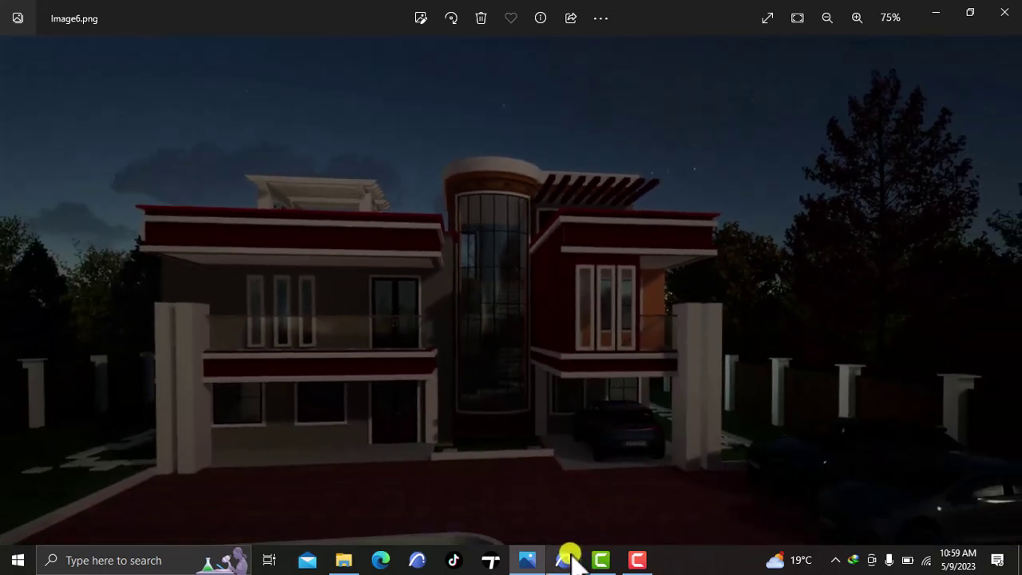
mouse_move(567, 554)
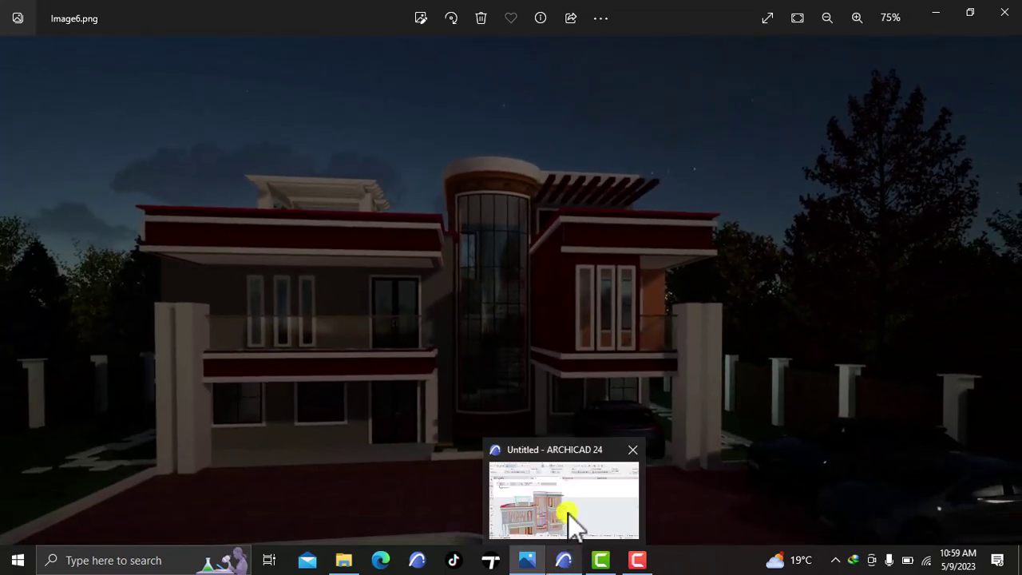
click(562, 505)
scroll(514, 411, down, 2)
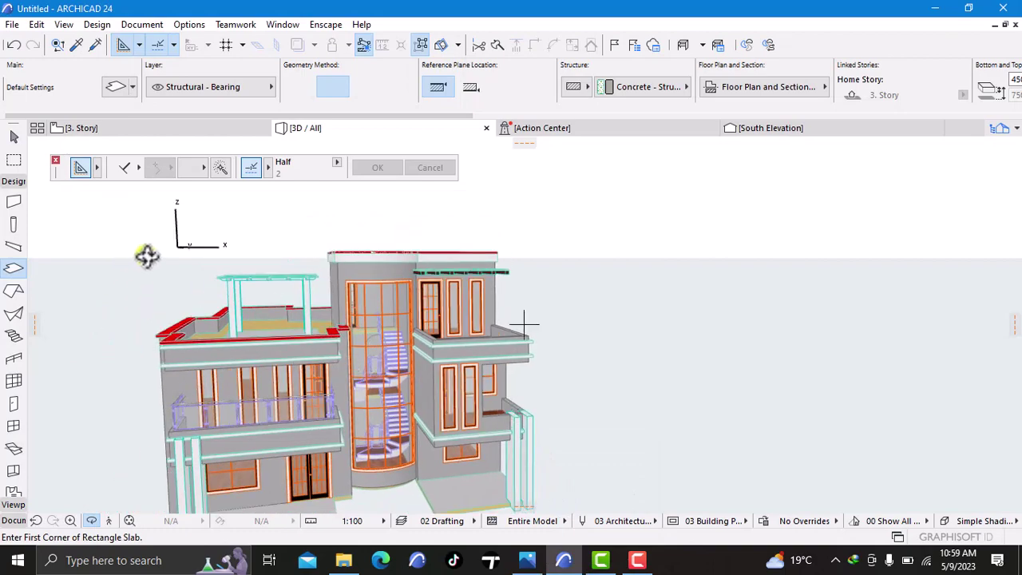
right_click(664, 315)
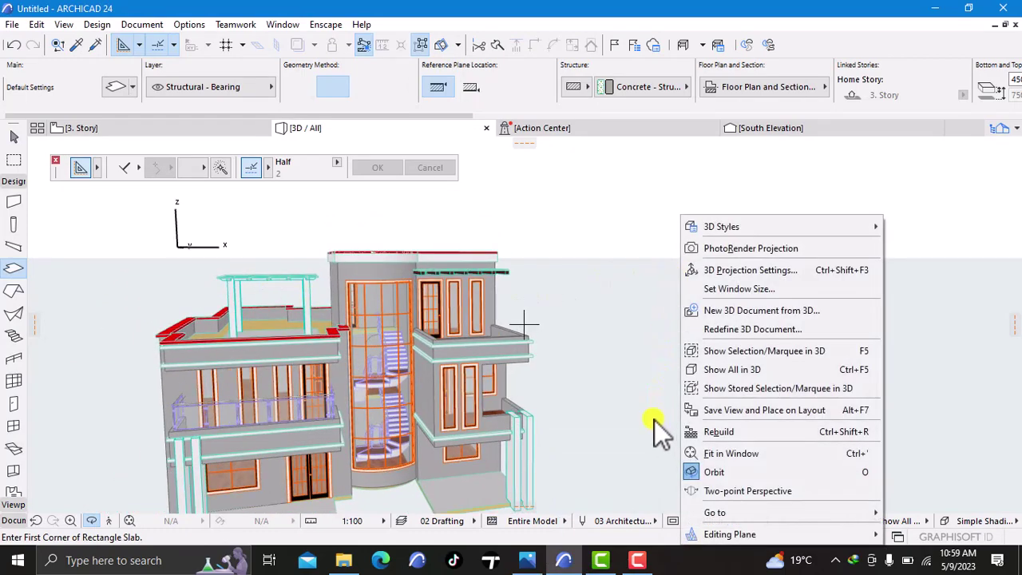
click(664, 326)
drag(664, 327, 486, 327)
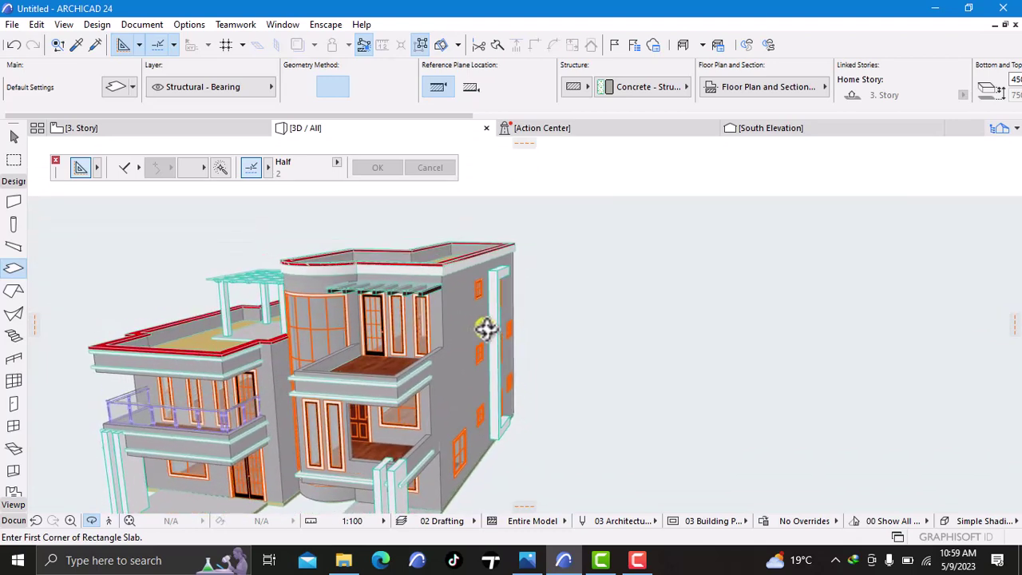
Step: Set the thickness of both white band slabs on the 3. Story plan to 650
click(107, 132)
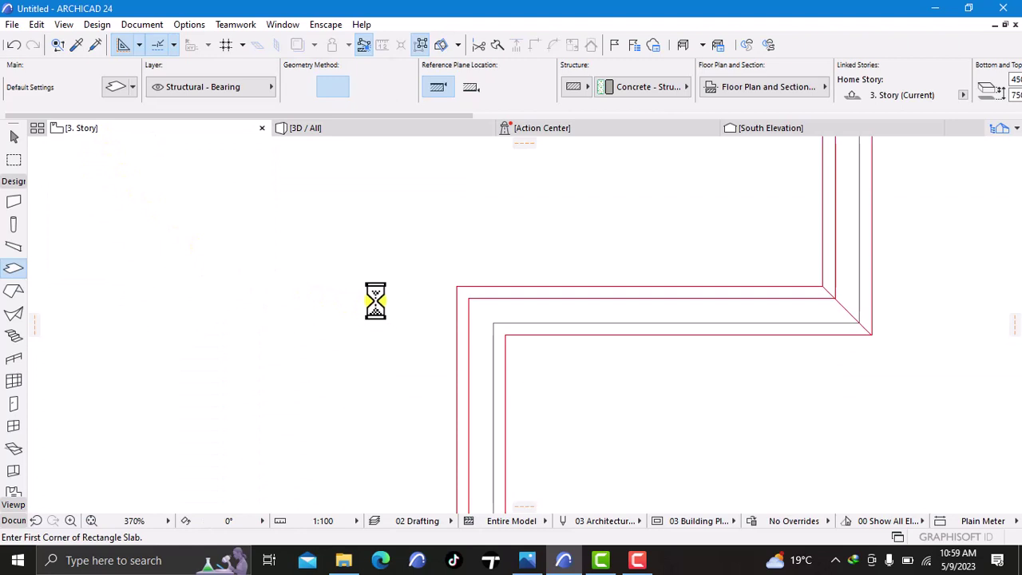
click(460, 293)
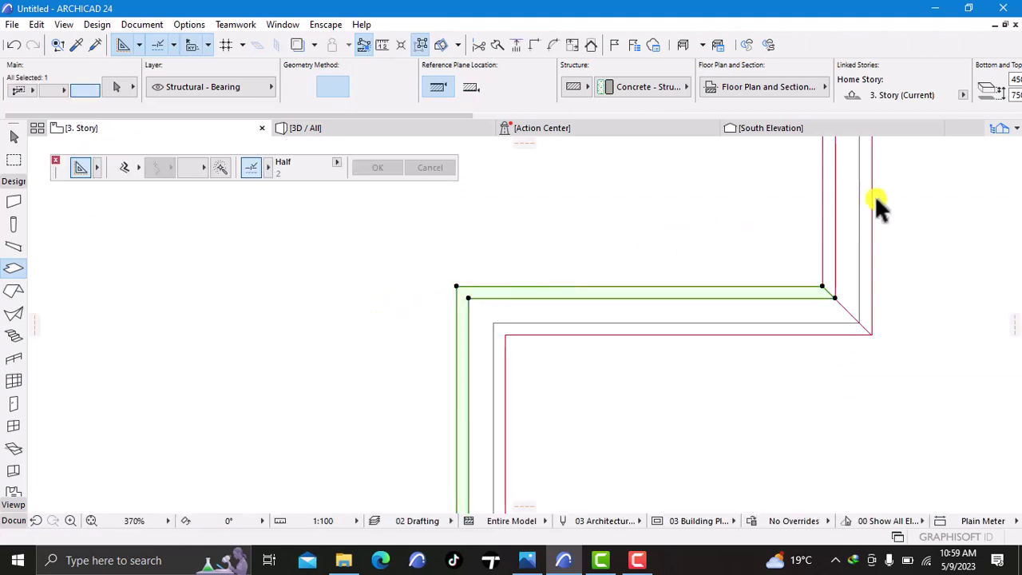
shift+click(825, 222)
right_click(566, 237)
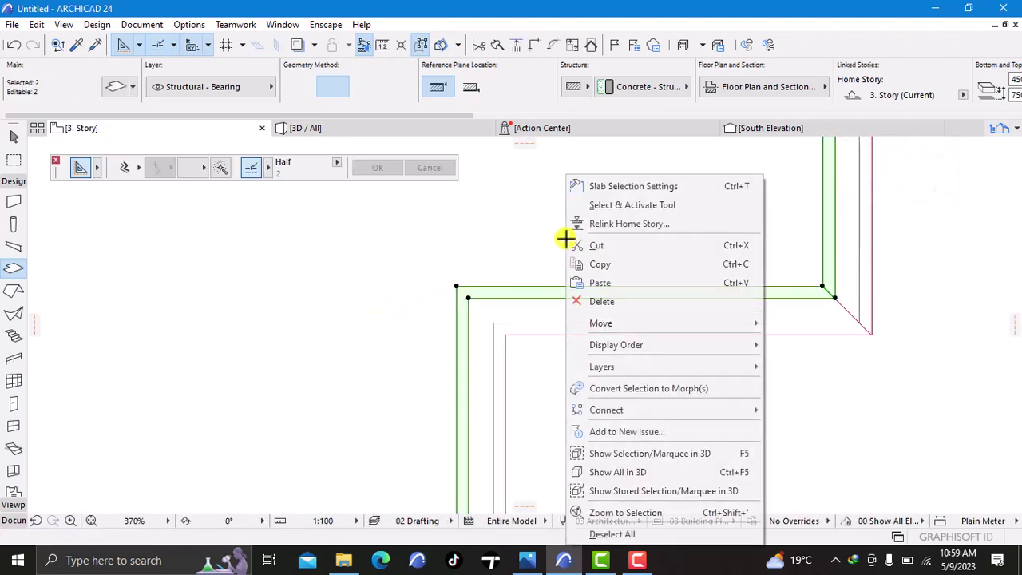
click(598, 190)
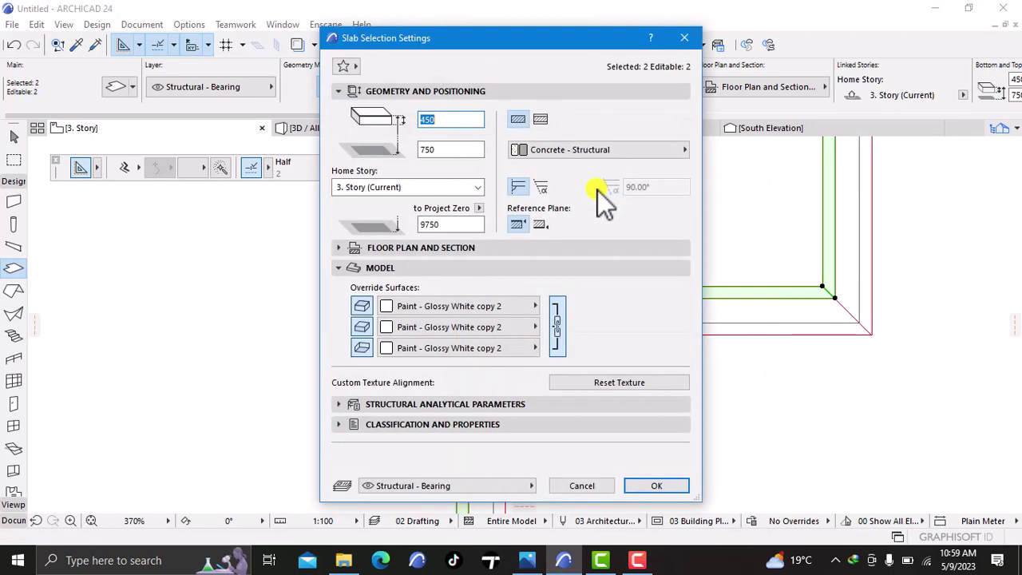
click(455, 121)
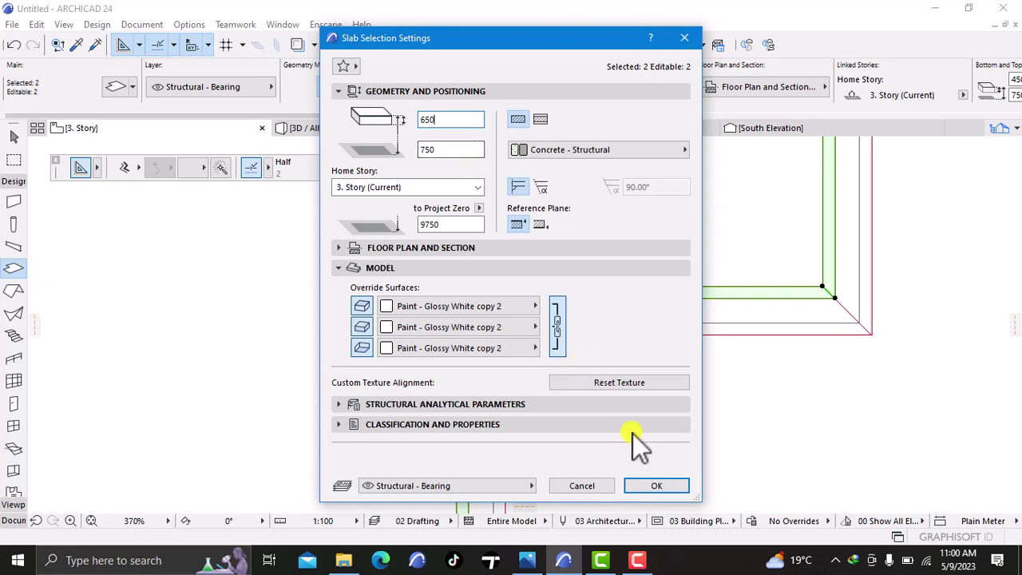
click(658, 482)
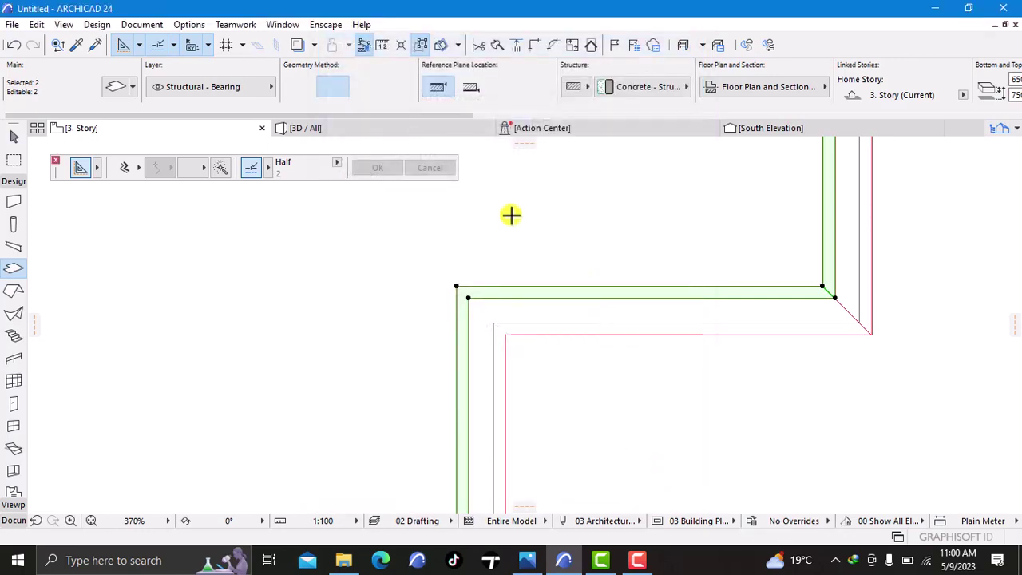
Step: Inspect the resized white band in 3D at roof level, checking its lower edge against the pergola beams
click(385, 133)
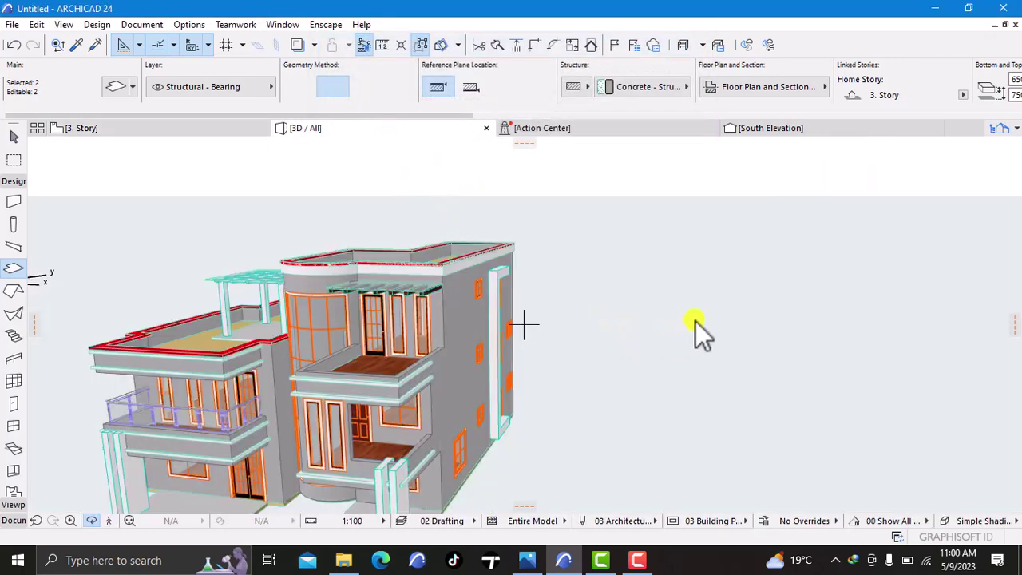
key(Escape)
right_click(733, 283)
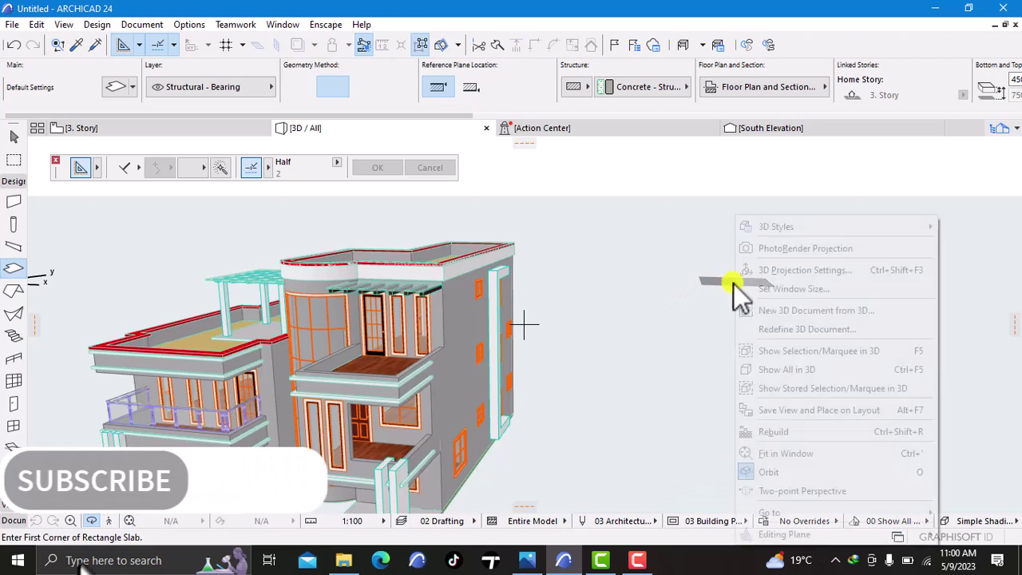
click(692, 360)
drag(693, 359, 674, 301)
drag(447, 269, 405, 239)
Step: Set the thickness of the two white band slabs around the top of the building to 550
click(439, 260)
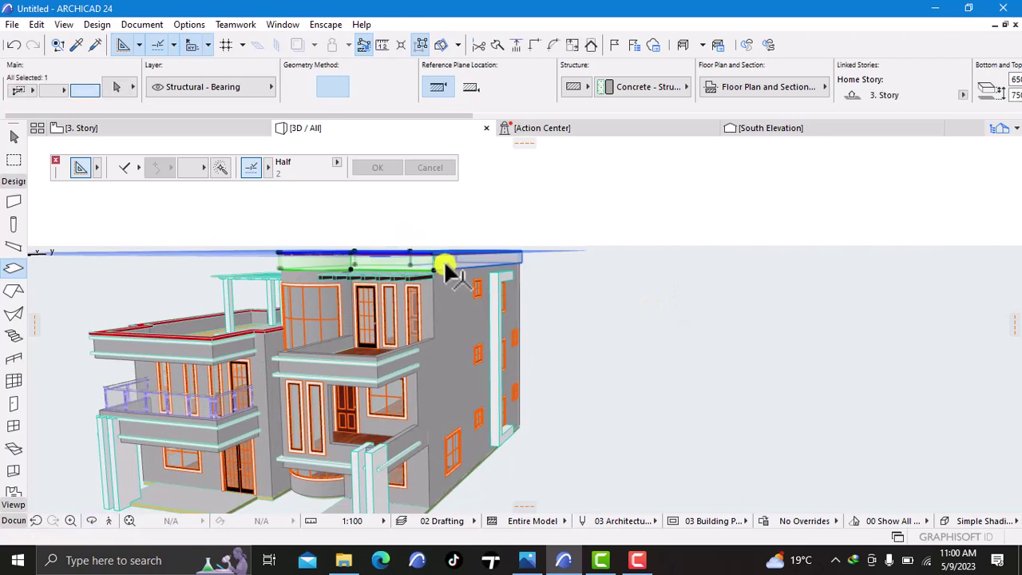
key(Escape)
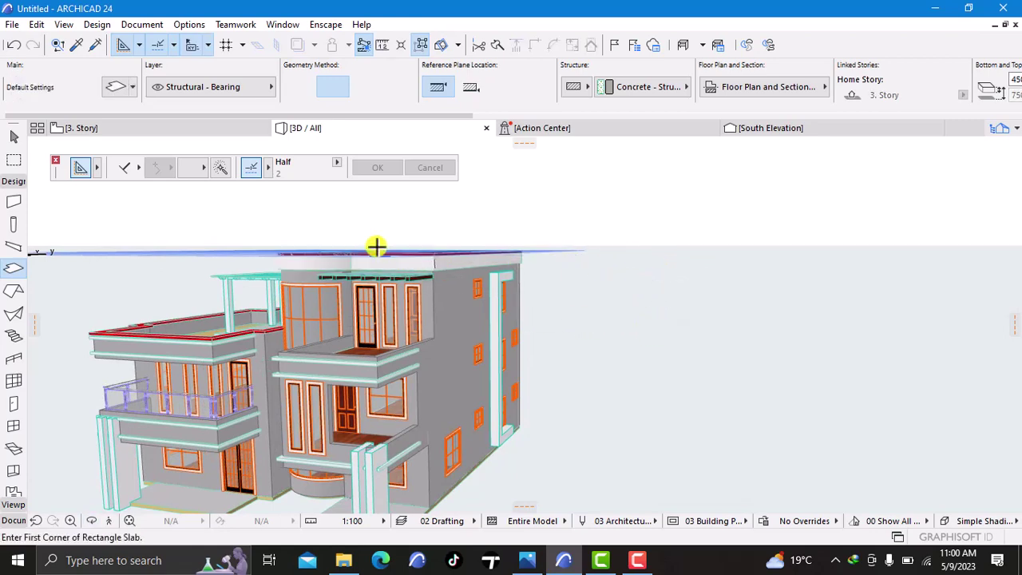
click(431, 275)
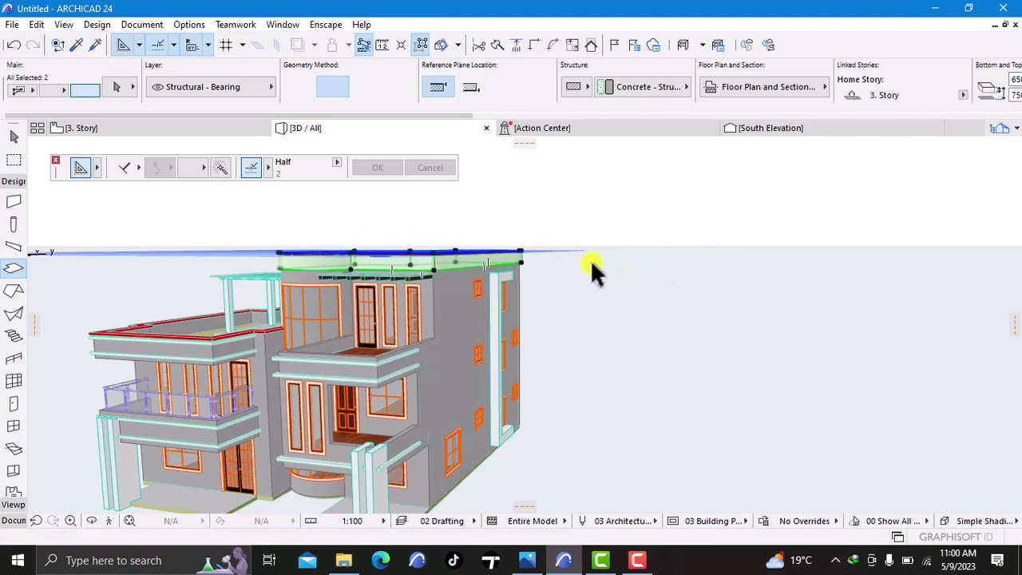
right_click(658, 264)
click(724, 207)
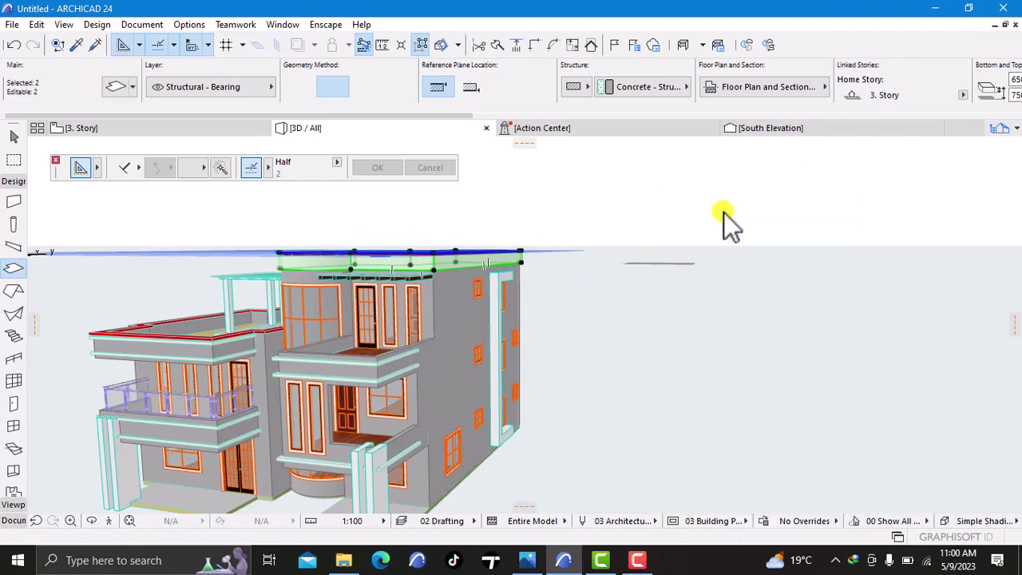
click(457, 120)
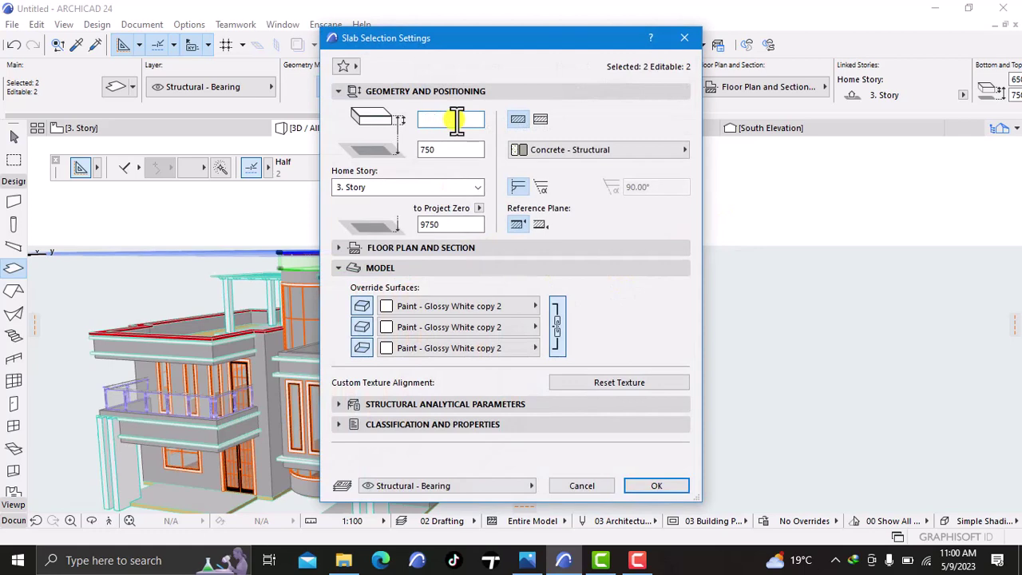
text(550)
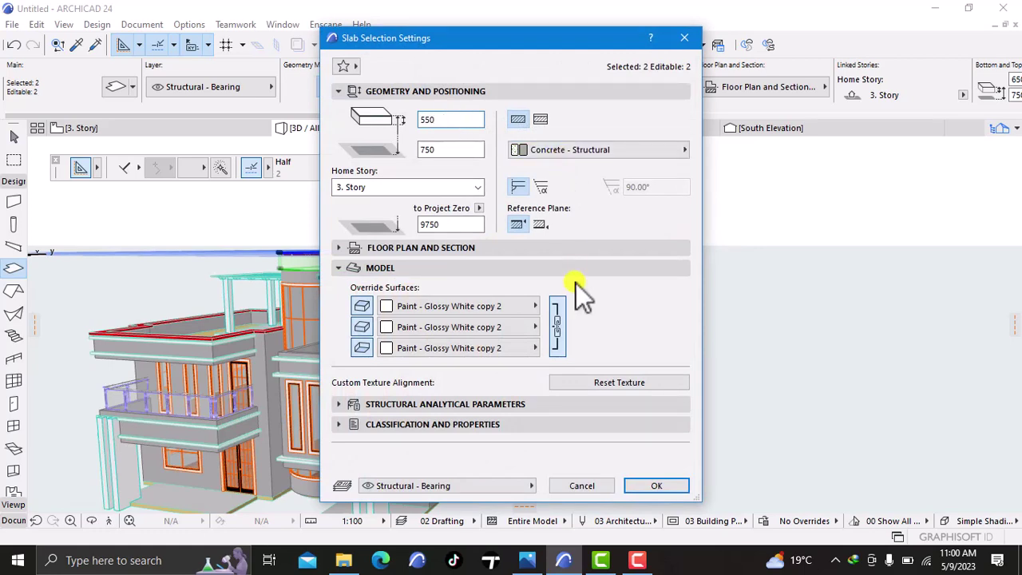
click(655, 485)
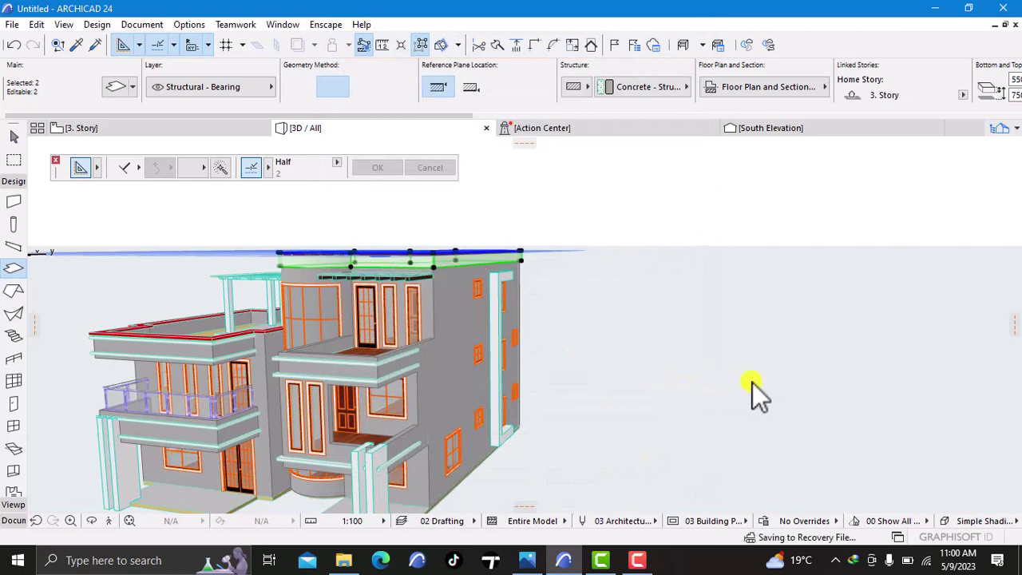
key(Escape)
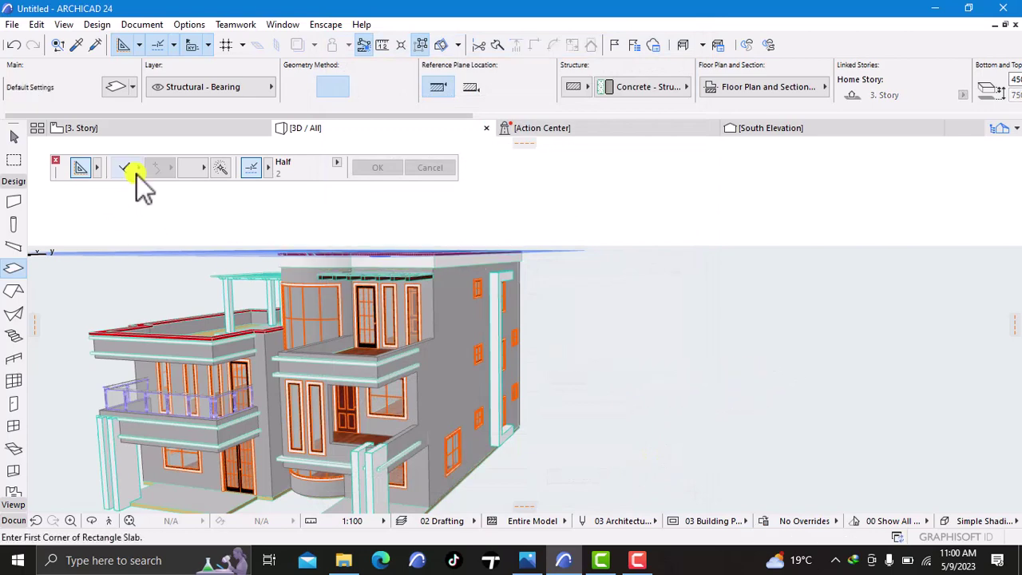
Step: On the 3. Story plan, set the default slab thickness to 100 and override all its surfaces with Paint - Golden Ochre
click(127, 129)
click(399, 317)
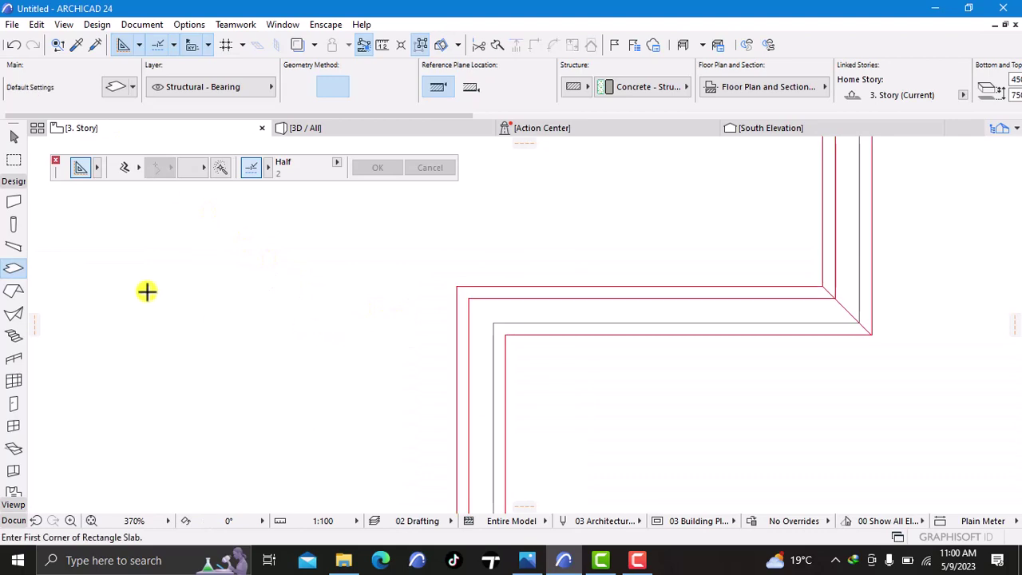
double_click(4, 269)
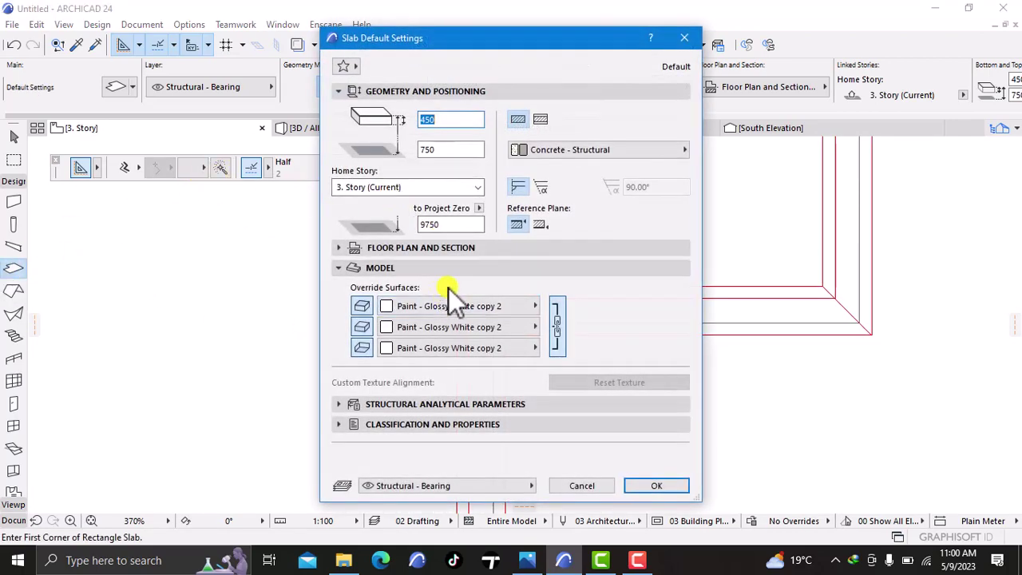
click(461, 307)
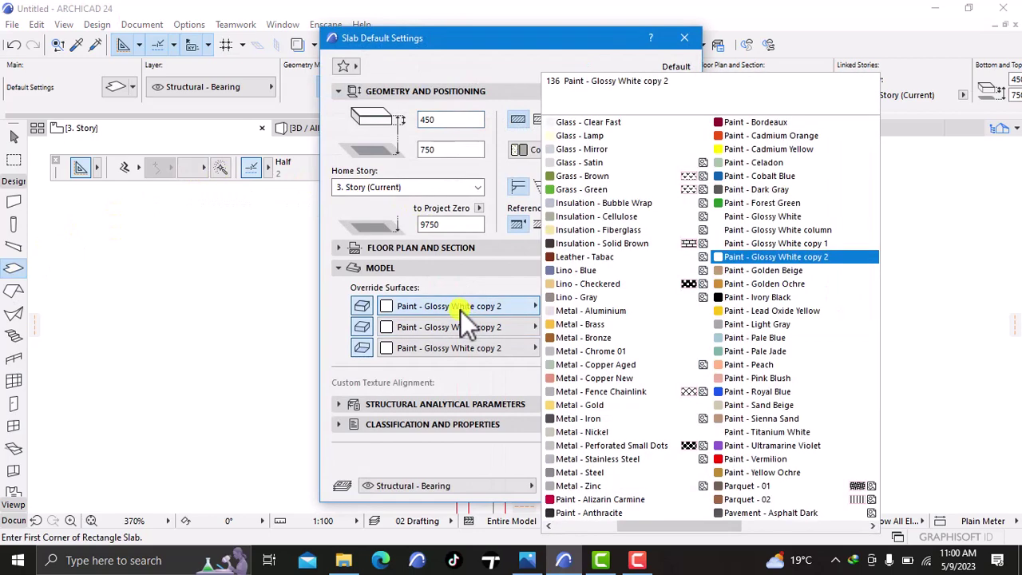
click(764, 285)
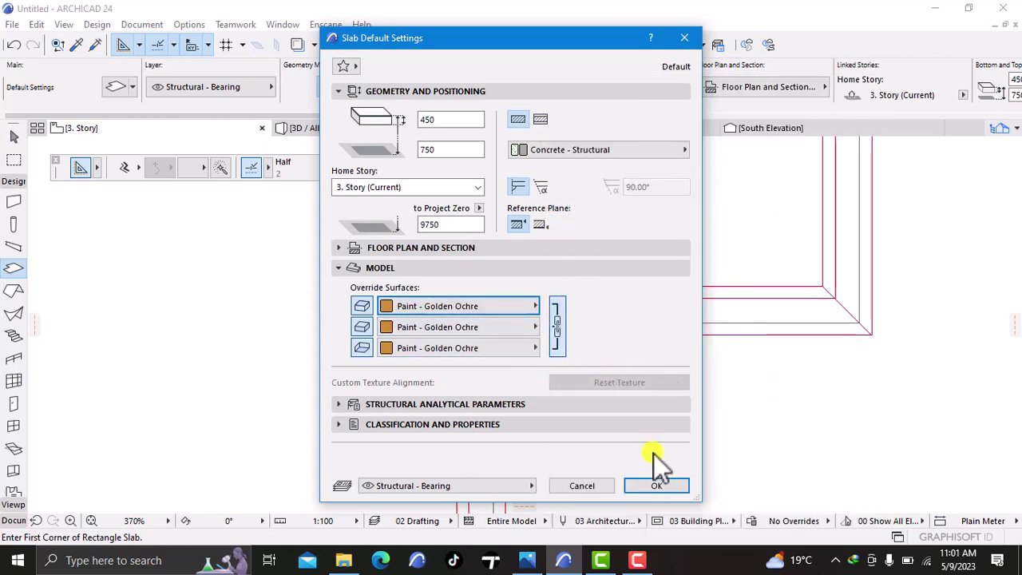
click(452, 121)
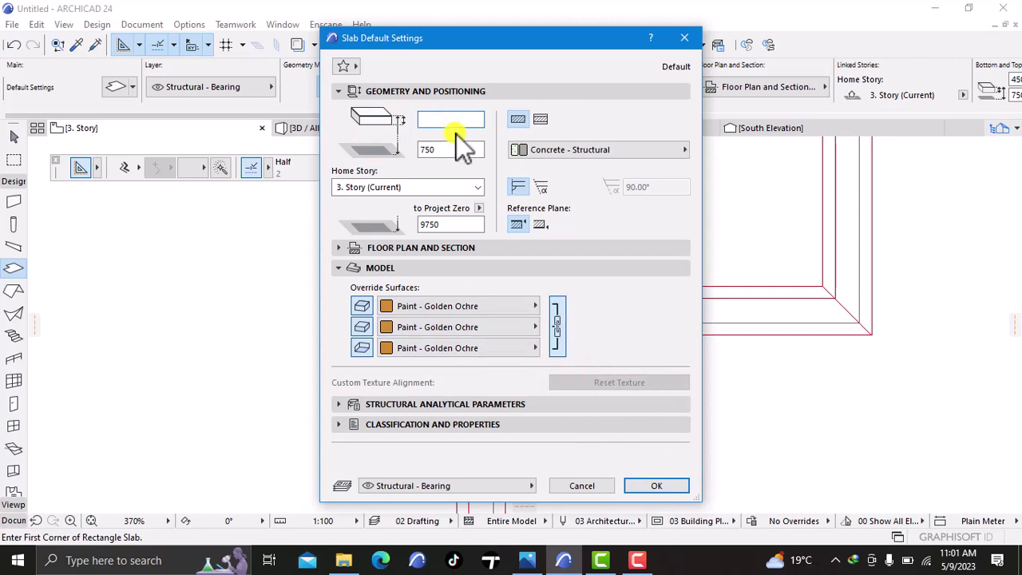
text(1)
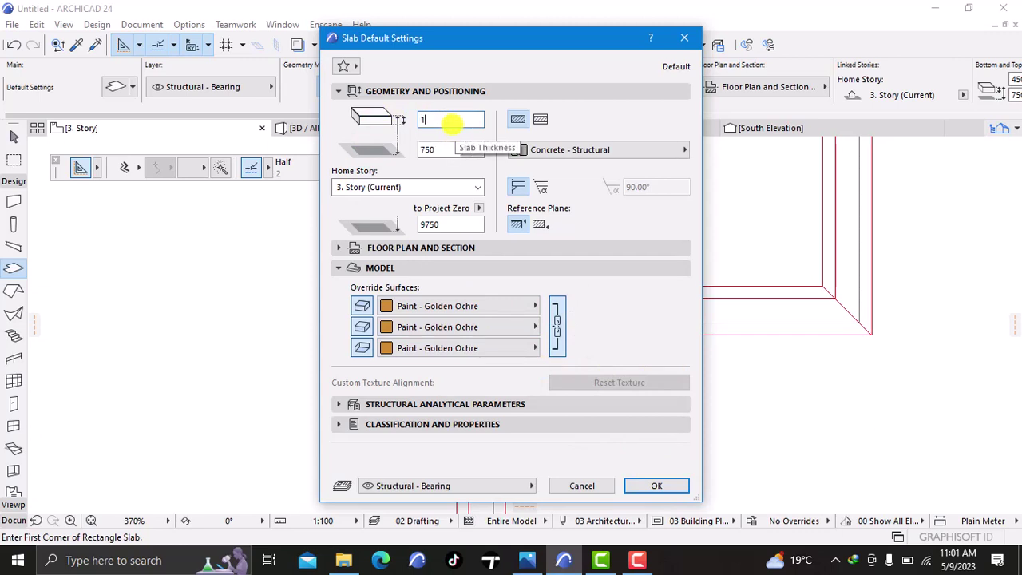
text(00)
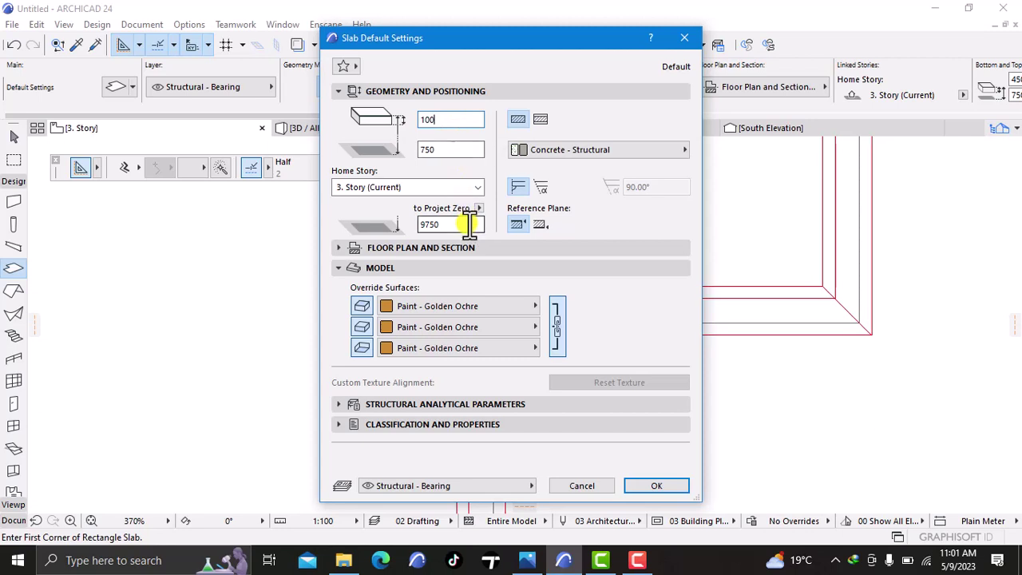
click(653, 485)
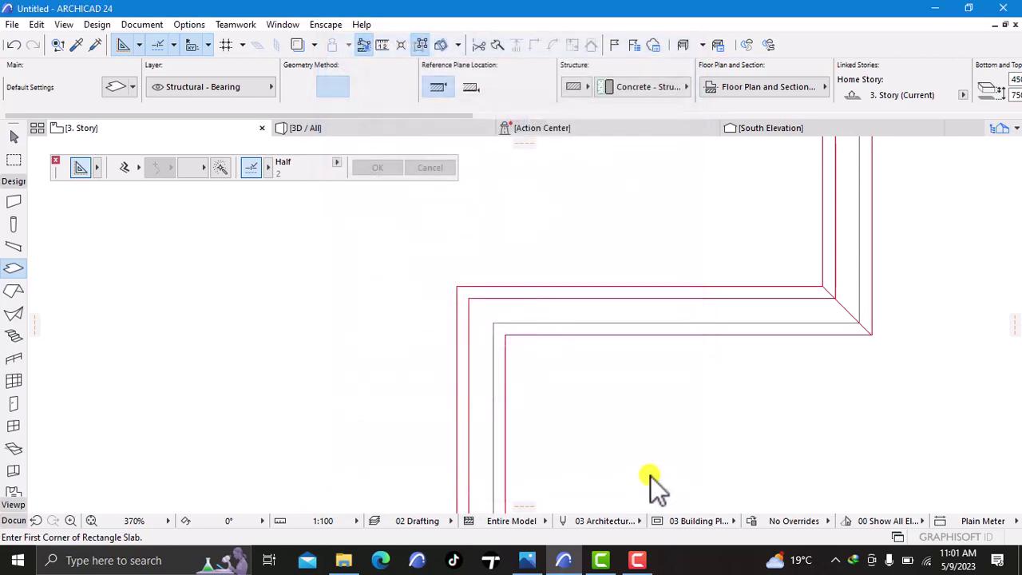
Step: Set the default slab's elevation to Project Zero to 9550
click(222, 167)
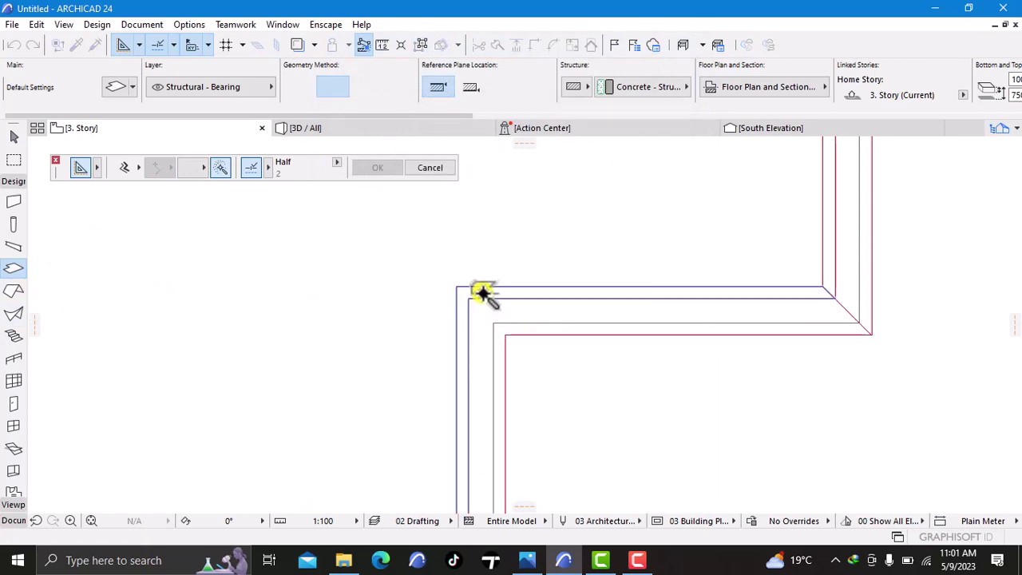
double_click(13, 270)
click(438, 225)
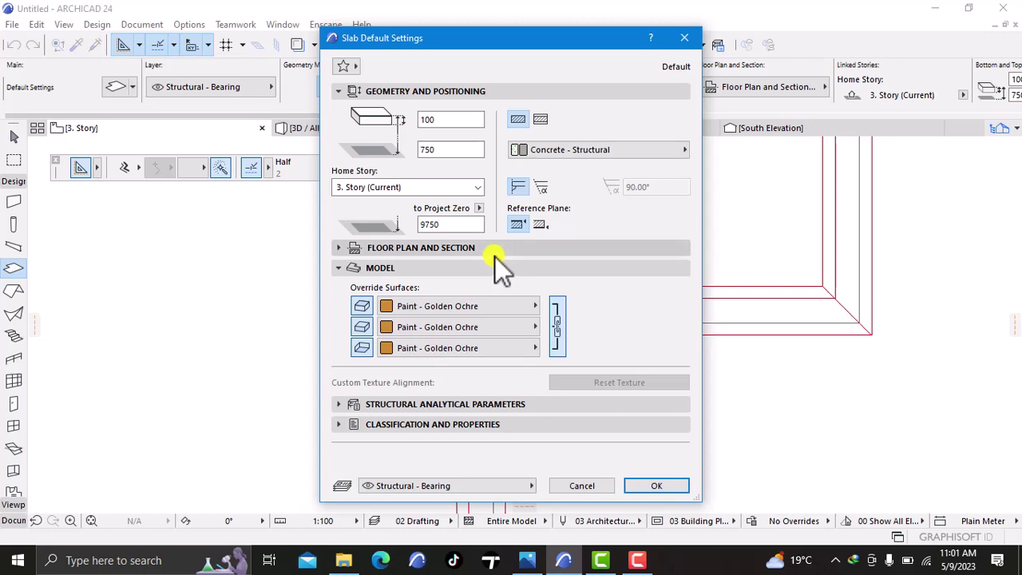
key(BackSpace)
key(BackSpace)
key(BackSpace)
text(550)
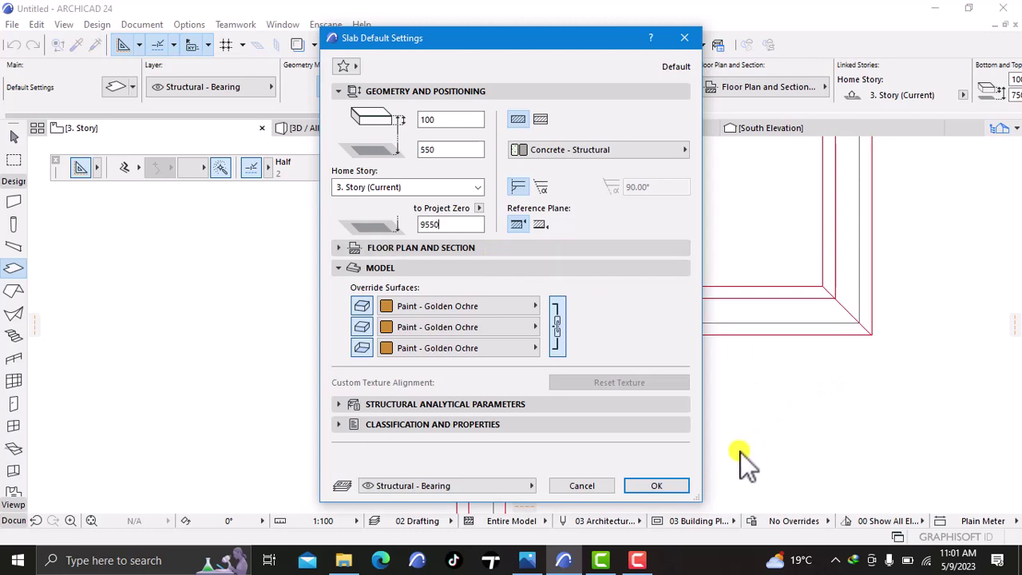
click(657, 486)
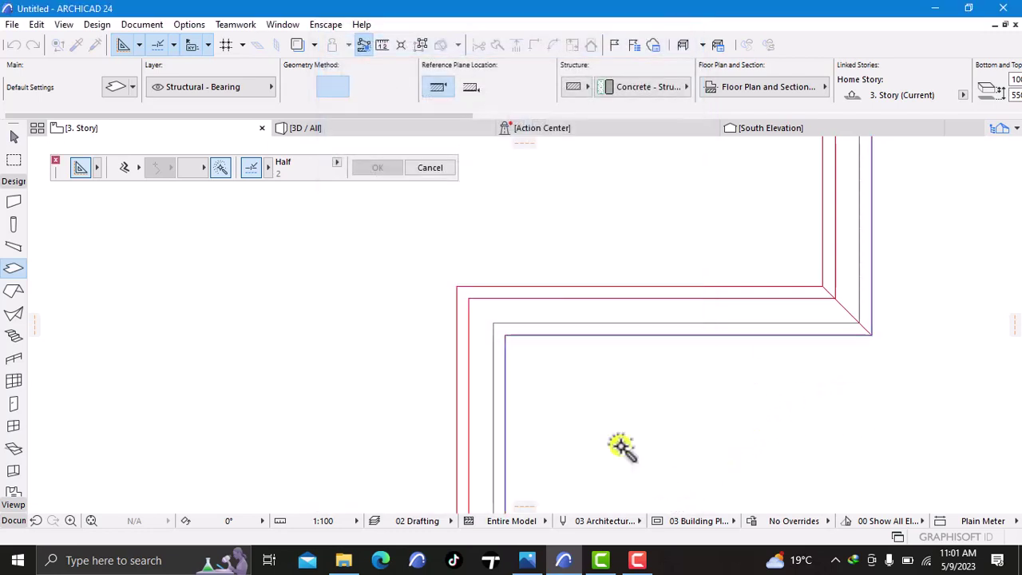
Step: Create the two golden ochre trim slabs on the 3. Story plan by tracing the roof-edge outlines with the Magic Wand
click(227, 167)
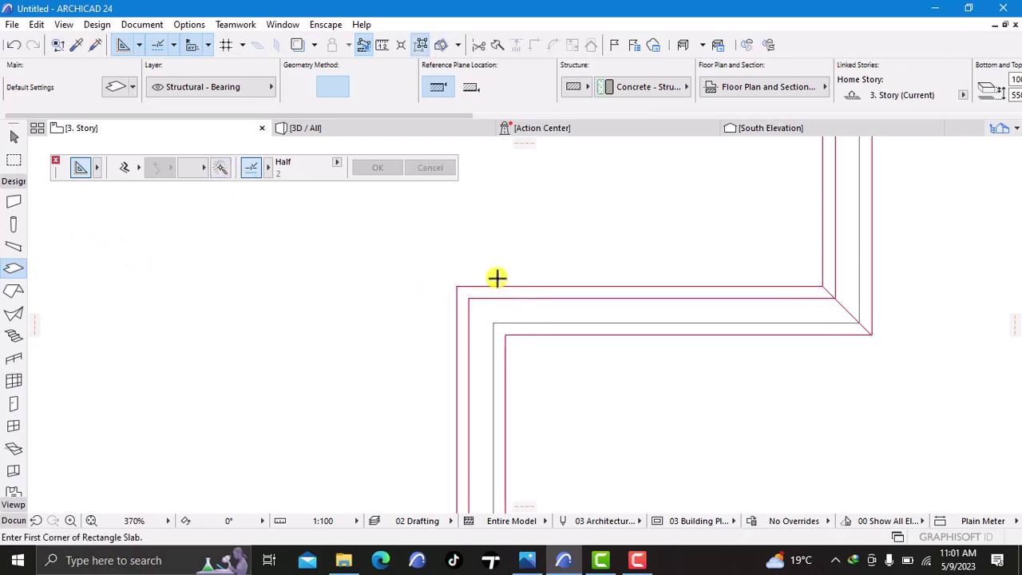
click(221, 168)
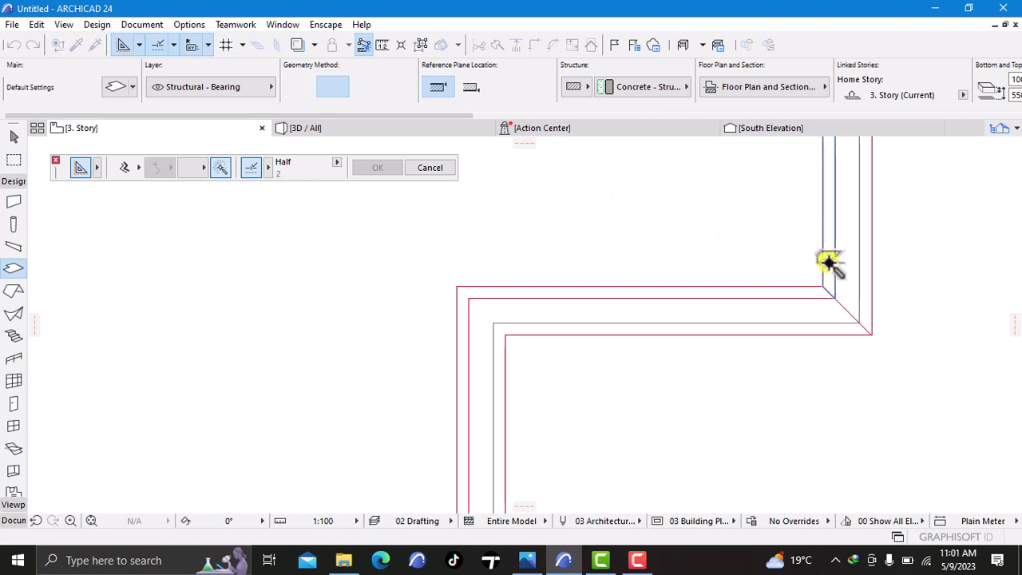
scroll(827, 263, down, 5)
scroll(822, 247, up, 5)
scroll(829, 250, up, 1)
scroll(834, 252, up, 3)
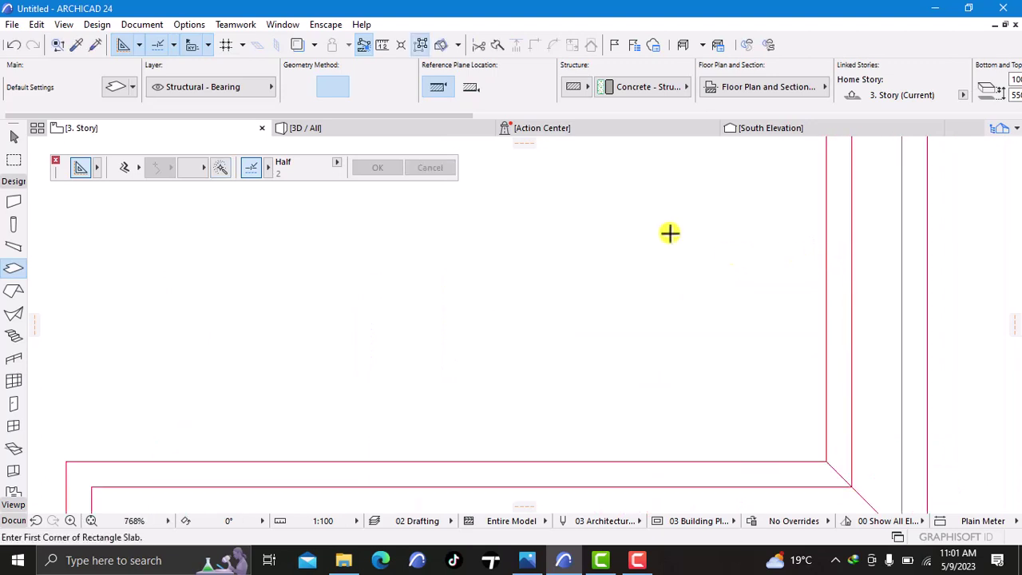
Step: In 3D, select both golden ochre trim slabs and set their elevation to 250 above the 3. Story
click(367, 129)
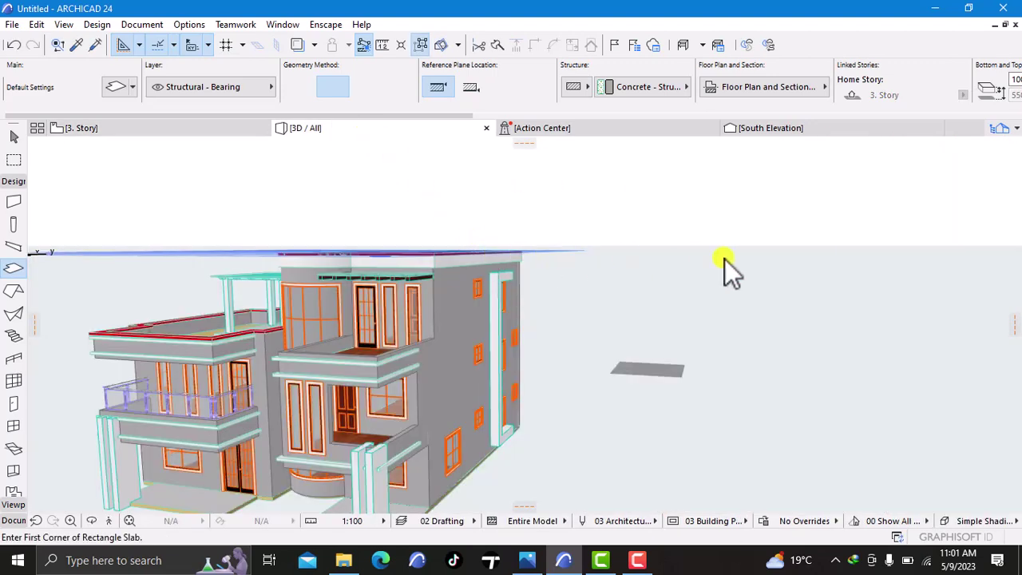
scroll(557, 274, up, 3)
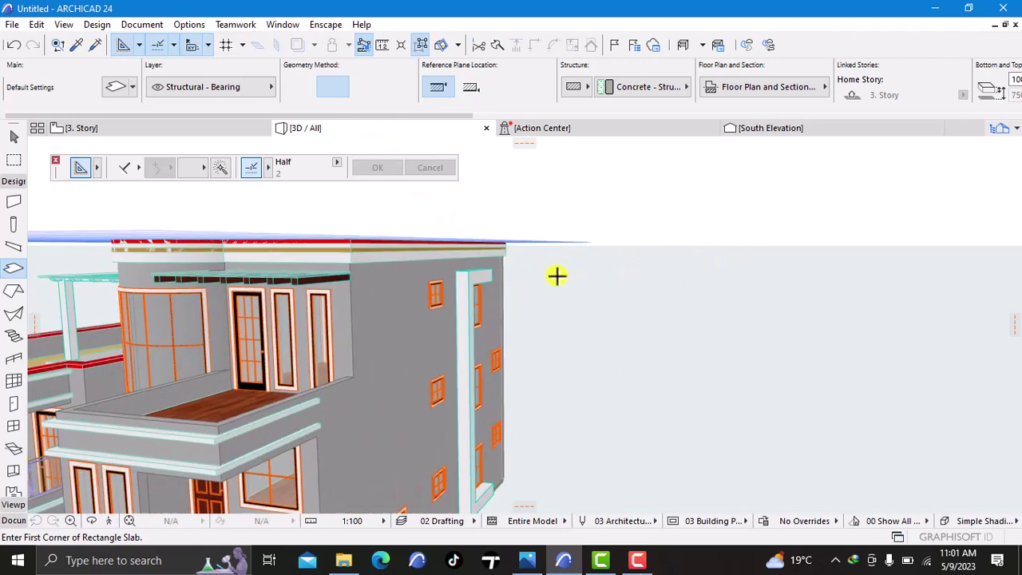
shift+middle_drag(669, 299, 703, 292)
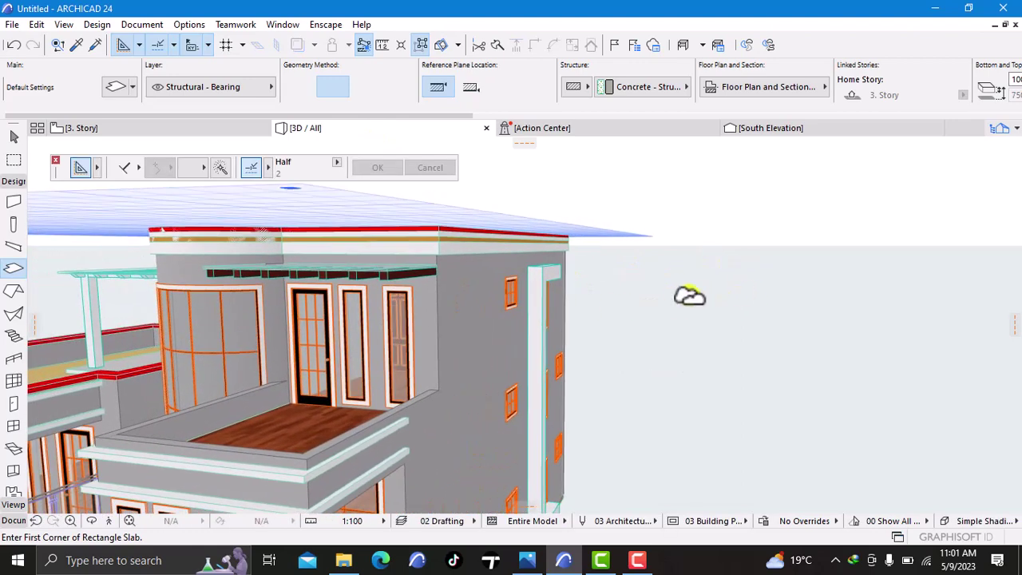
key(Escape)
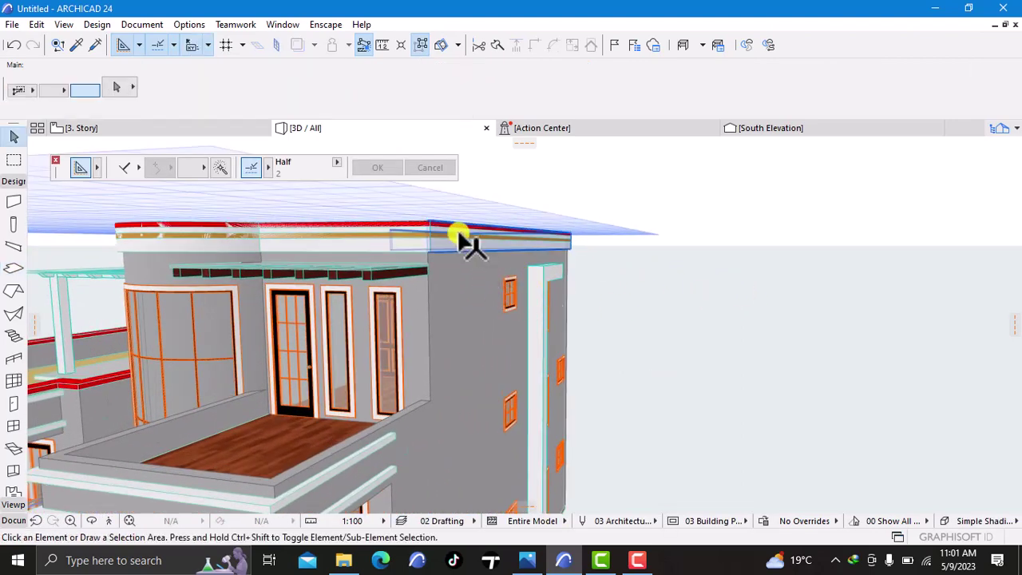
click(435, 237)
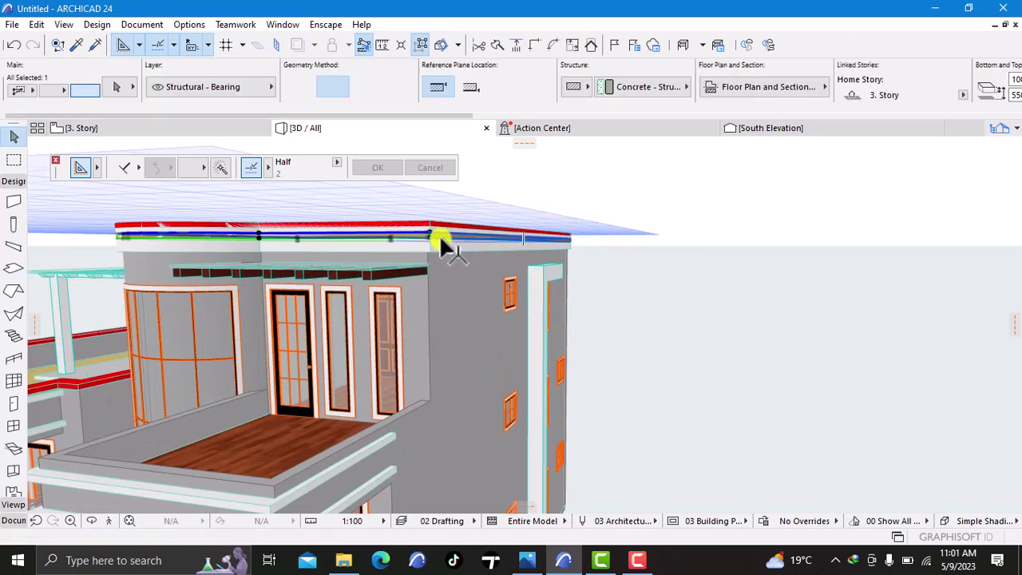
right_click(772, 269)
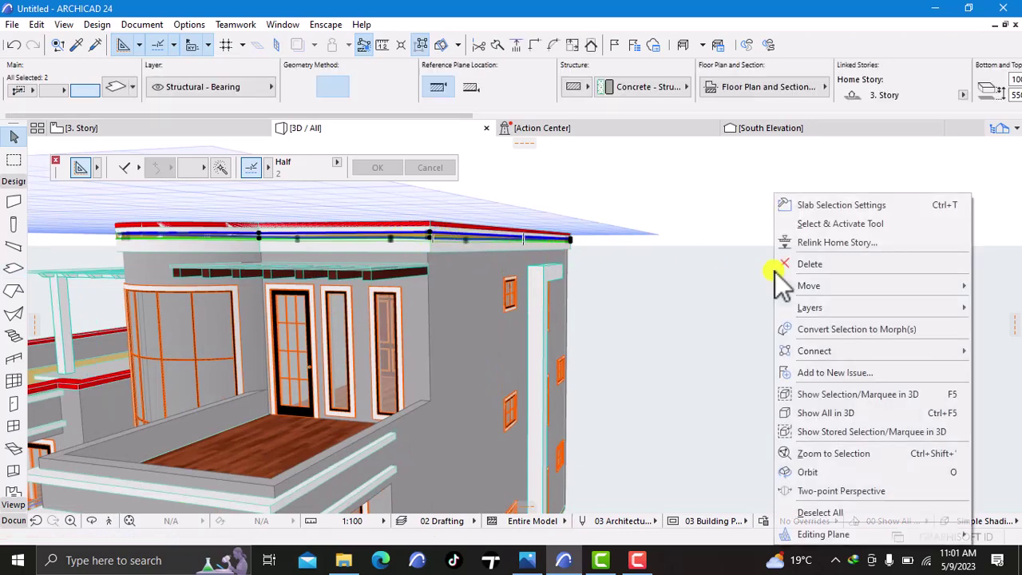
click(819, 206)
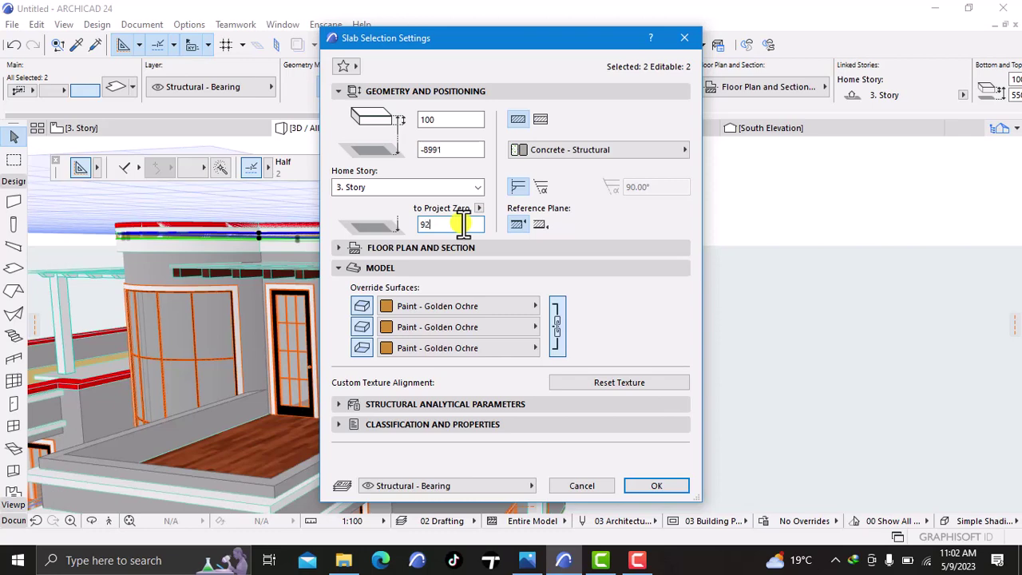
click(658, 484)
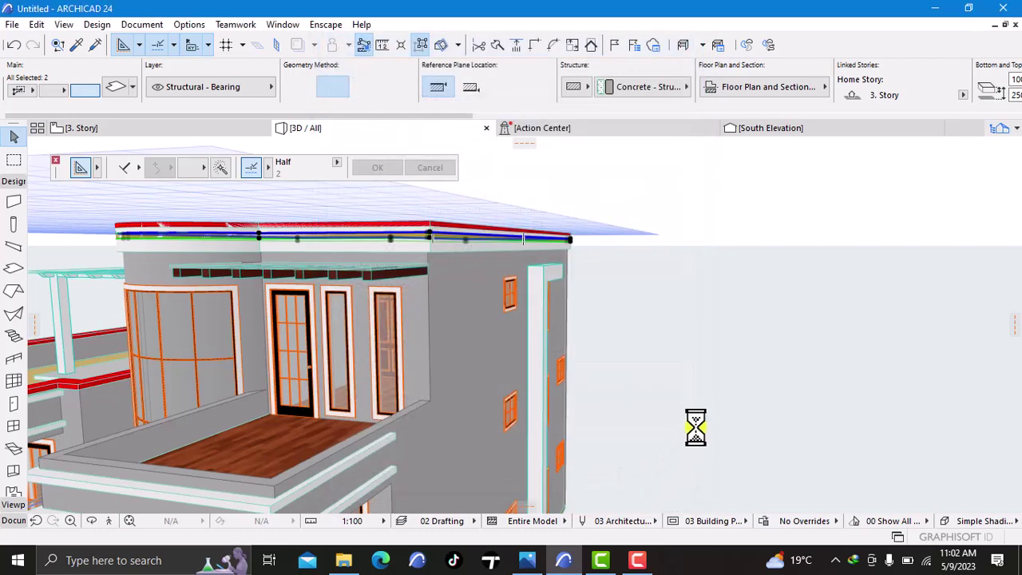
click(785, 407)
Step: Examine the trim's position against the white band's lower edge, using the South Elevation and a close 3D view
scroll(488, 311, up, 5)
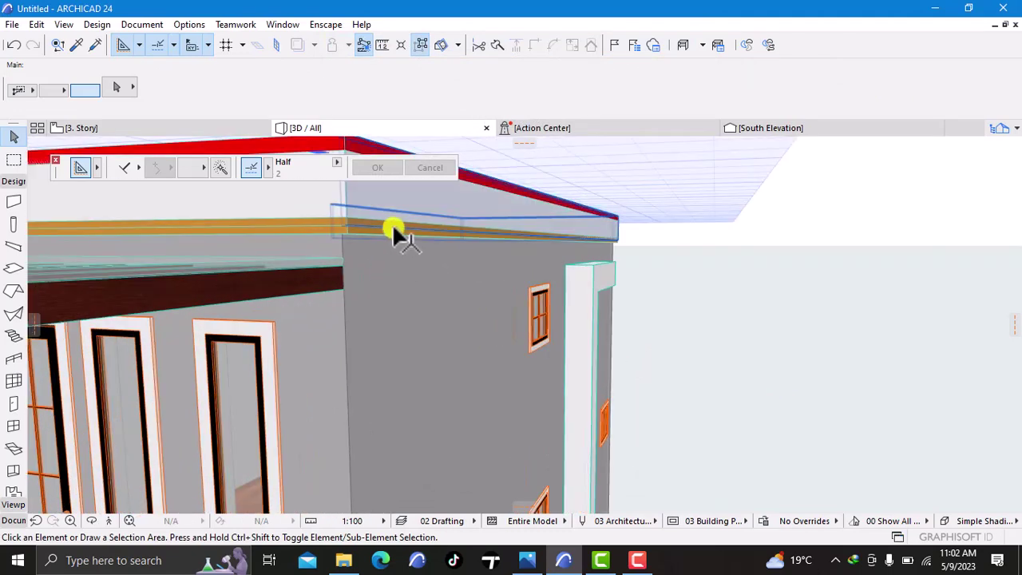
click(765, 131)
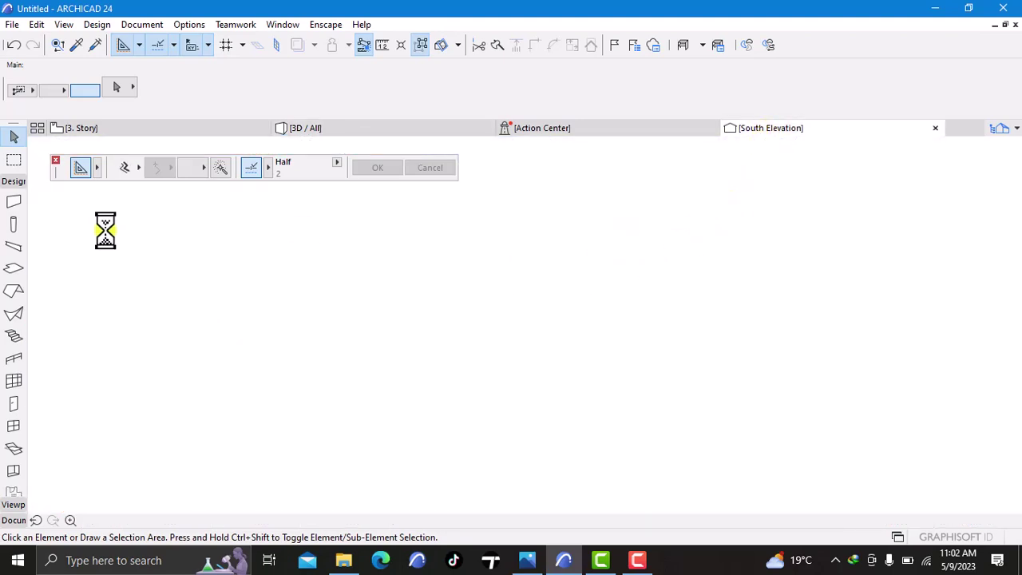
mouse_move(76, 128)
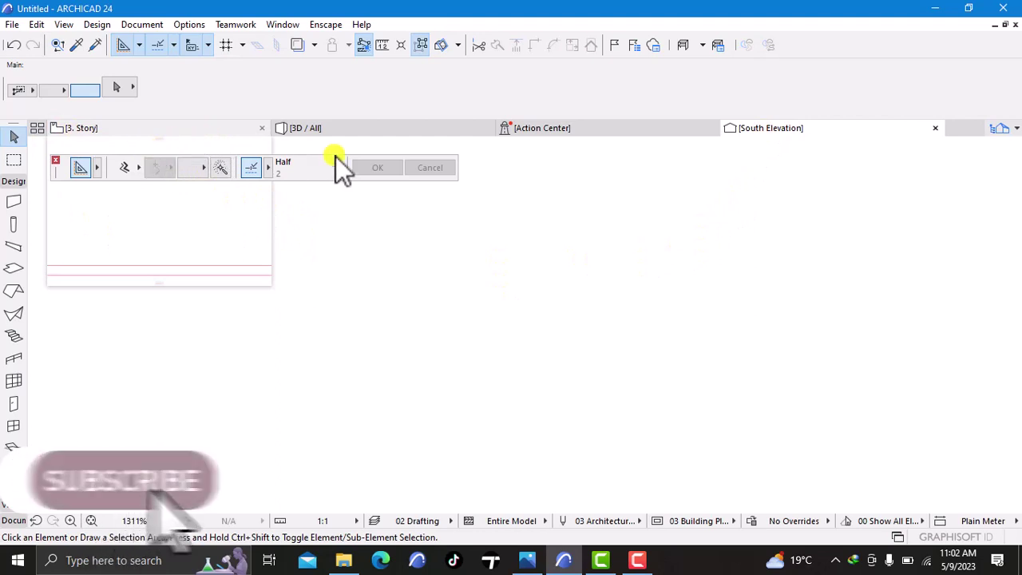
mouse_move(343, 133)
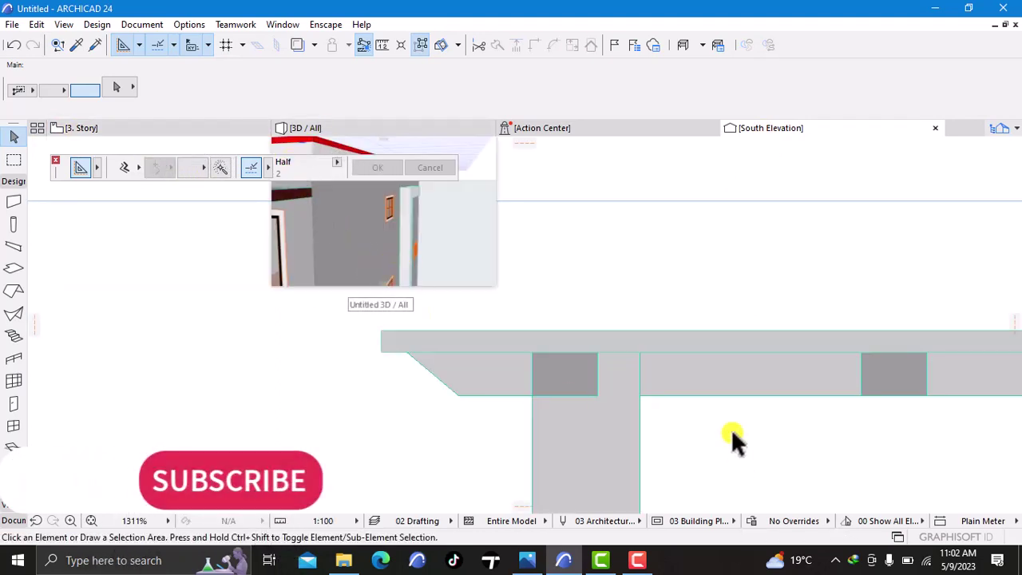
click(183, 131)
click(340, 132)
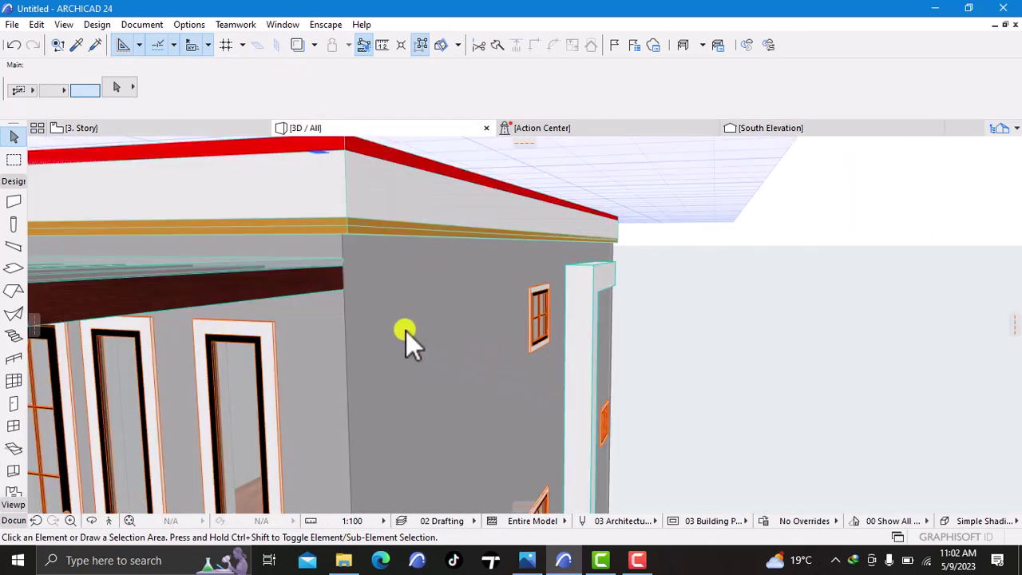
key(o)
drag(424, 314, 479, 254)
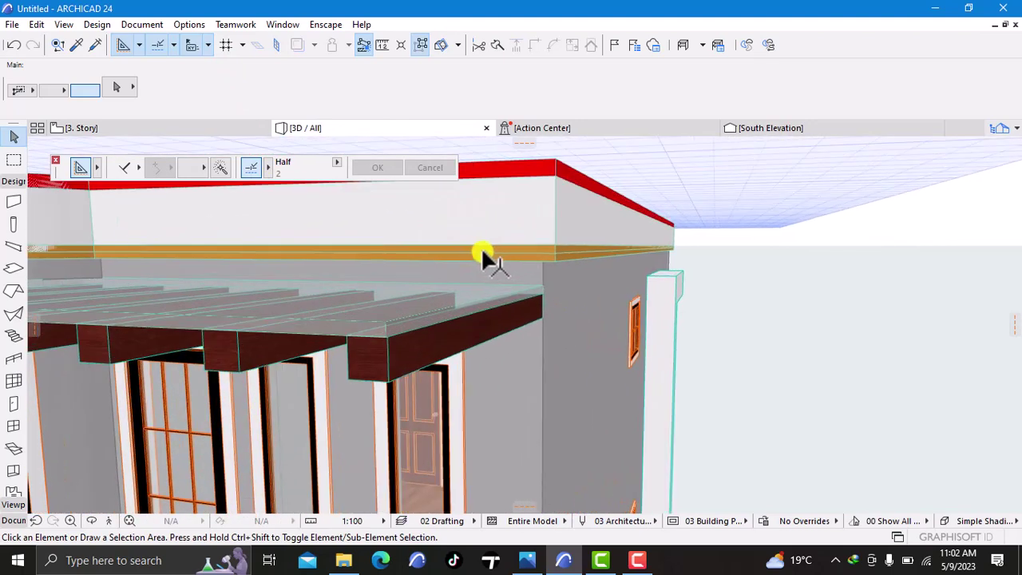
Step: Set the elevation to Project Zero of the two golden ochre trim slabs to 9100
click(529, 265)
right_click(794, 289)
click(844, 210)
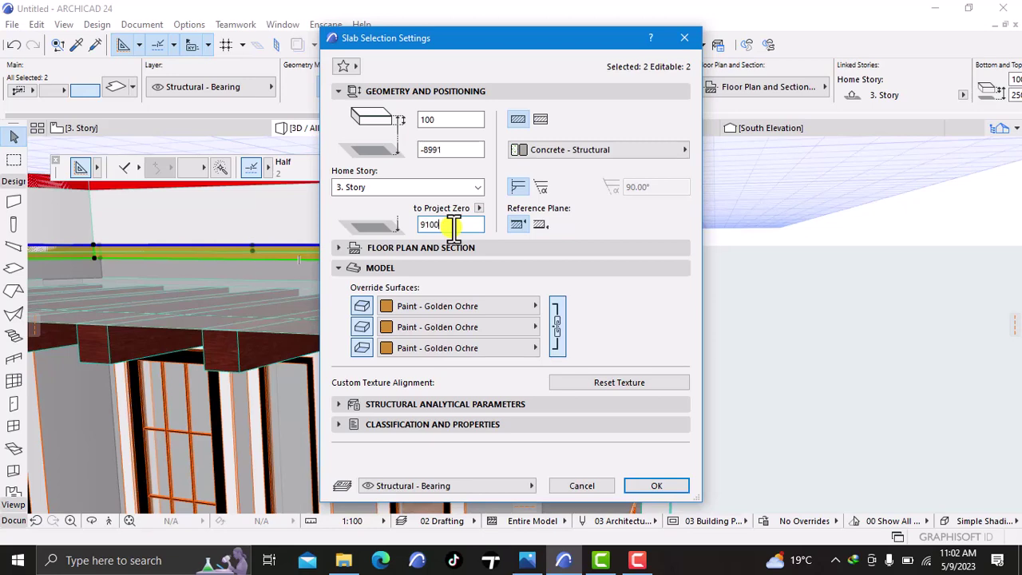
click(656, 486)
click(886, 331)
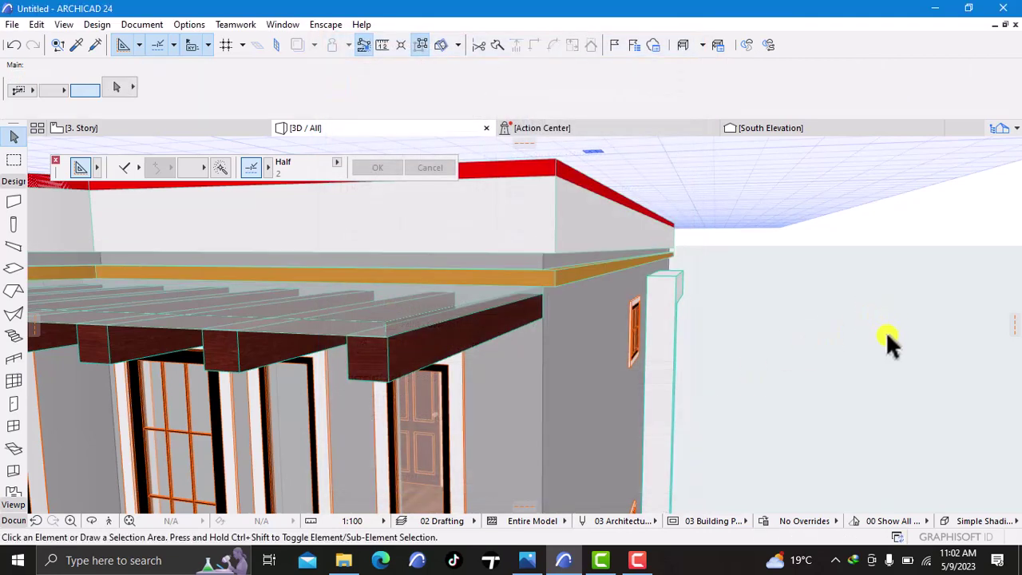
Step: Check the thickness and elevation to Project Zero of the front white band slab in its settings
click(533, 229)
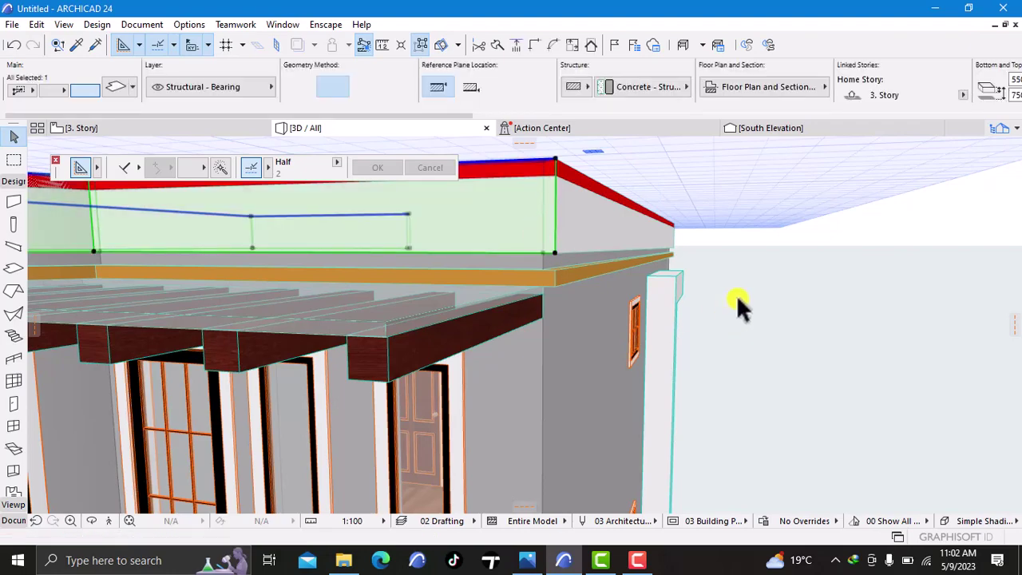
right_click(828, 270)
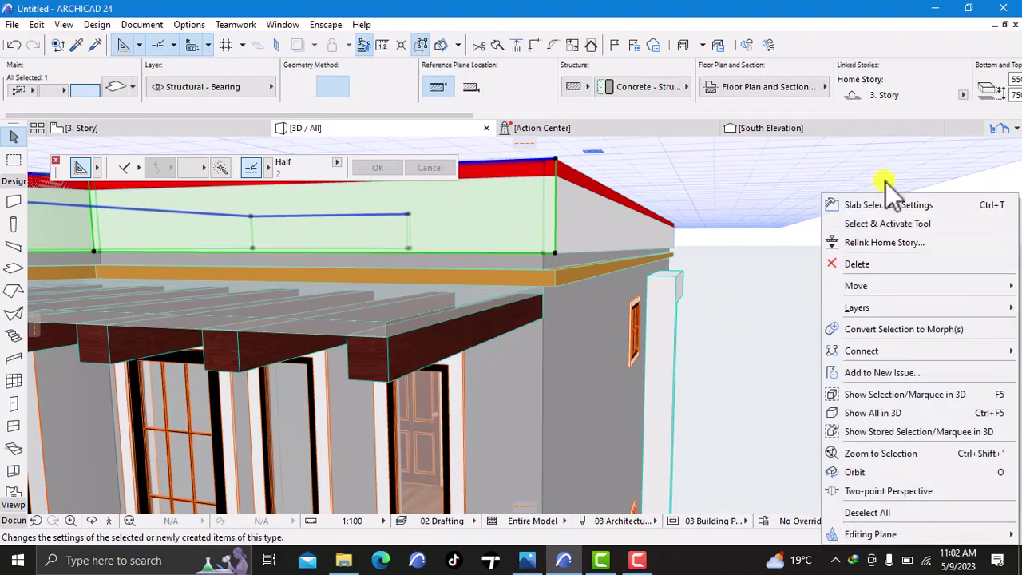
click(876, 206)
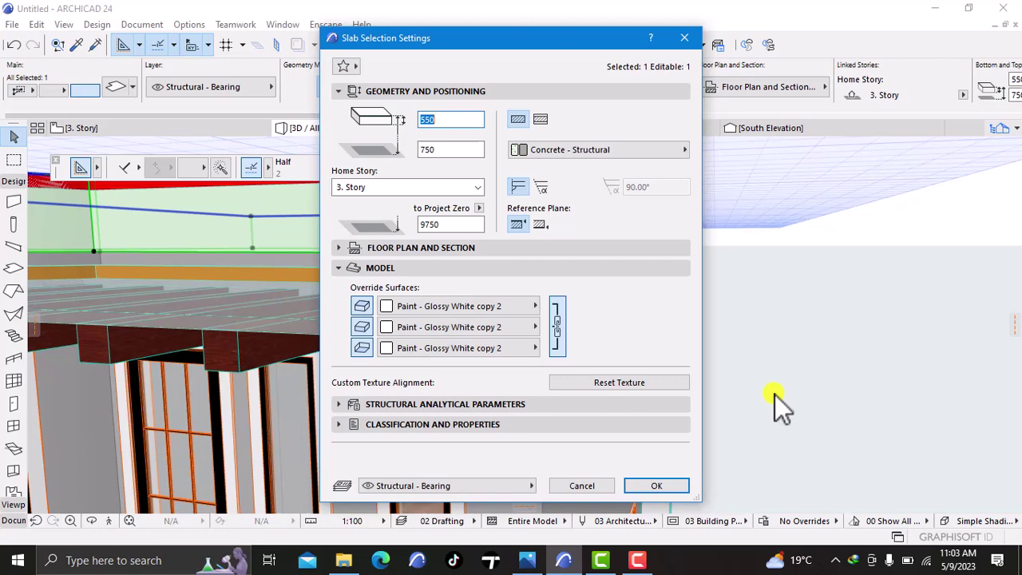
click(672, 486)
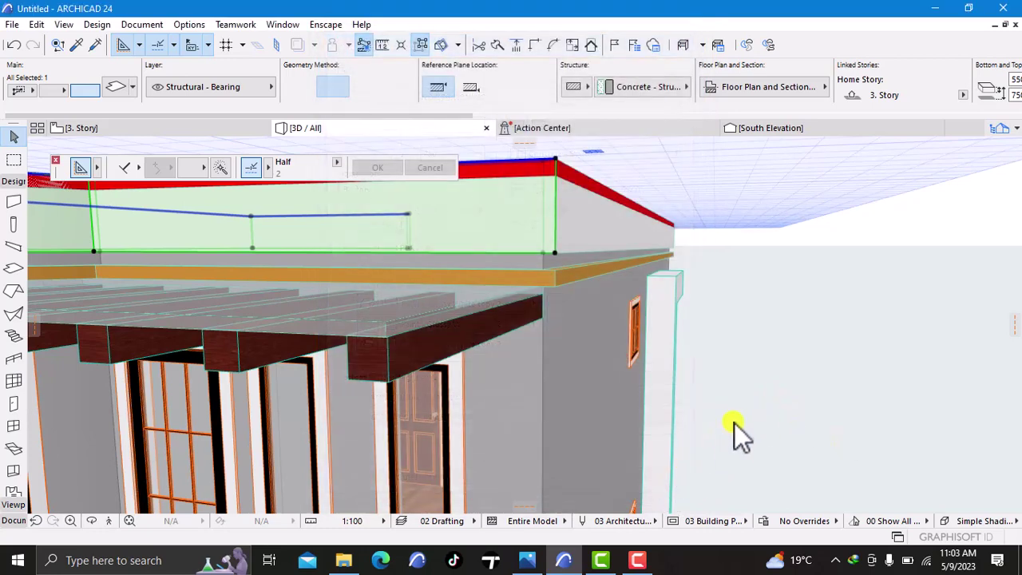
click(781, 408)
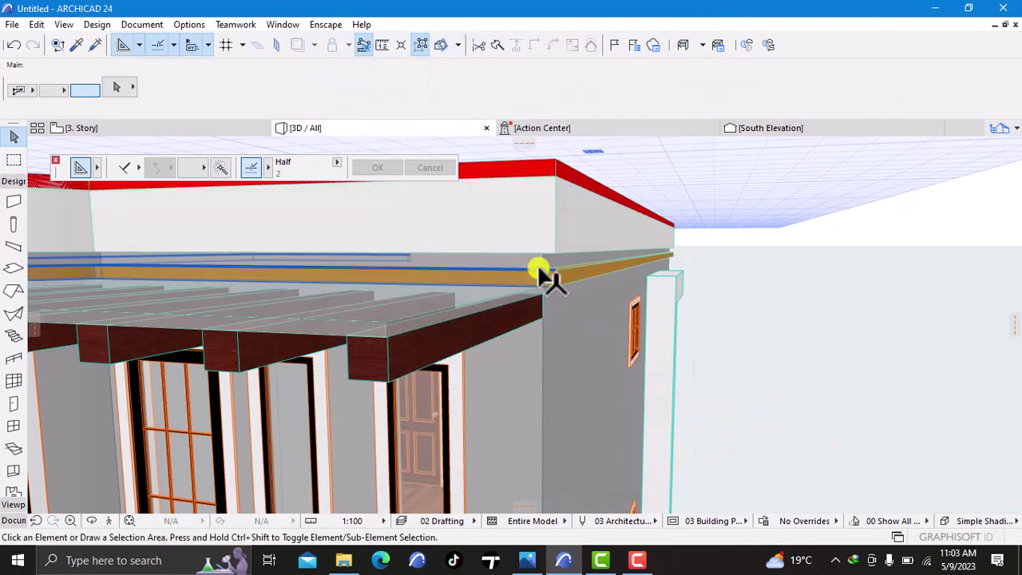
Step: Select both golden ochre trim slabs and set their elevation to Project Zero to 9200
click(586, 270)
shift+click(595, 267)
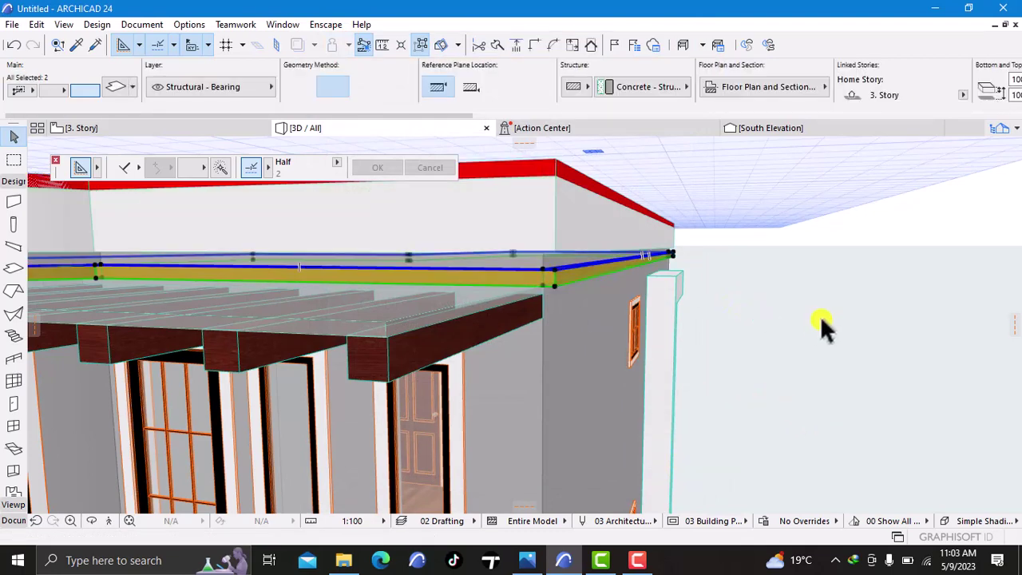
right_click(825, 329)
click(867, 205)
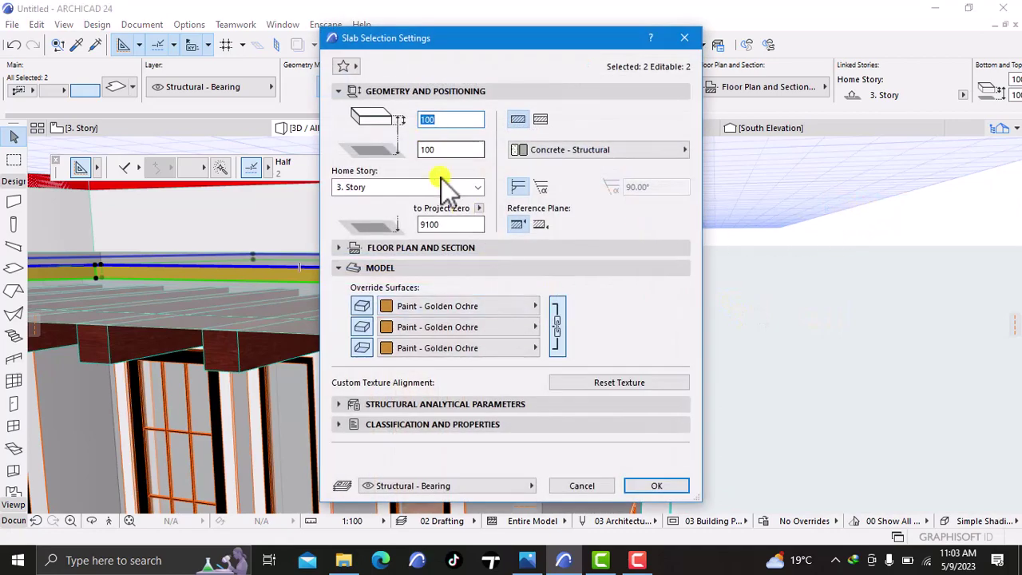
click(430, 224)
key(BackSpace)
text(2)
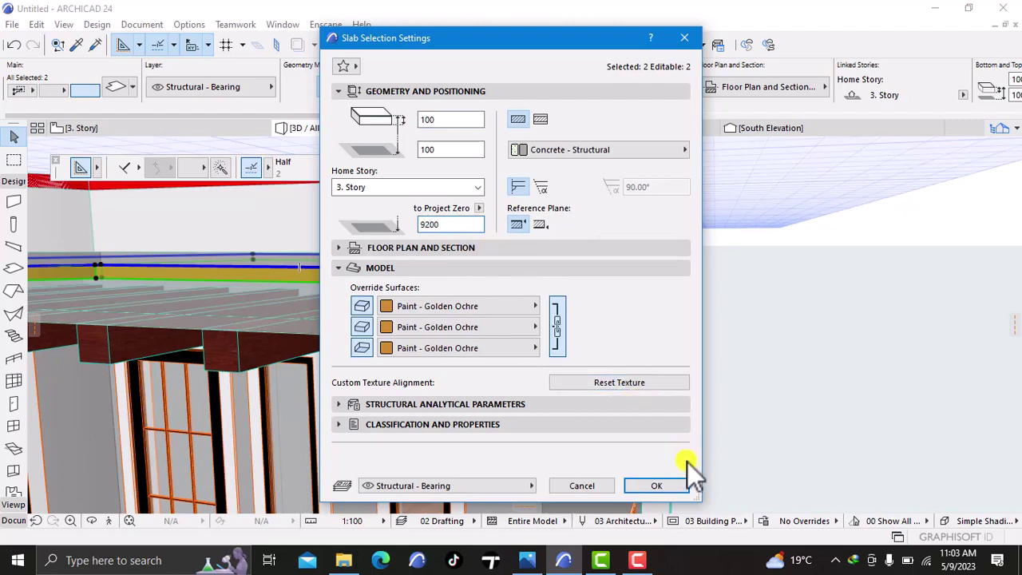
click(659, 485)
click(859, 361)
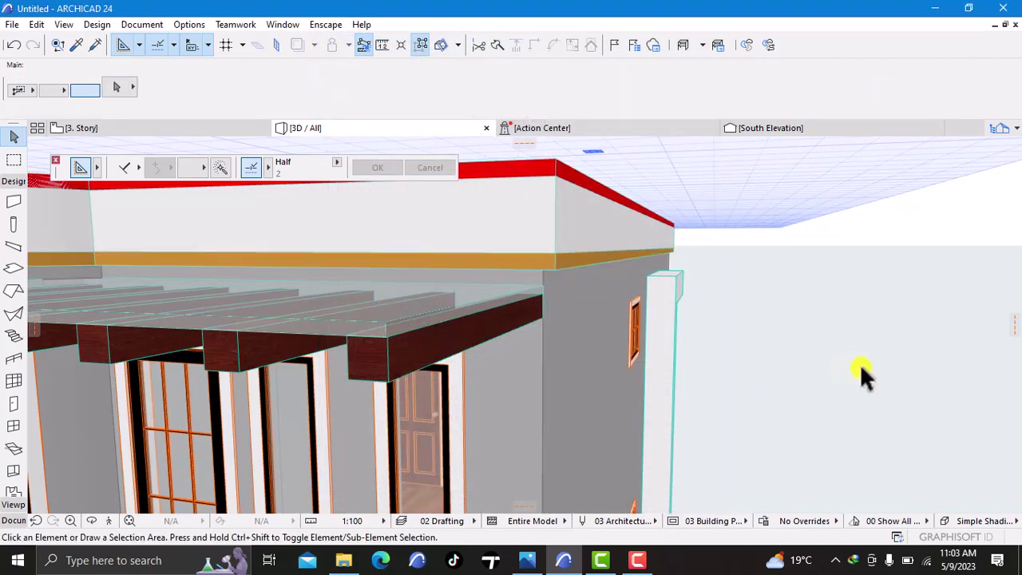
Step: Inspect the top trim and the lower terrace parapet from around the building in the 3D view
scroll(862, 358, down, 8)
shift+middle_drag(775, 403, 783, 315)
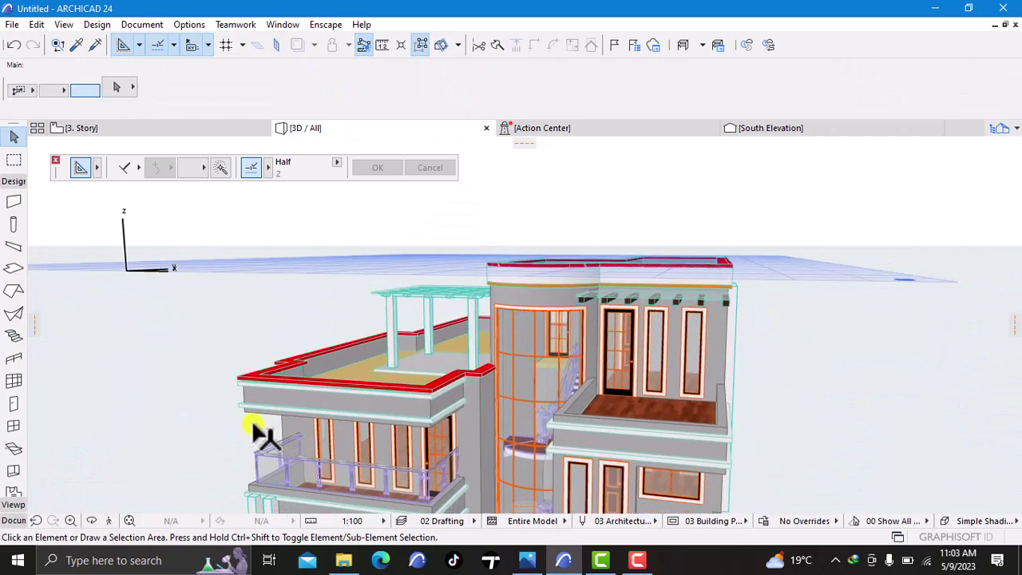
shift+middle_drag(240, 443, 240, 393)
right_click(146, 413)
click(245, 341)
drag(195, 445, 555, 381)
drag(440, 394, 468, 363)
drag(130, 326, 107, 303)
Step: Open the 2. Story floor plan and select the whole group of outer outline lines around the terrace parapet
right_click(95, 130)
click(153, 204)
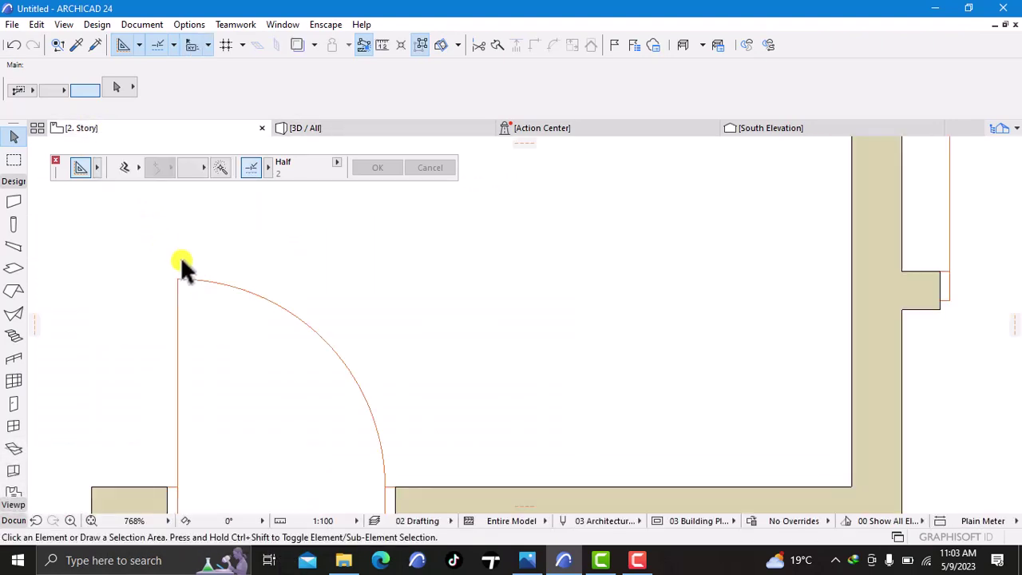
scroll(216, 316, down, 5)
middle_drag(212, 317, 384, 406)
scroll(456, 359, up, 7)
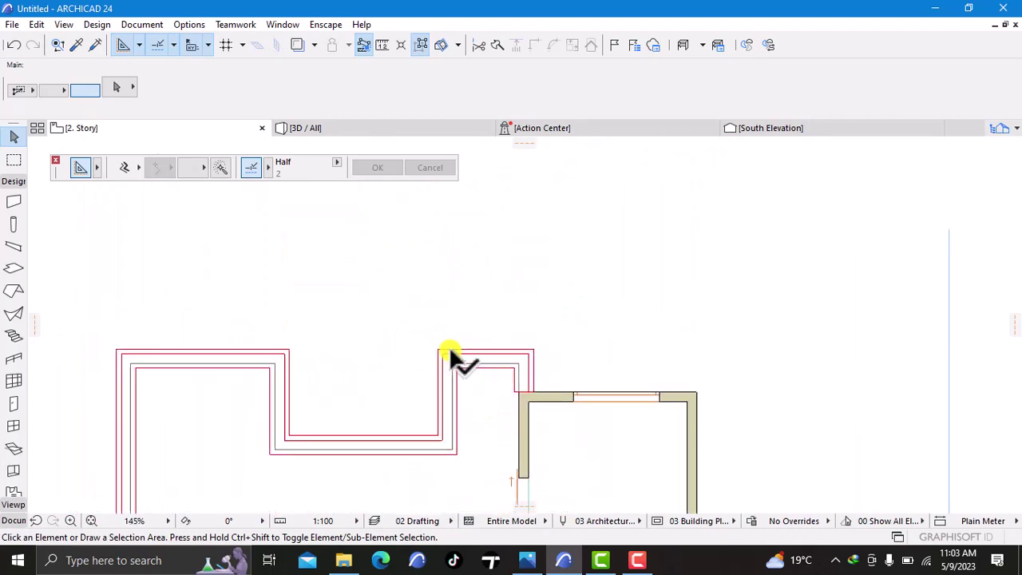
scroll(551, 366, up, 5)
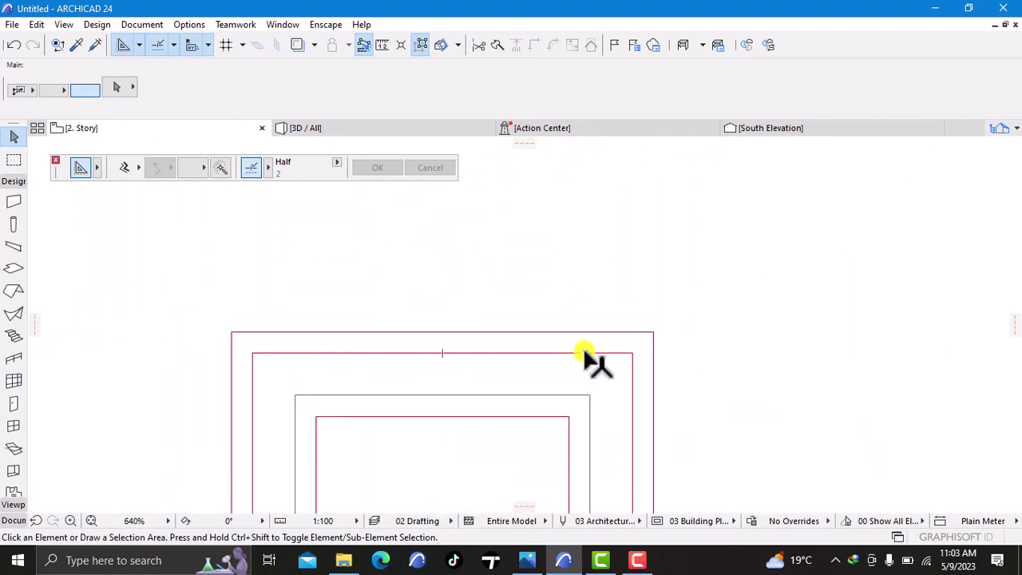
scroll(559, 387, up, 1)
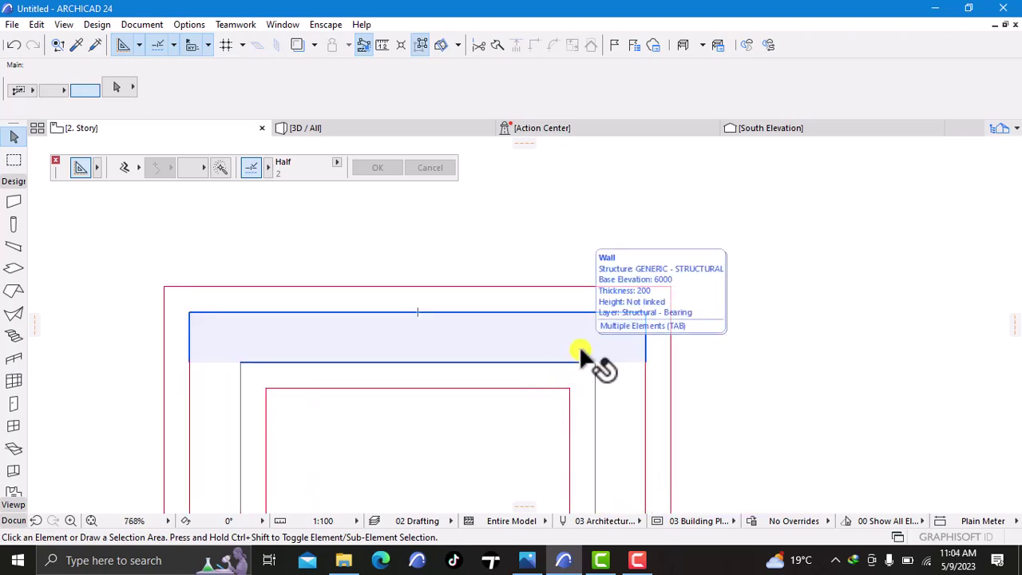
click(564, 282)
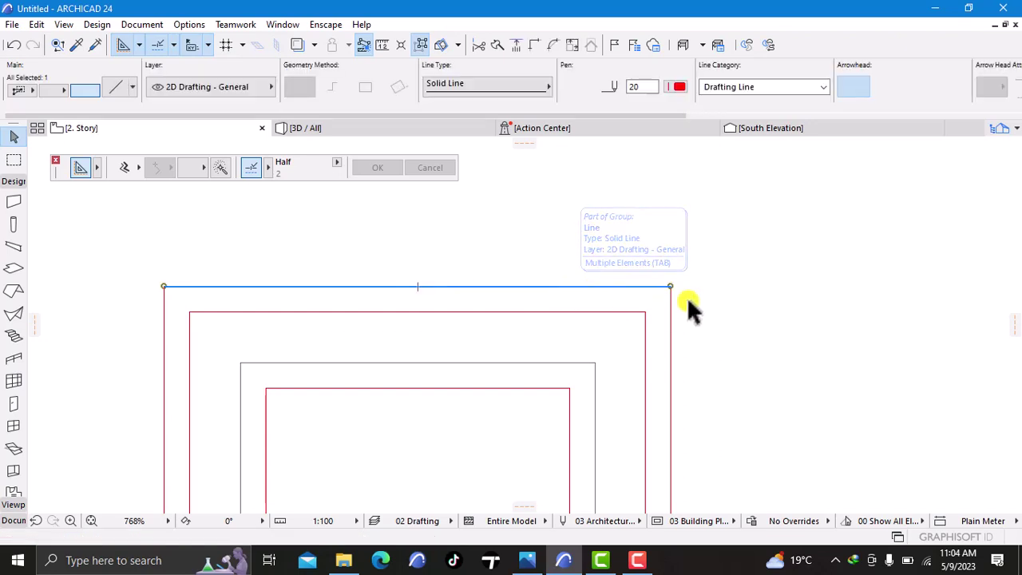
click(423, 44)
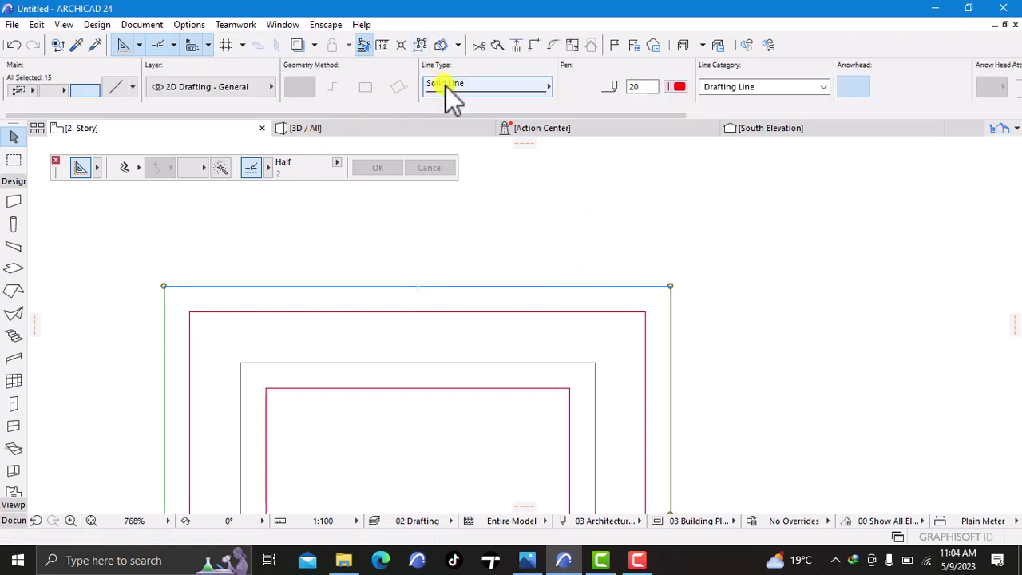
scroll(631, 223, down, 10)
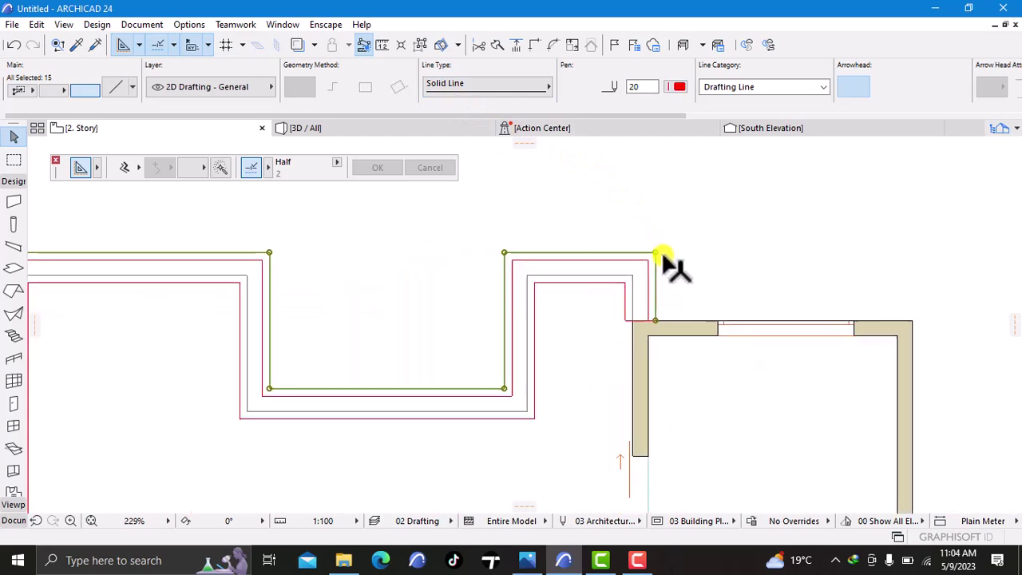
scroll(628, 263, up, 8)
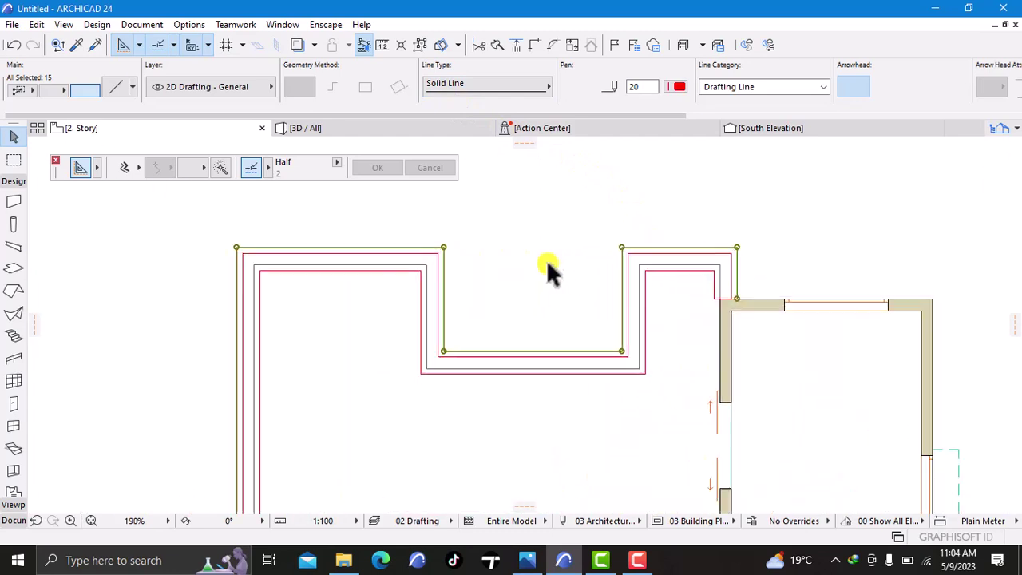
scroll(647, 252, up, 2)
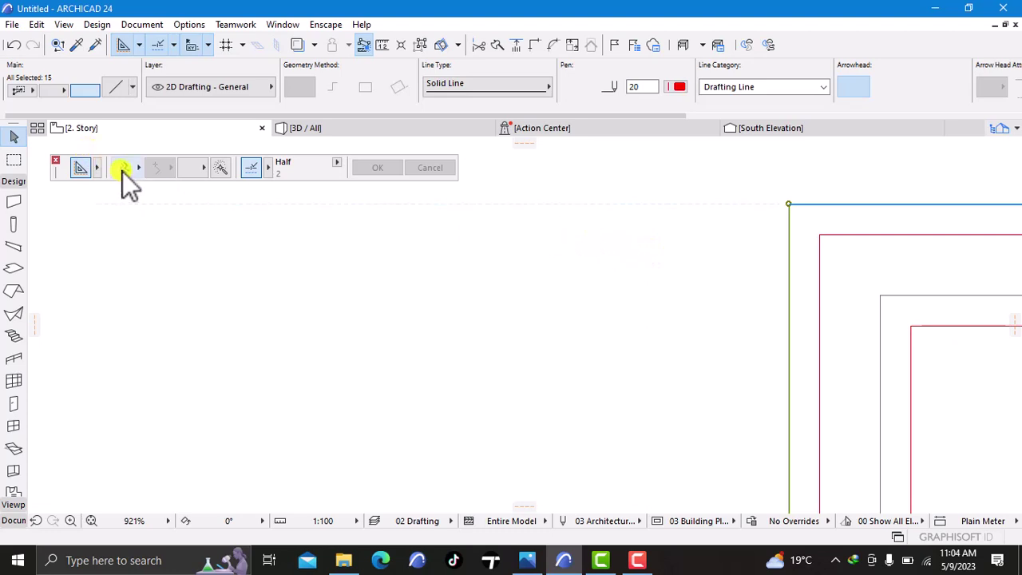
Step: Offset the selected outline group inward to the outer face of the parapet walls using the Line tool and Magic Wand
click(8, 521)
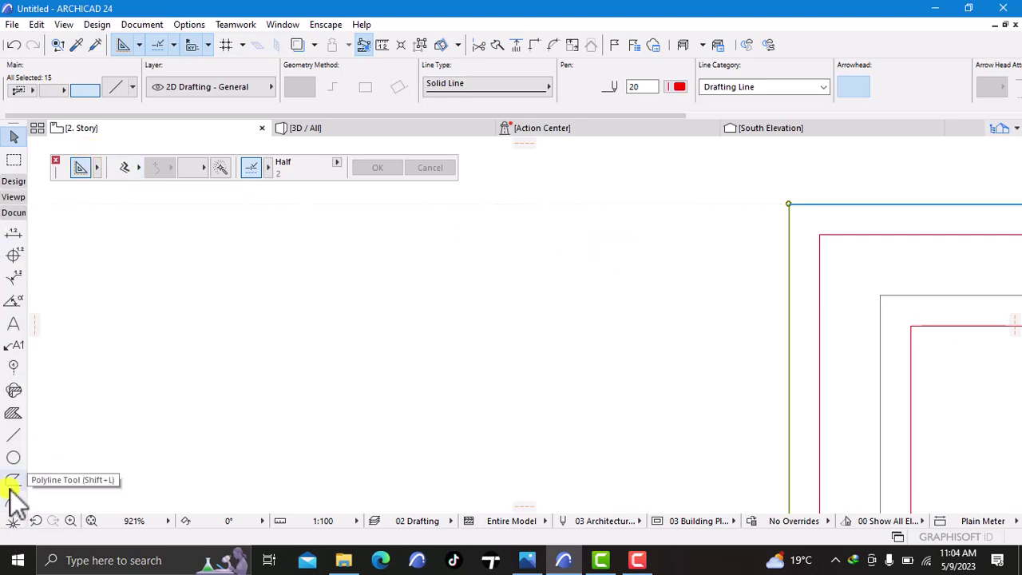
click(11, 438)
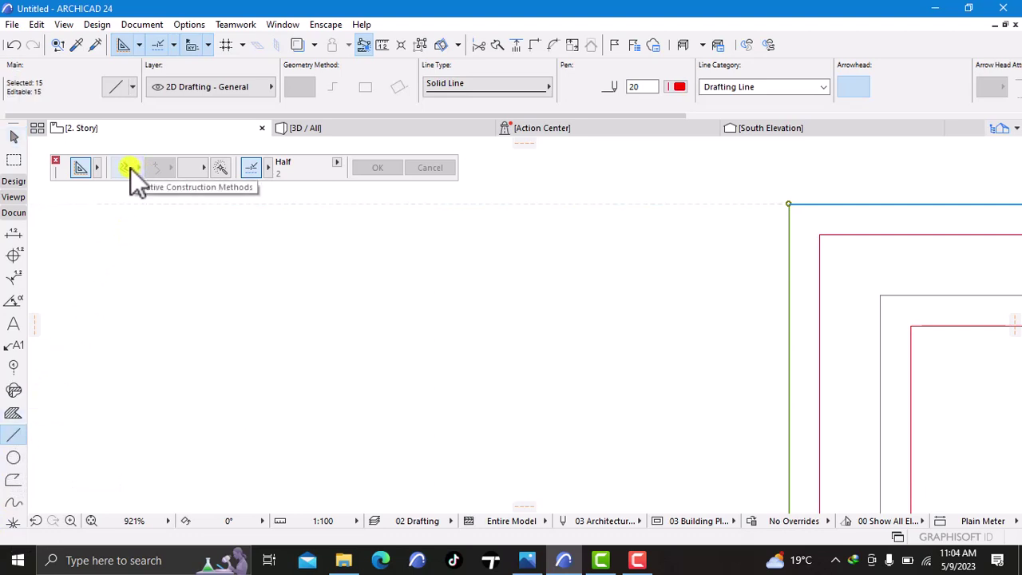
click(221, 168)
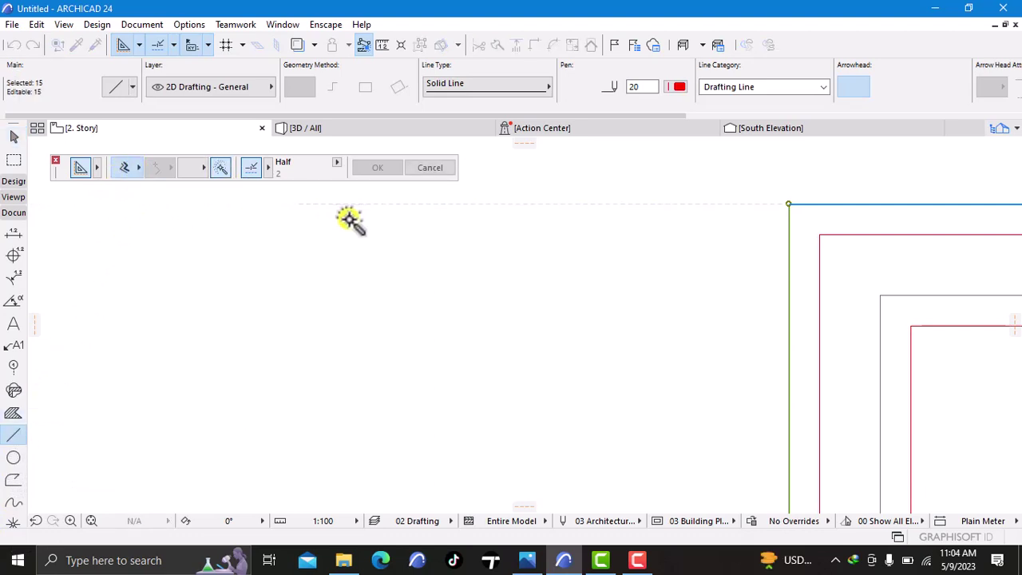
scroll(563, 319, down, 2)
middle_drag(566, 338, 338, 283)
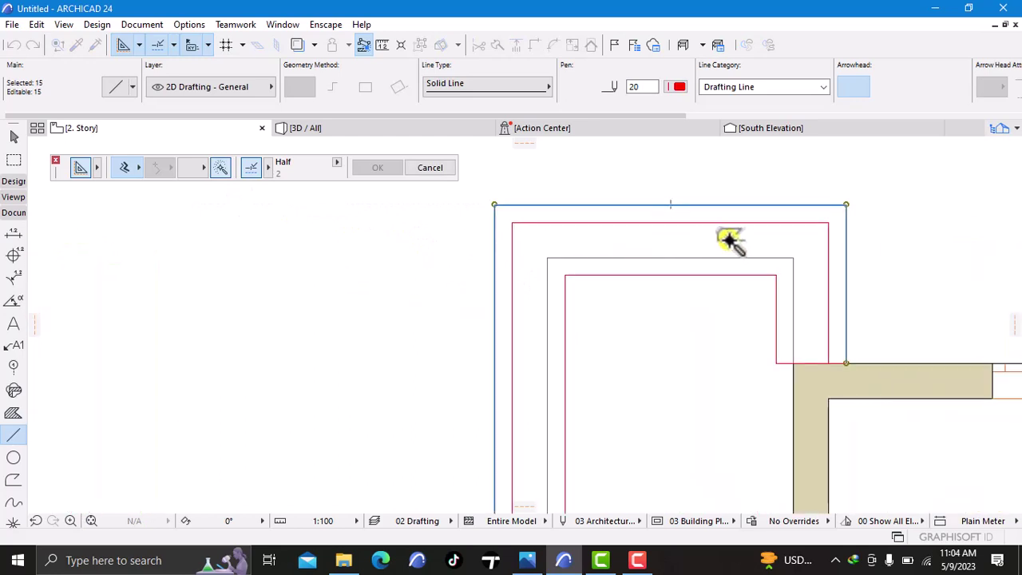
click(848, 204)
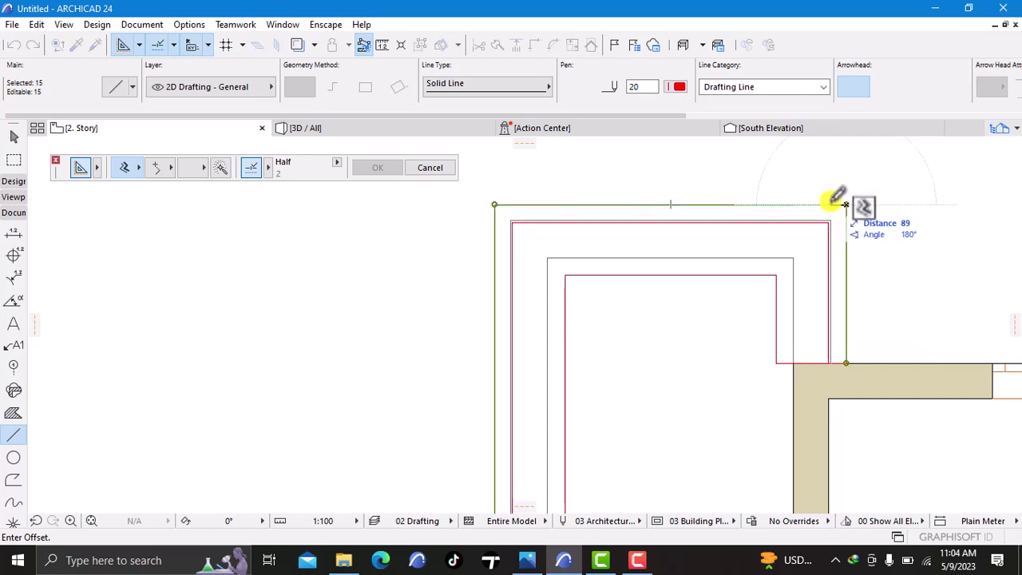
click(832, 203)
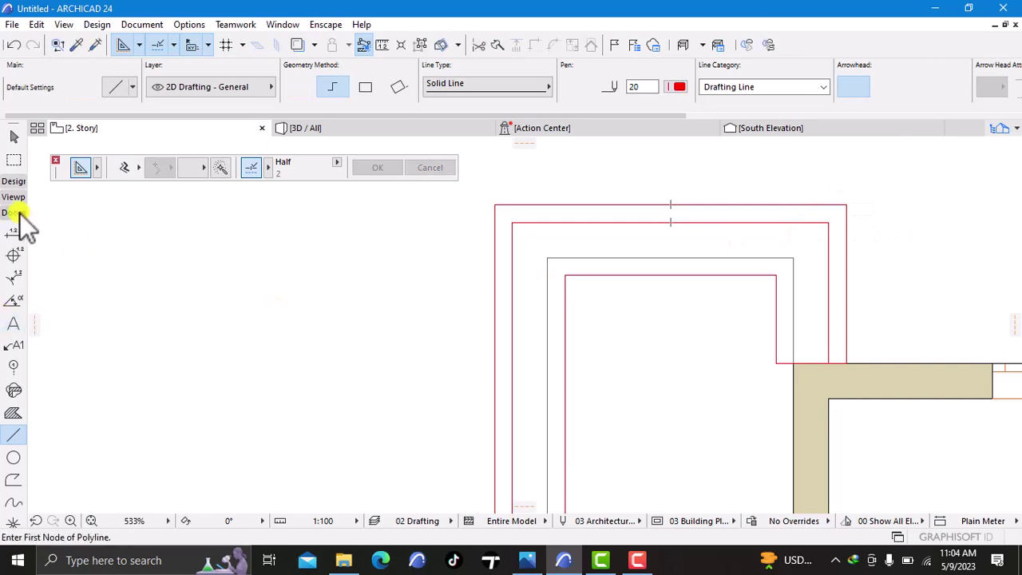
Step: Set the default slab to 450 thick with all three surfaces overridden by Paint - Glossy White copy 2
click(13, 184)
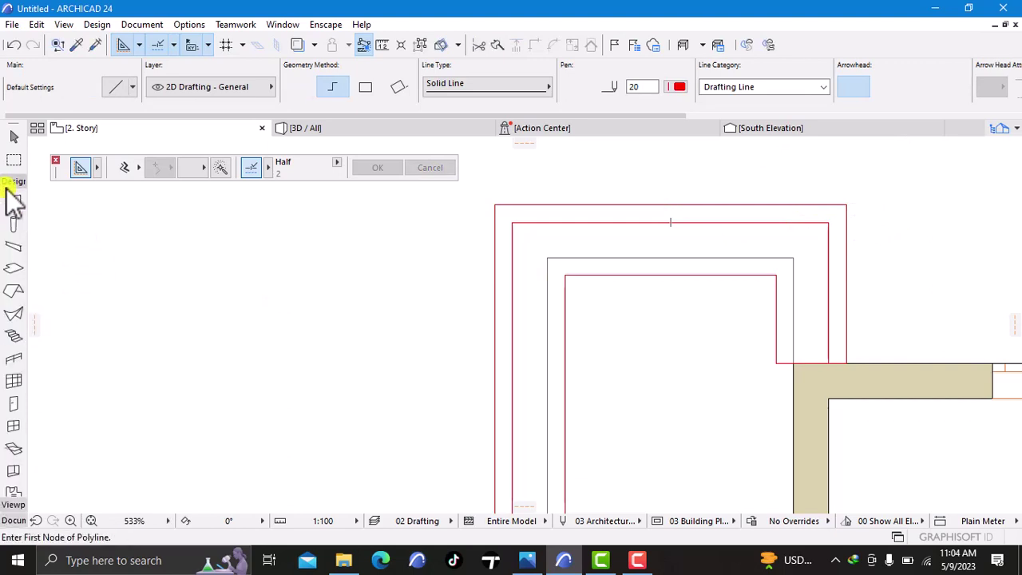
click(13, 270)
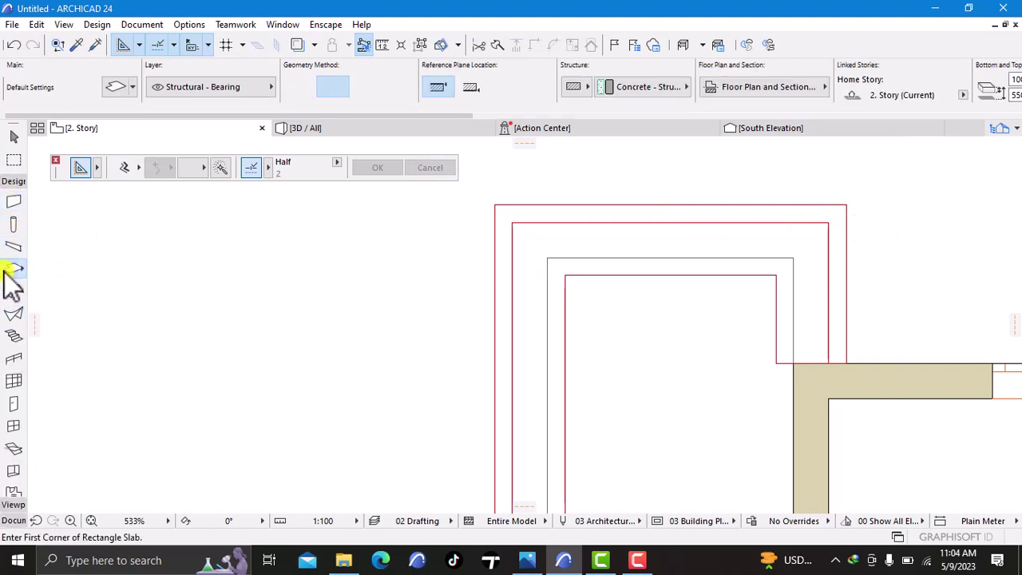
double_click(9, 270)
click(441, 120)
key(BackSpace)
key(BackSpace)
key(BackSpace)
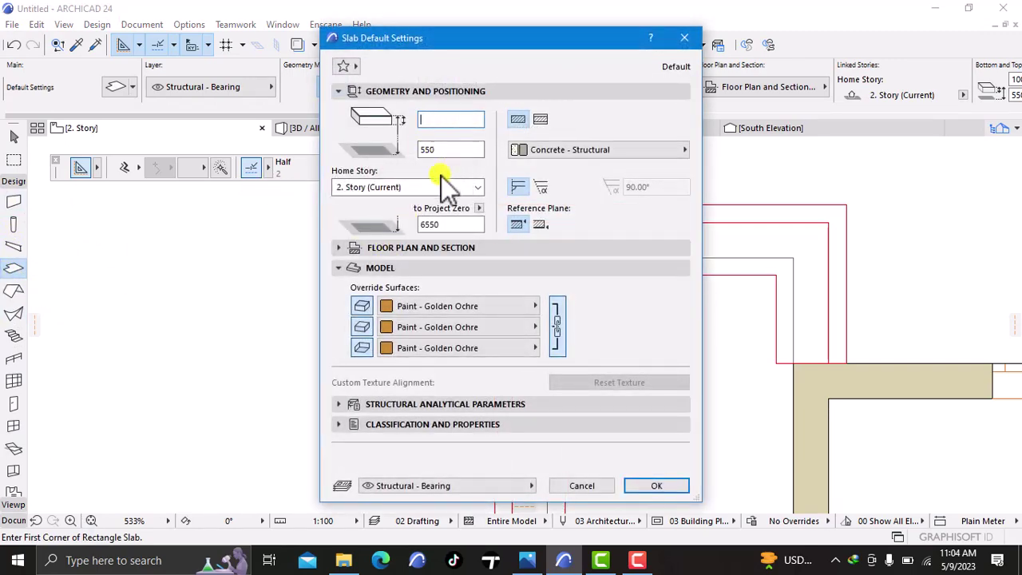
text(450)
click(453, 302)
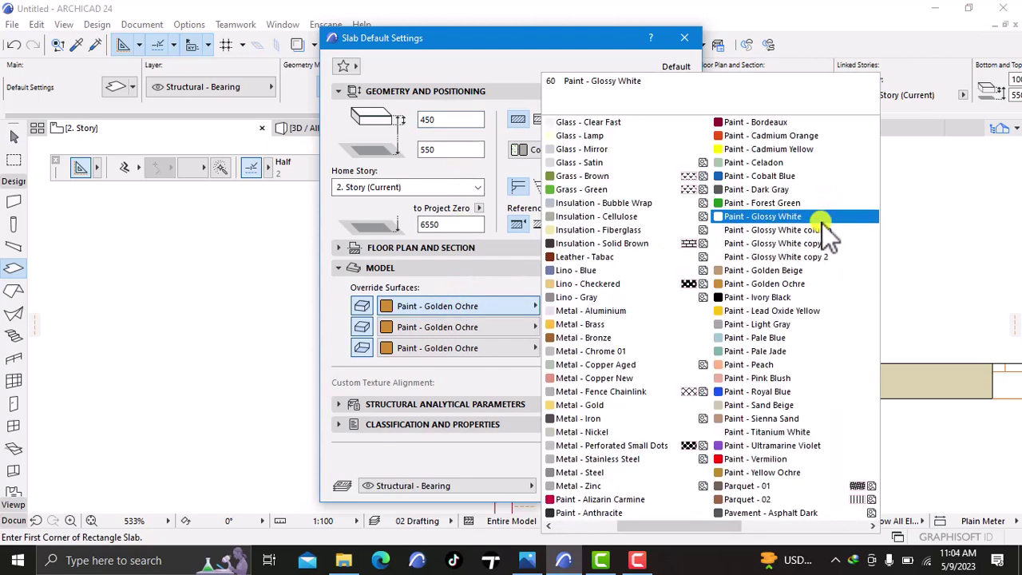
click(822, 248)
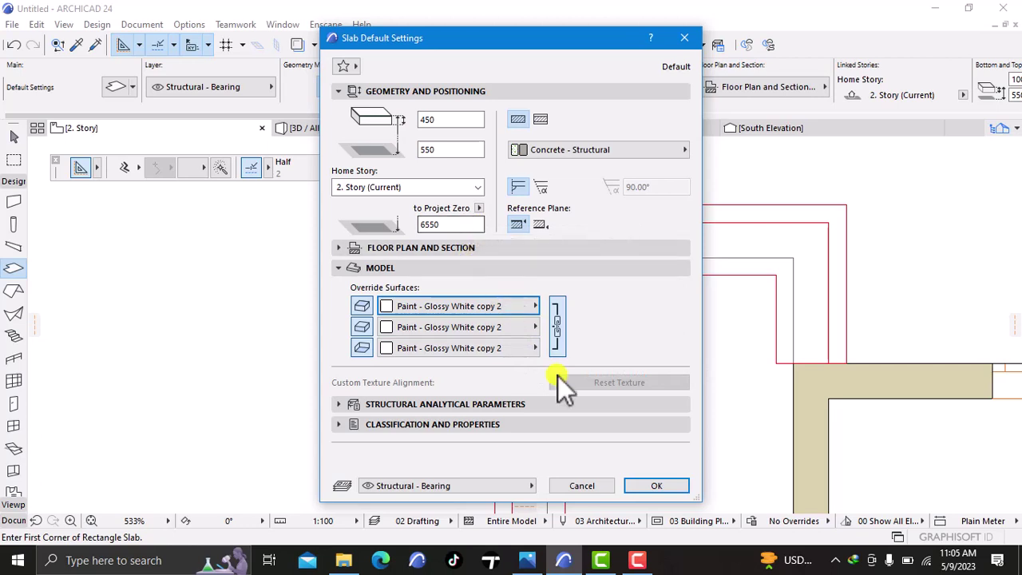
click(643, 484)
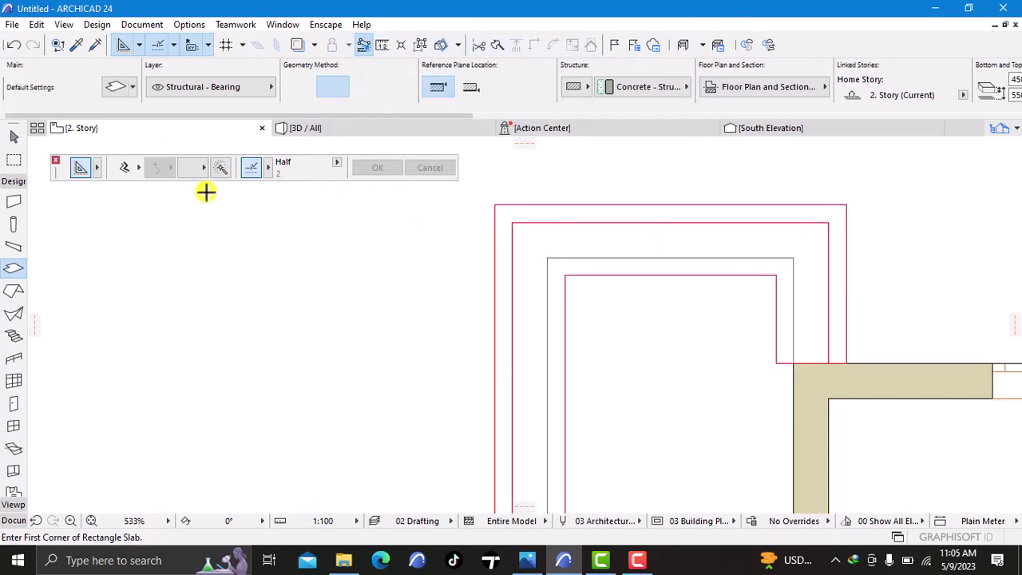
Step: Create the white slab band between the parapet outlines with the Magic Wand and inspect it around the building in 3D
click(222, 168)
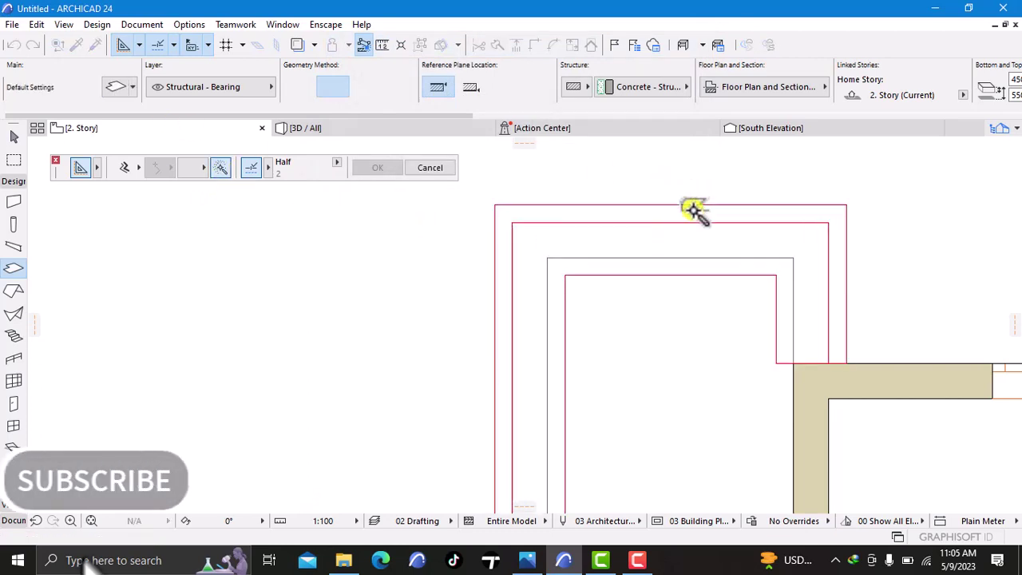
click(345, 133)
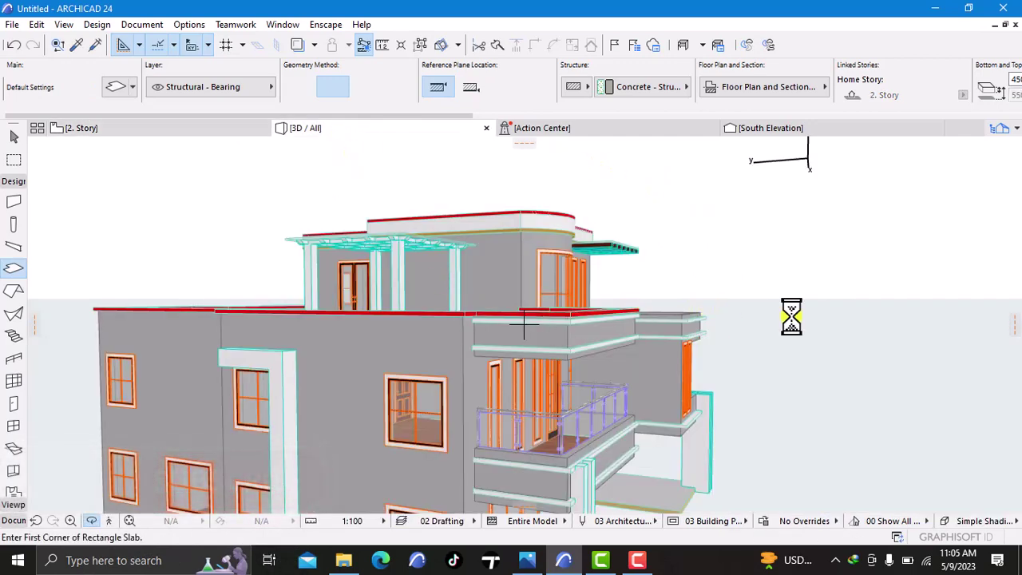
scroll(524, 326, up, 5)
scroll(525, 328, down, 8)
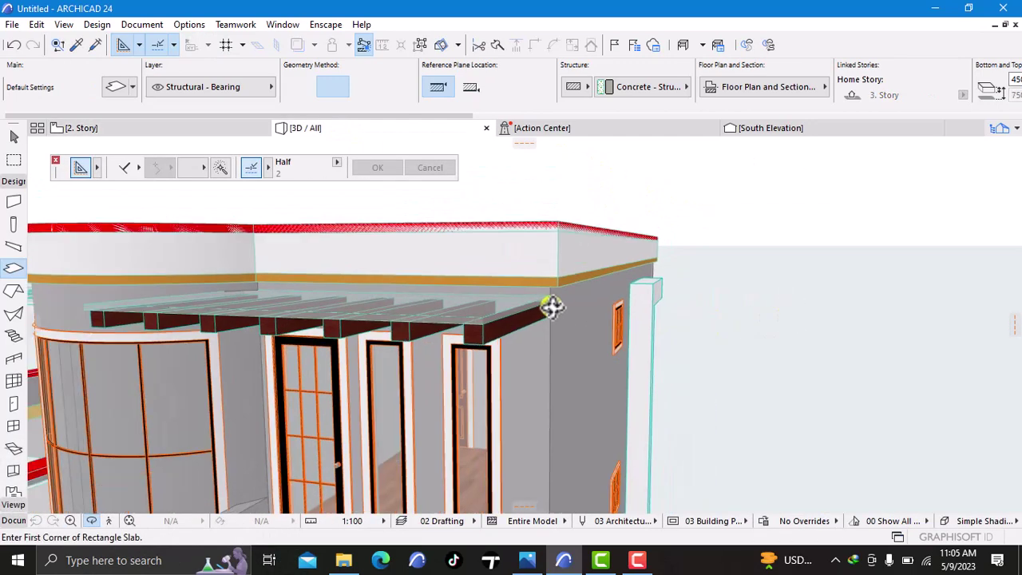
scroll(535, 316, down, 3)
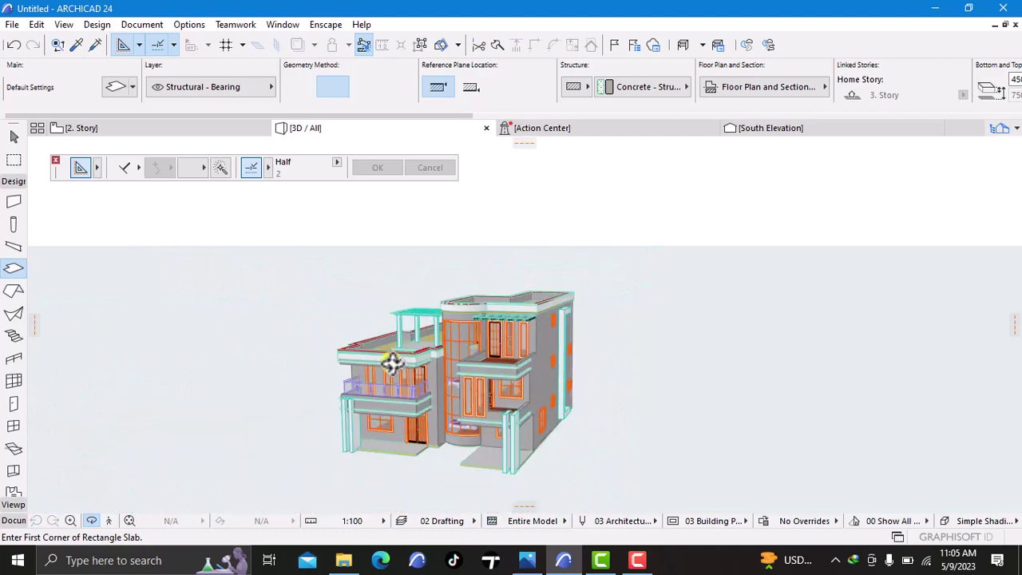
right_click(166, 377)
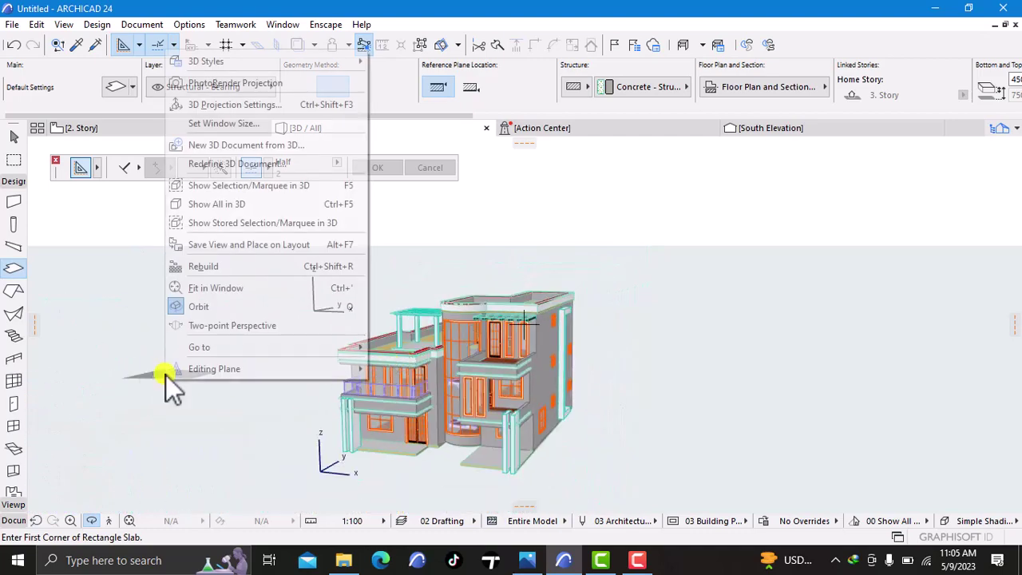
click(195, 411)
shift+middle_drag(231, 335, 531, 347)
scroll(531, 348, up, 3)
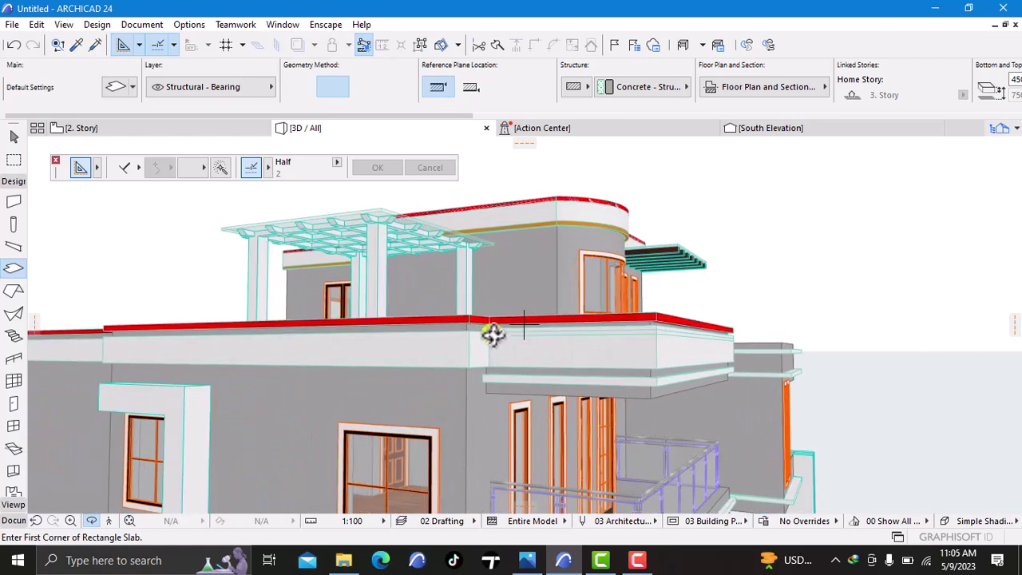
Step: On the 2. Story plan, split the parapet band slab diagonally from outer to inner corner where it steps inward at the southwest
click(118, 128)
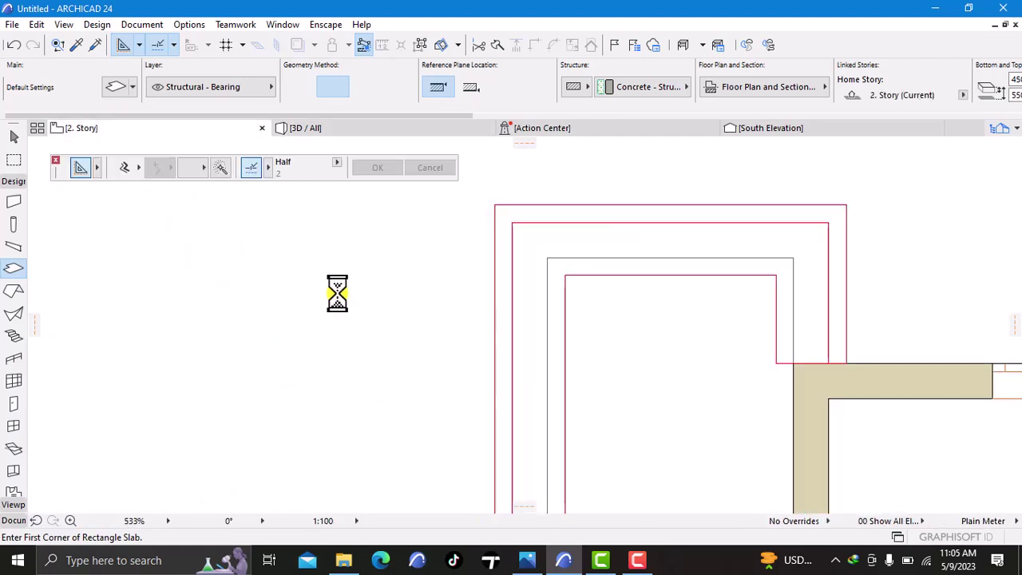
scroll(338, 293, down, 5)
scroll(346, 336, down, 5)
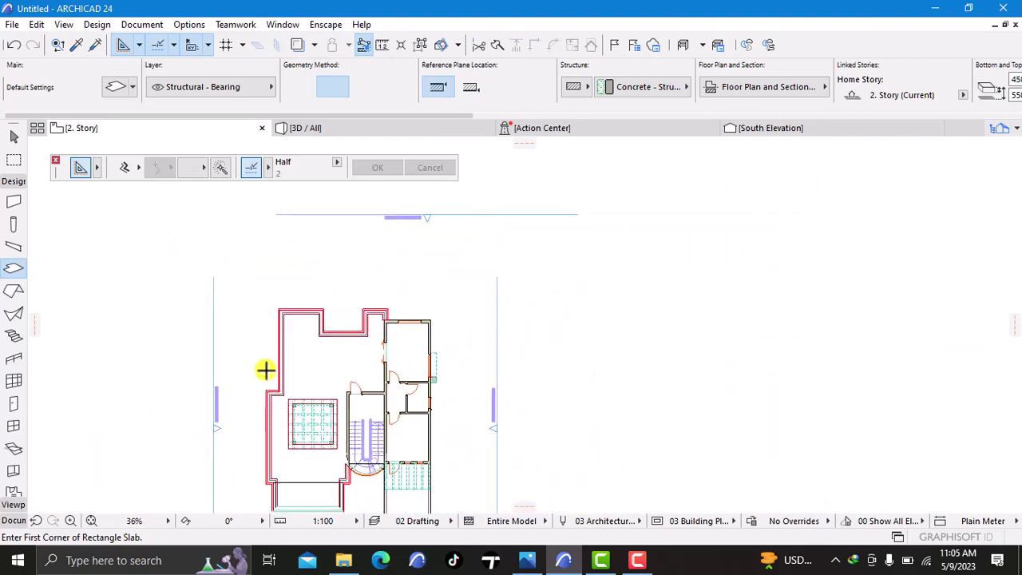
scroll(329, 375, up, 6)
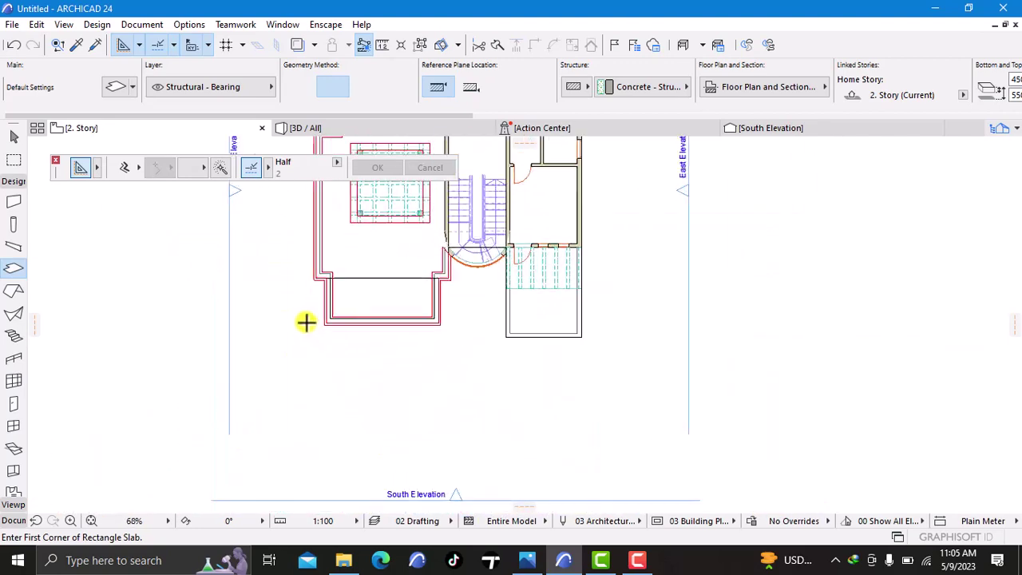
scroll(316, 332, up, 5)
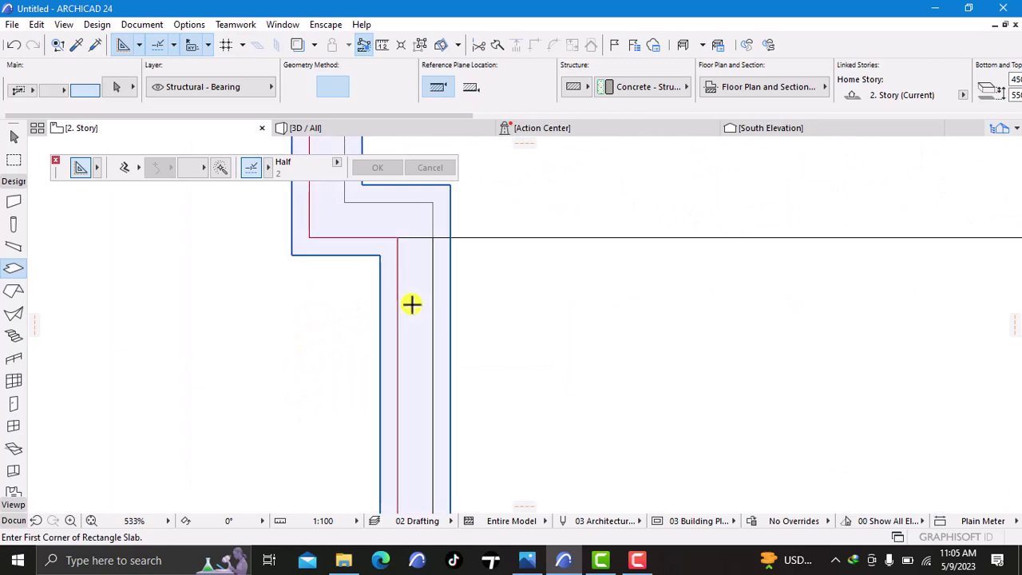
shift+click(397, 272)
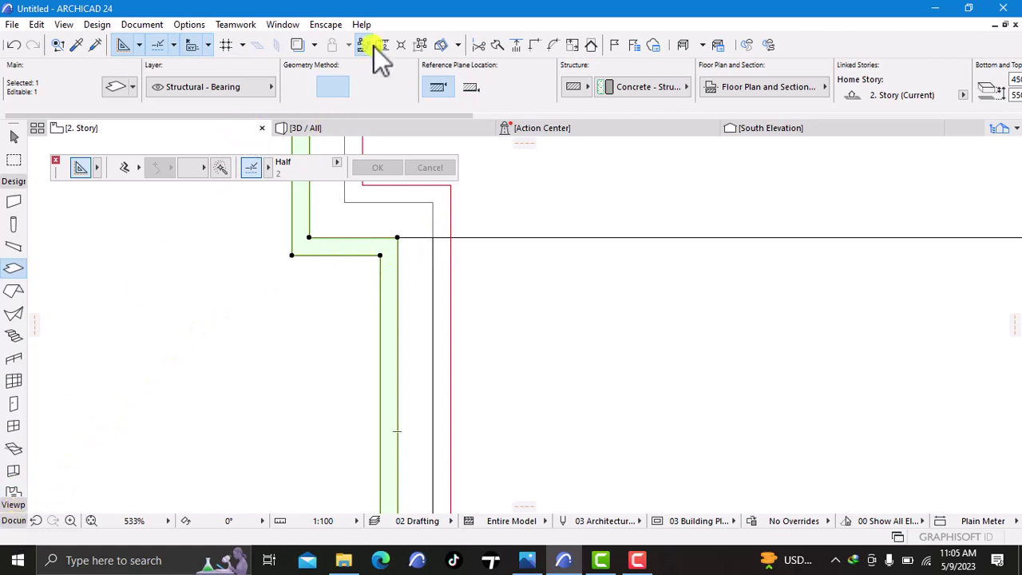
click(501, 48)
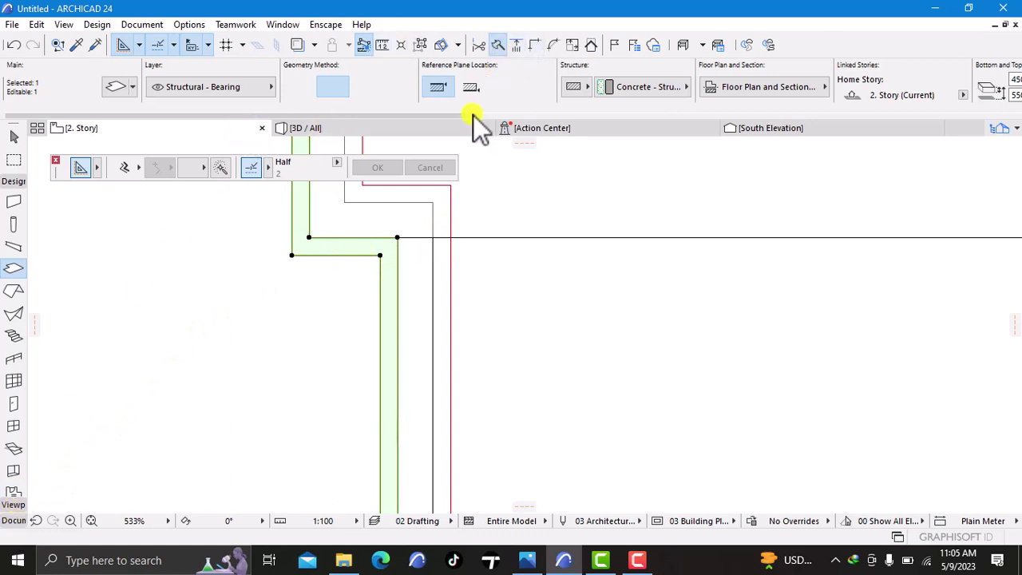
click(381, 255)
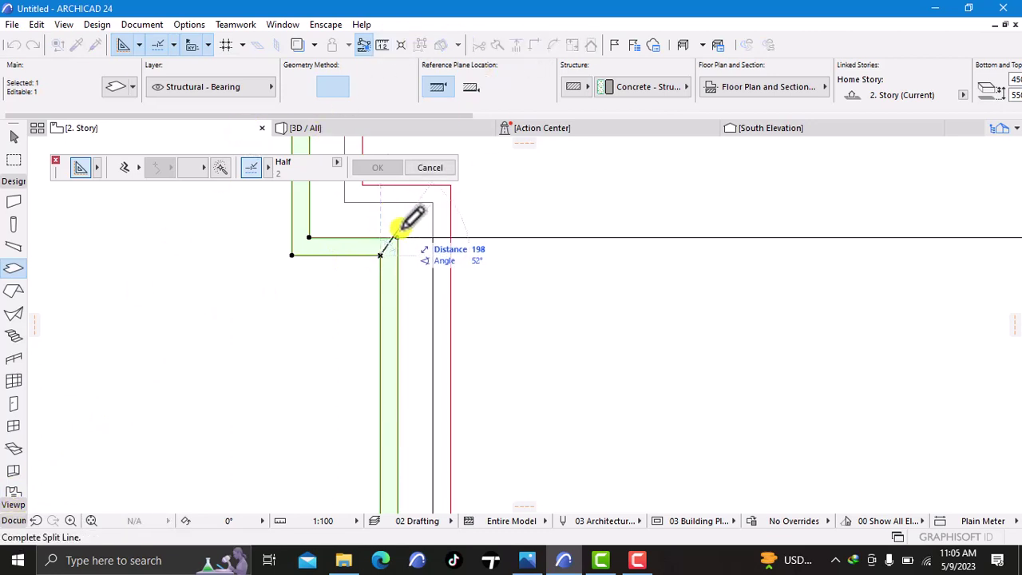
click(398, 239)
click(407, 242)
scroll(407, 256, down, 10)
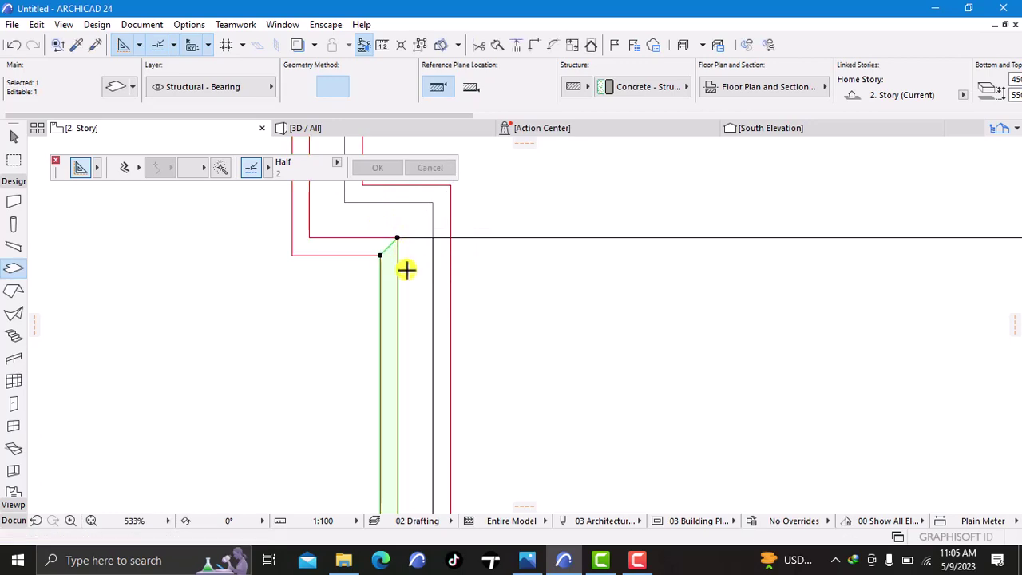
Step: Select the white parapet band slab in 3D and set its elevation to project zero to 6450
scroll(445, 196, down, 5)
scroll(445, 200, up, 12)
scroll(445, 207, up, 4)
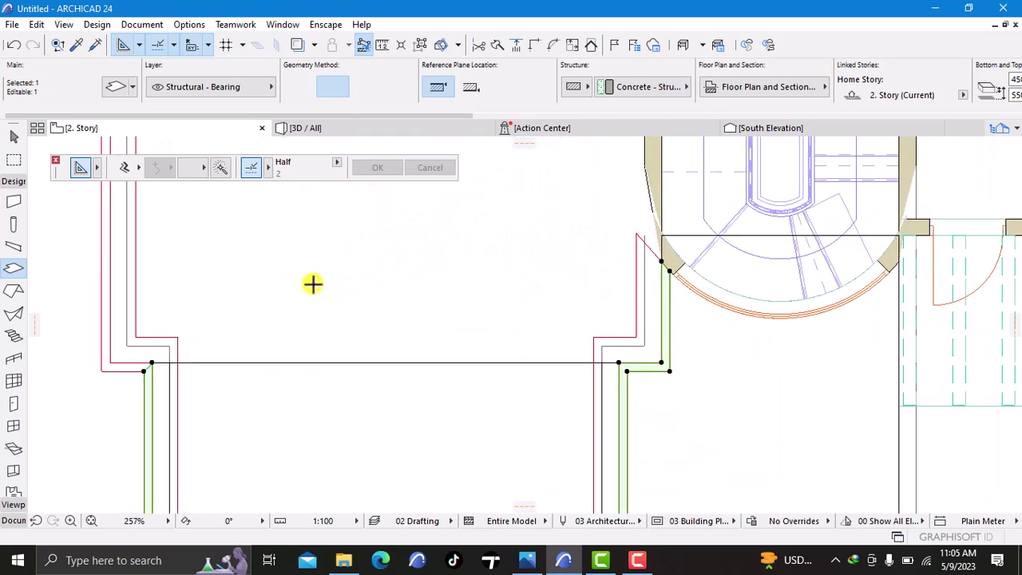
key(Escape)
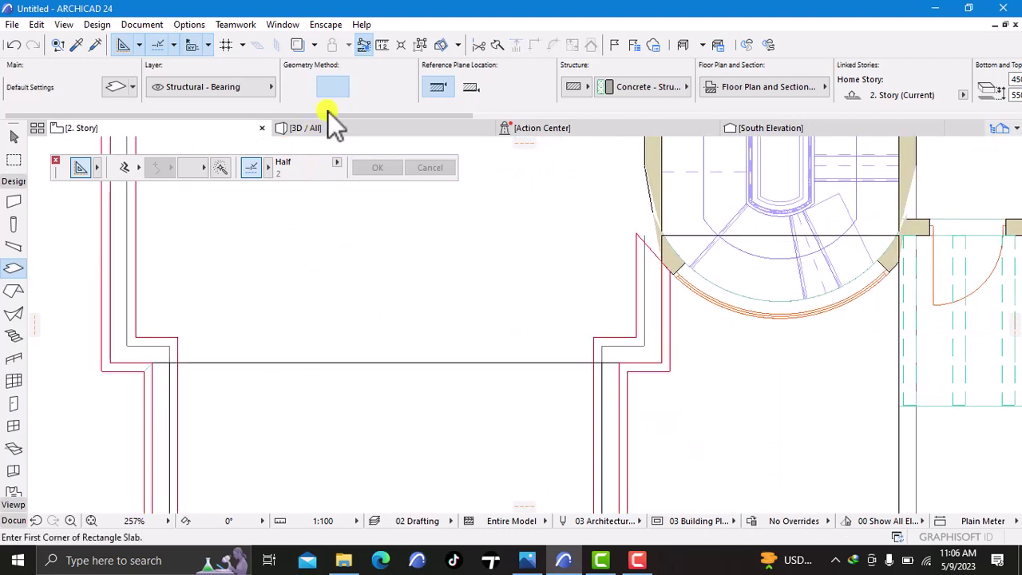
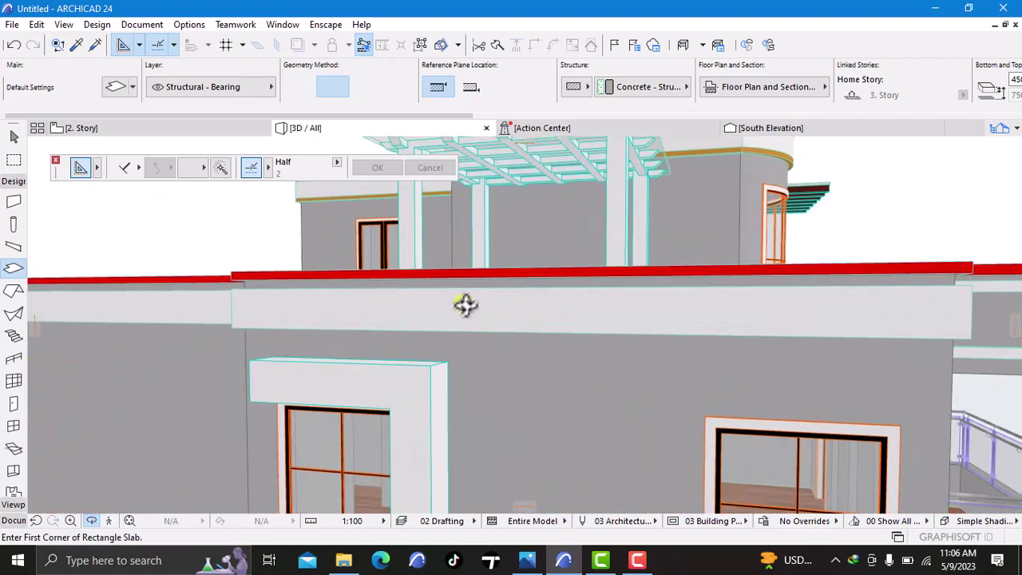
click(537, 316)
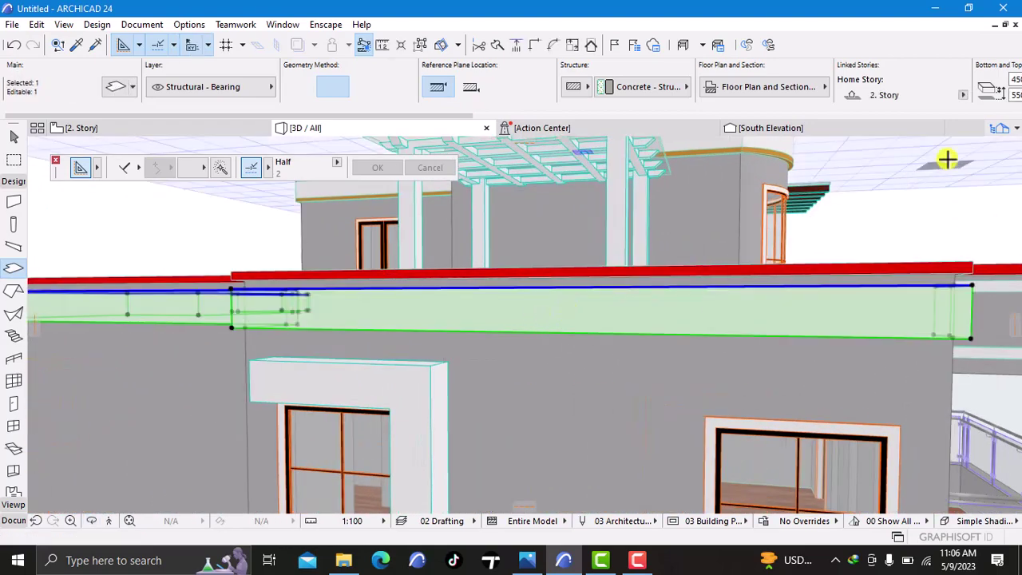
right_click(912, 209)
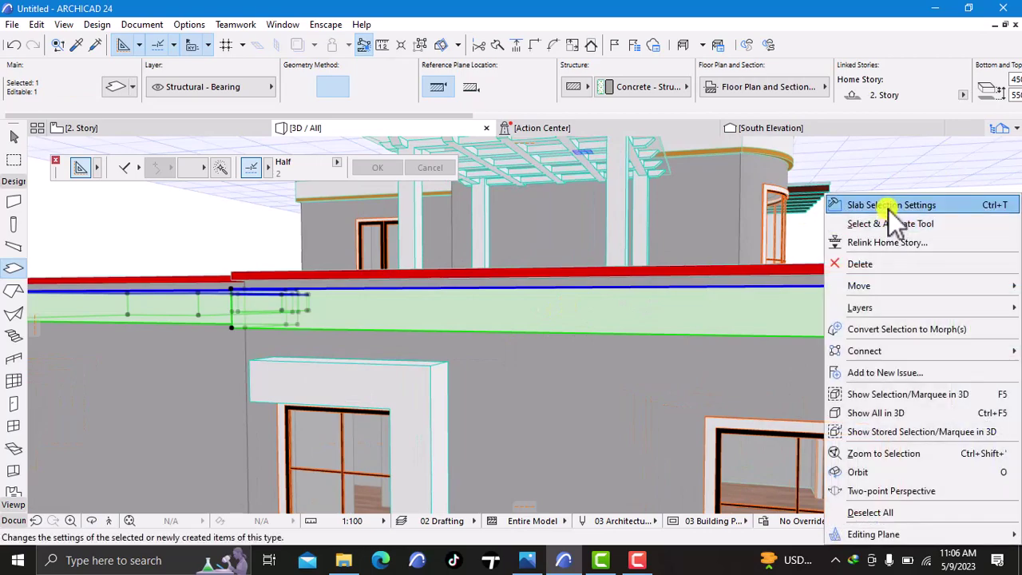
click(889, 207)
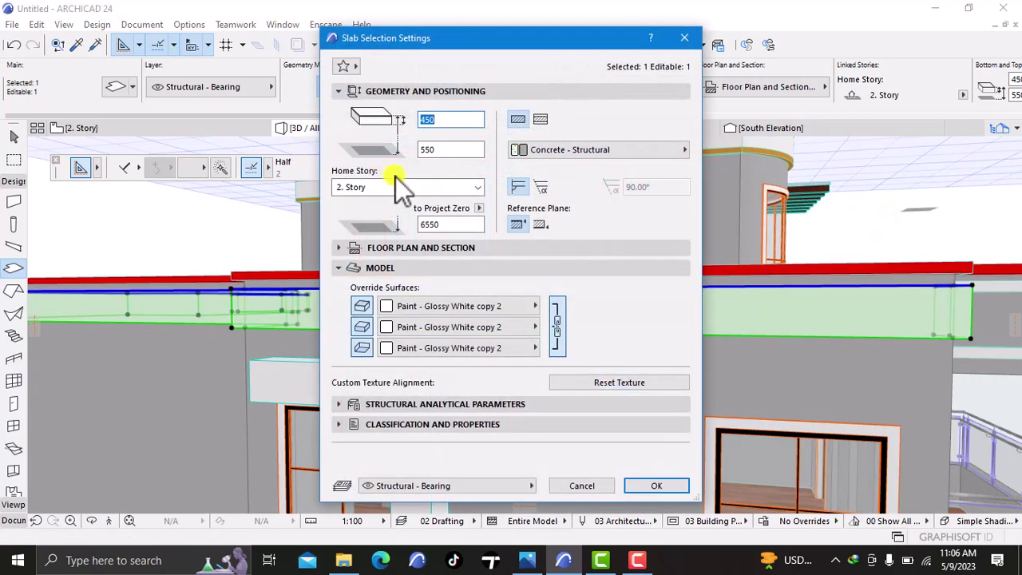
click(447, 224)
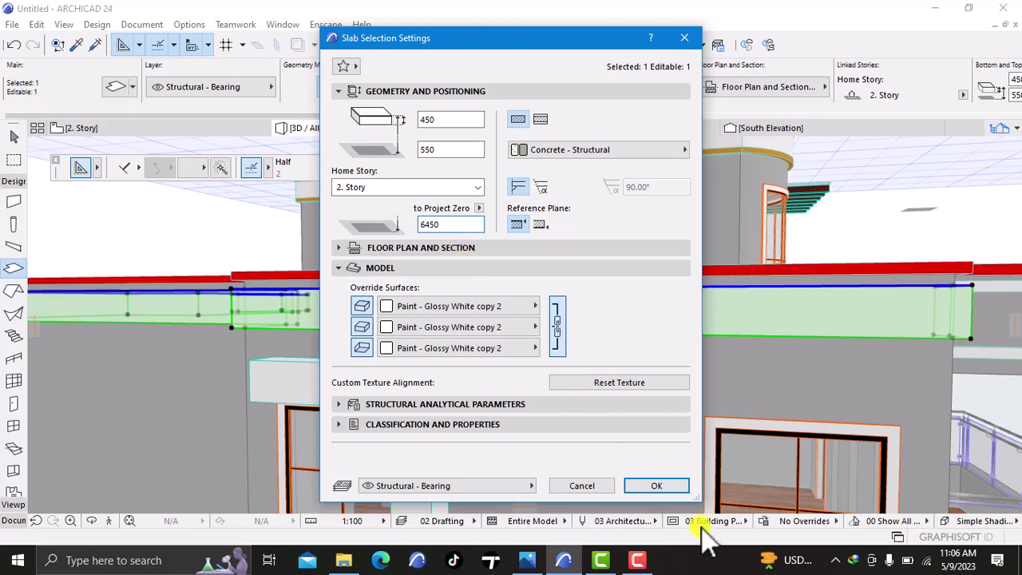
click(659, 487)
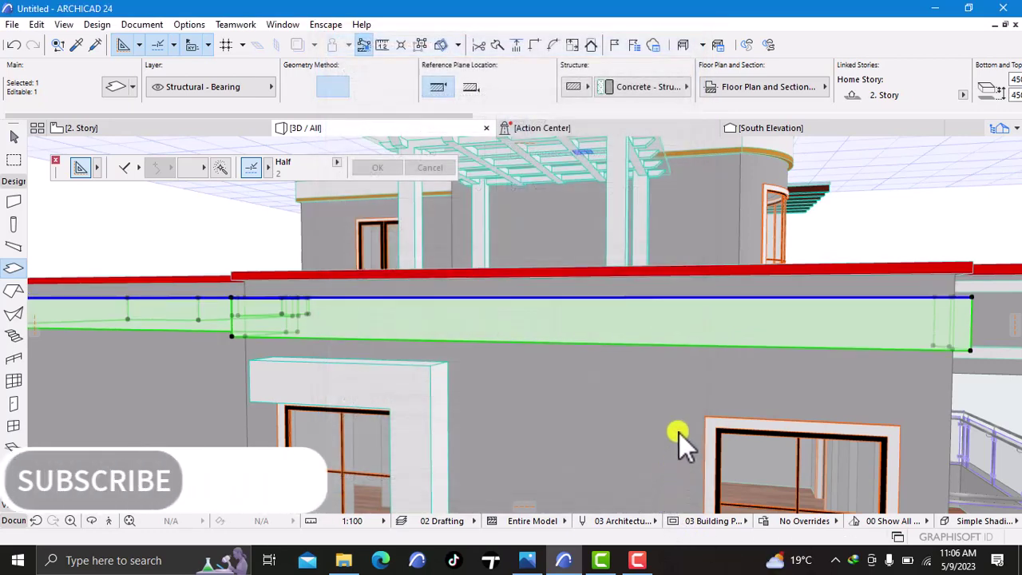
Step: Raise the white parapet band slab under the red coping by setting its elevation to project zero to 6650
right_click(870, 206)
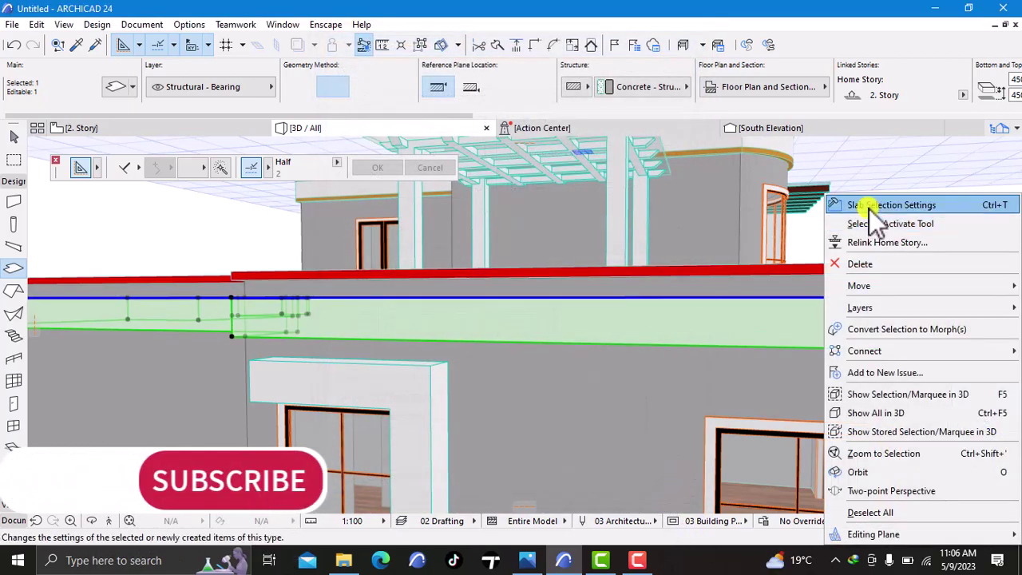
click(869, 209)
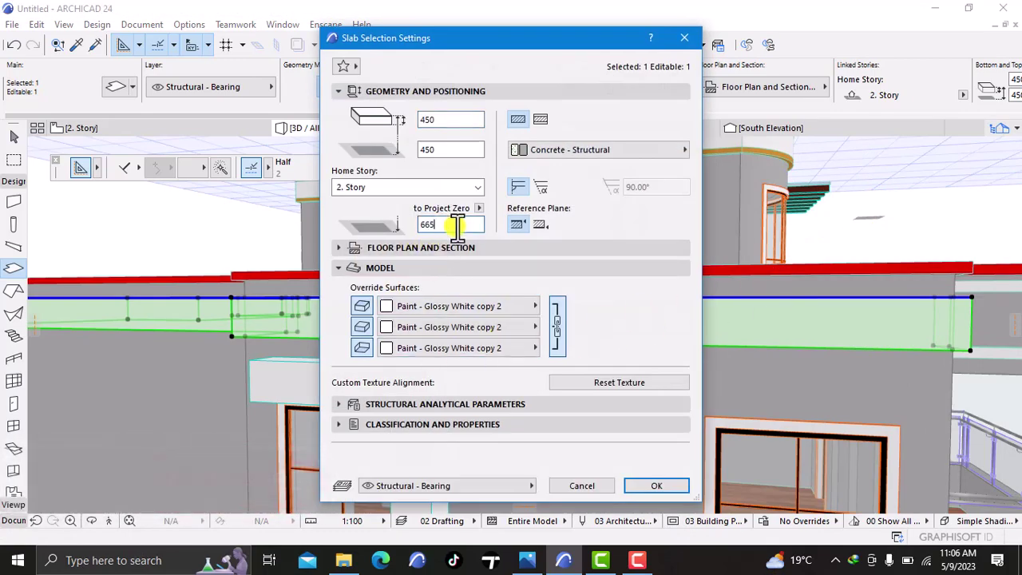
click(638, 484)
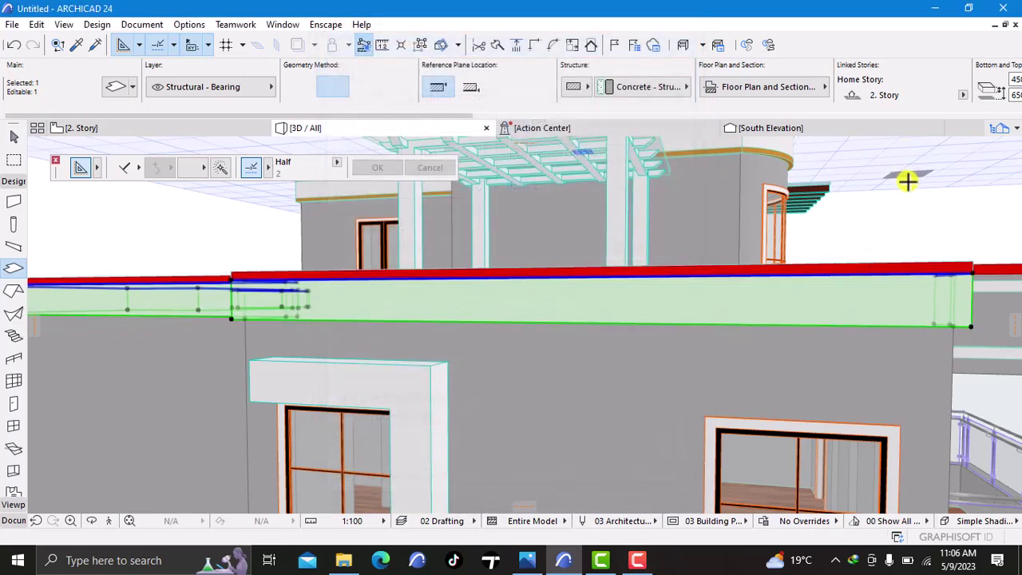
key(Escape)
shift+middle_drag(905, 222, 746, 359)
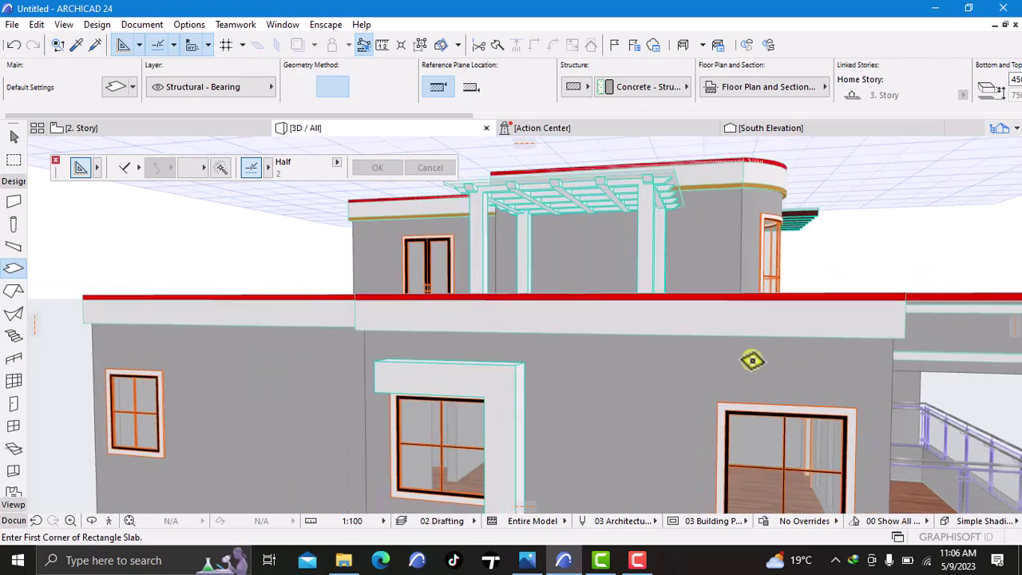
scroll(749, 363, down, 3)
scroll(822, 286, down, 1)
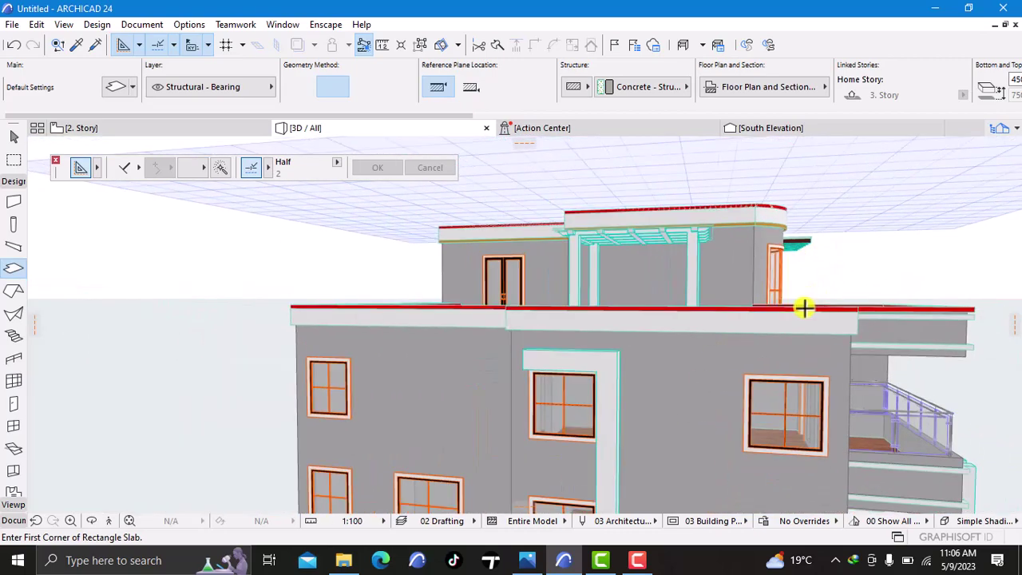
scroll(799, 312, up, 1)
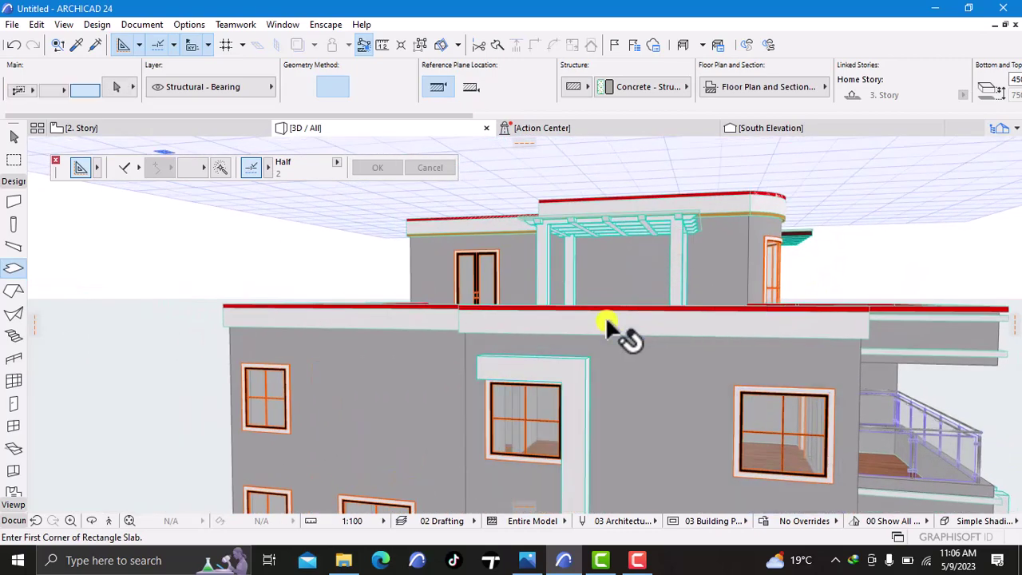
Step: Set the thickness of the white parapet band slab to 550
click(605, 316)
right_click(163, 298)
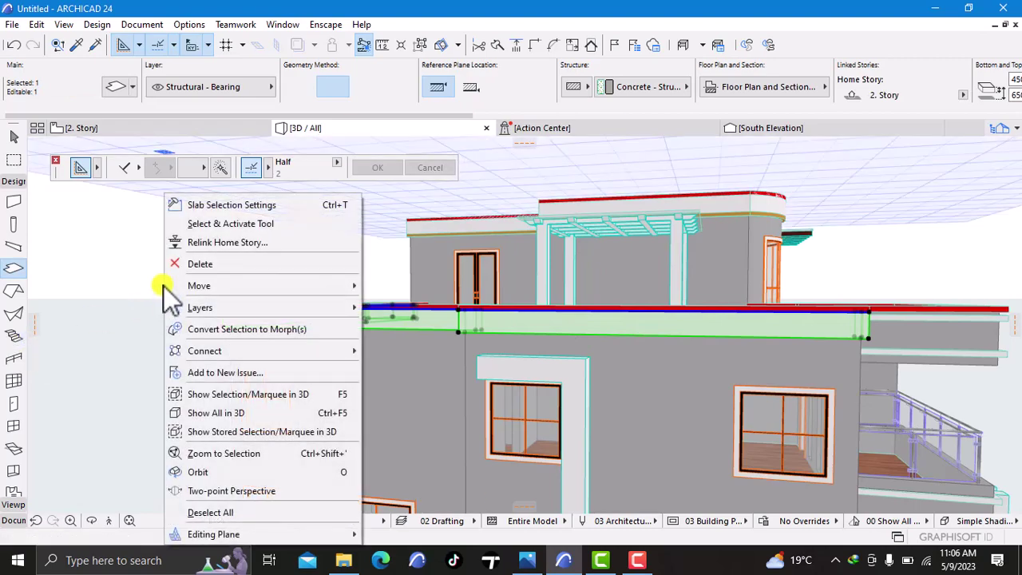
click(222, 205)
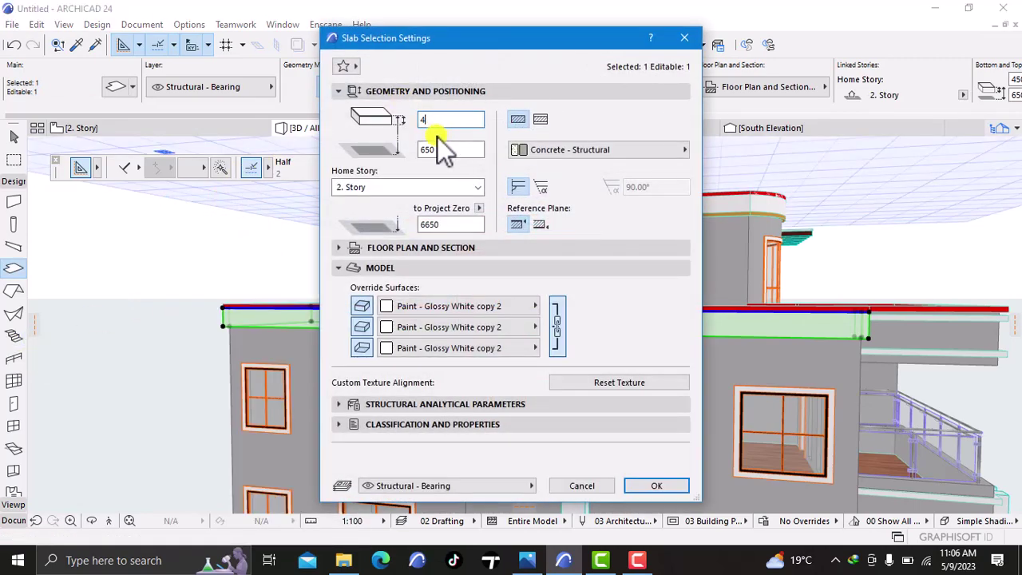
text(50)
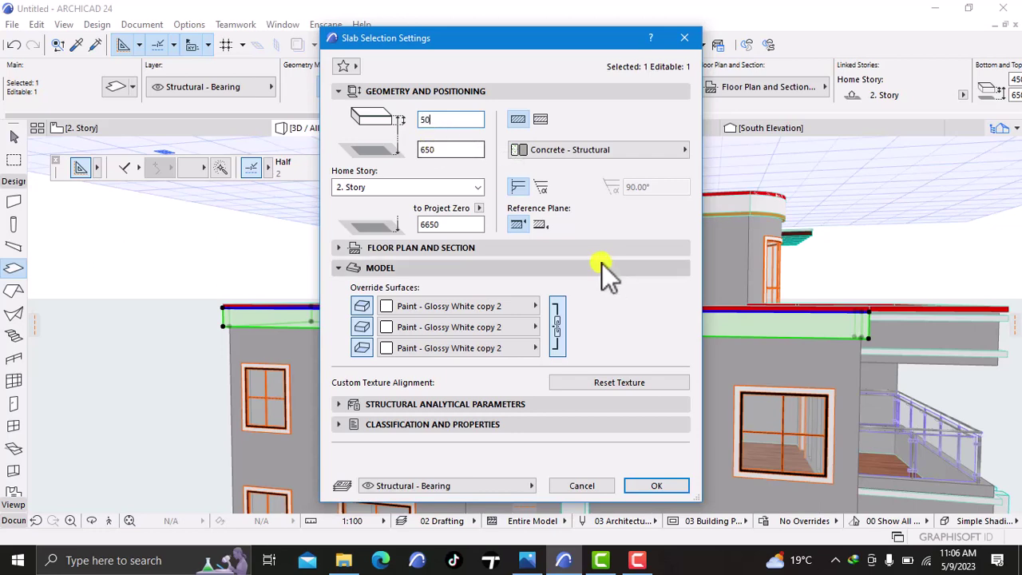
text(550)
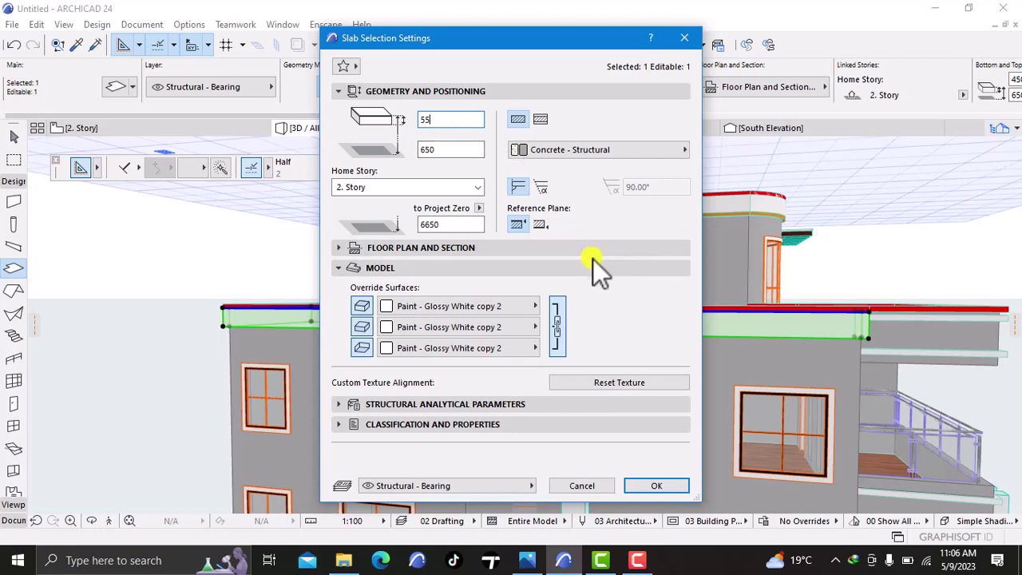
click(660, 484)
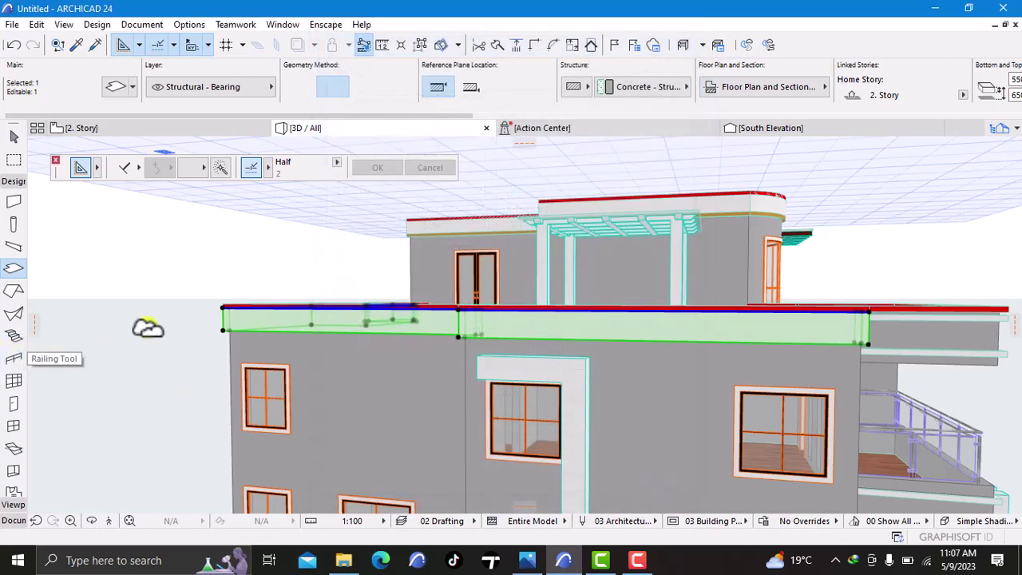
key(Escape)
Step: On the 2. Story plan, override all three default slab surfaces with Paint - Golden Ochre
click(100, 127)
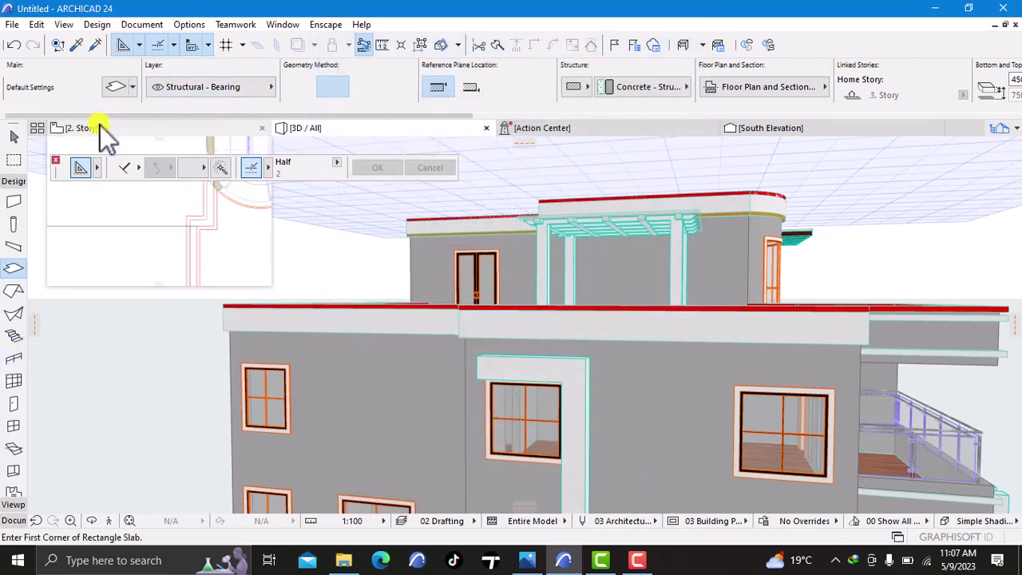
scroll(269, 309, down, 5)
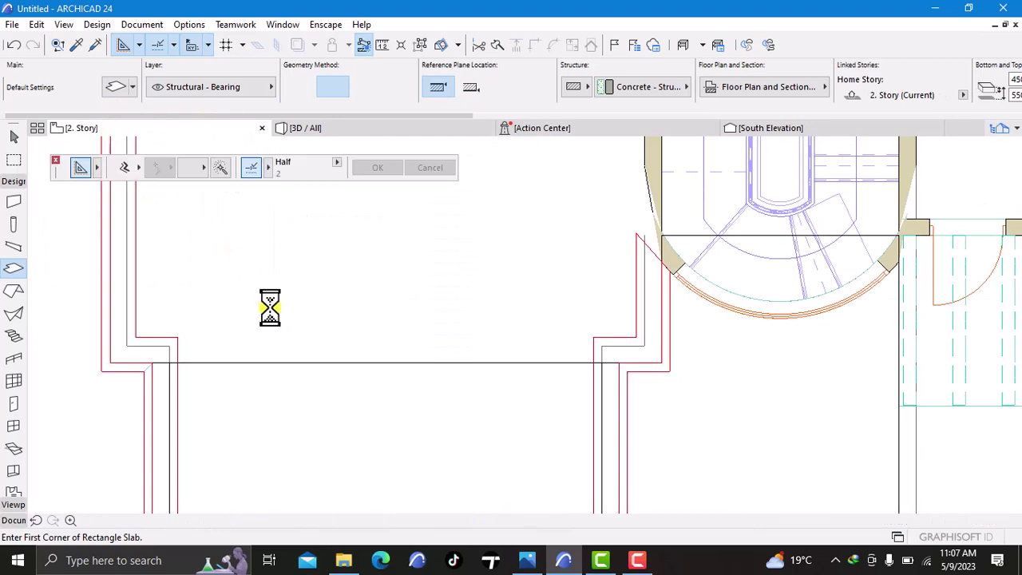
middle_drag(266, 302, 370, 324)
scroll(365, 306, down, 2)
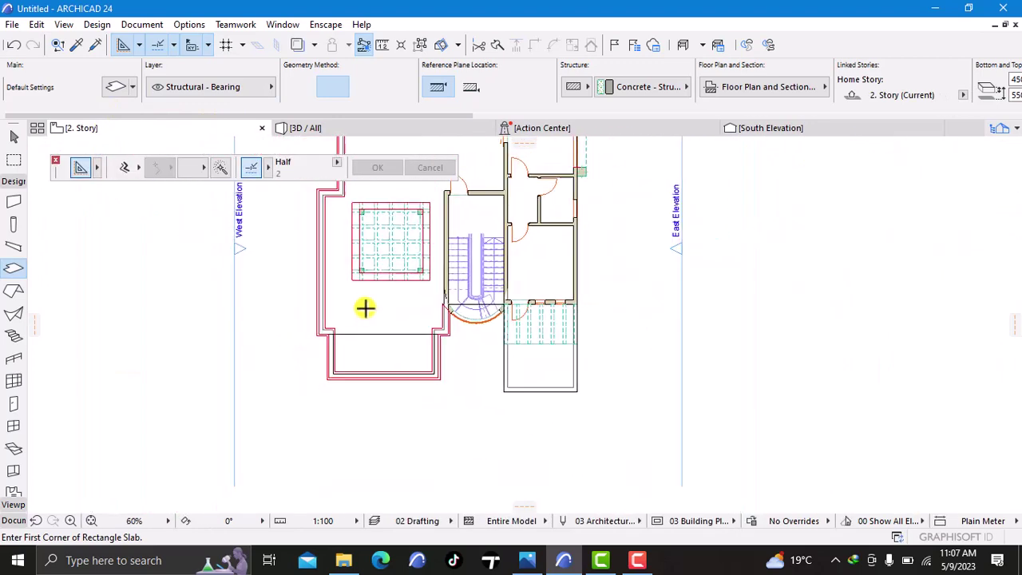
key(Escape)
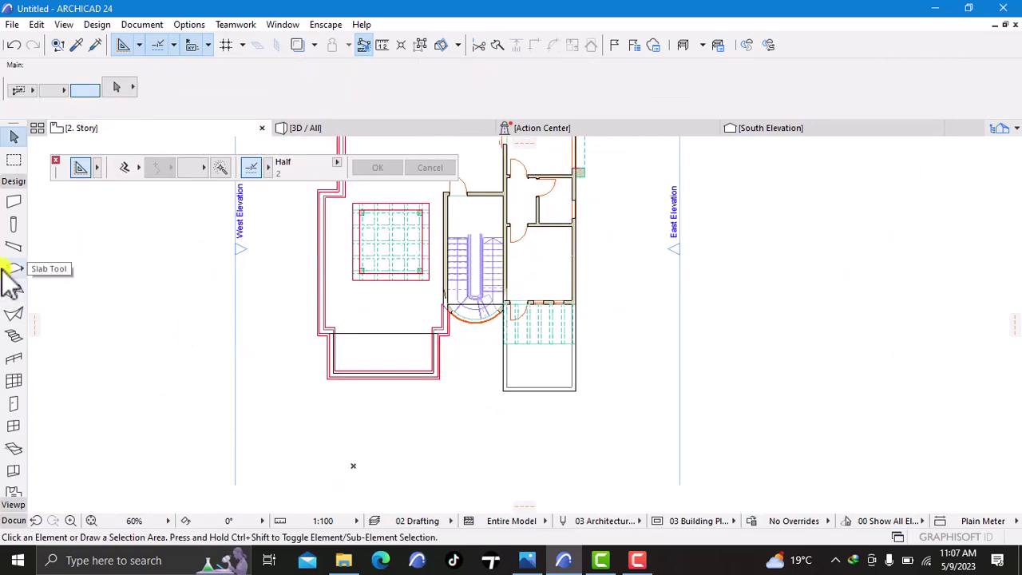
double_click(13, 268)
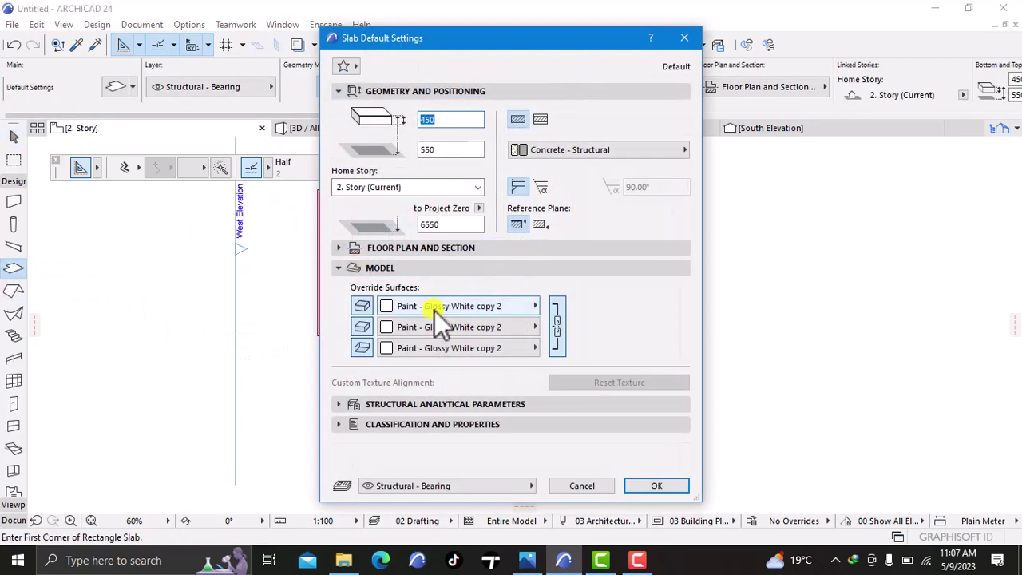
click(434, 308)
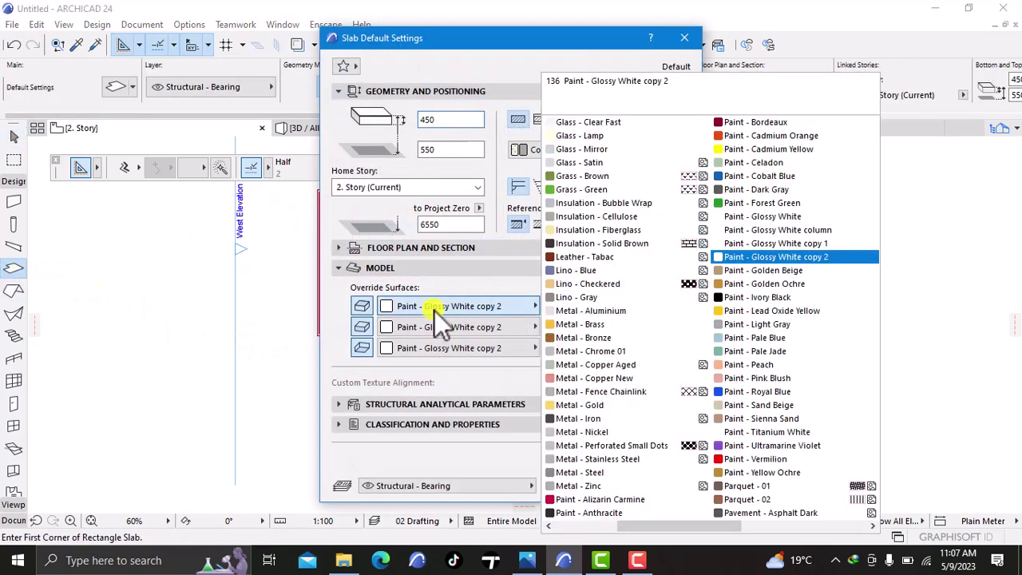
click(787, 284)
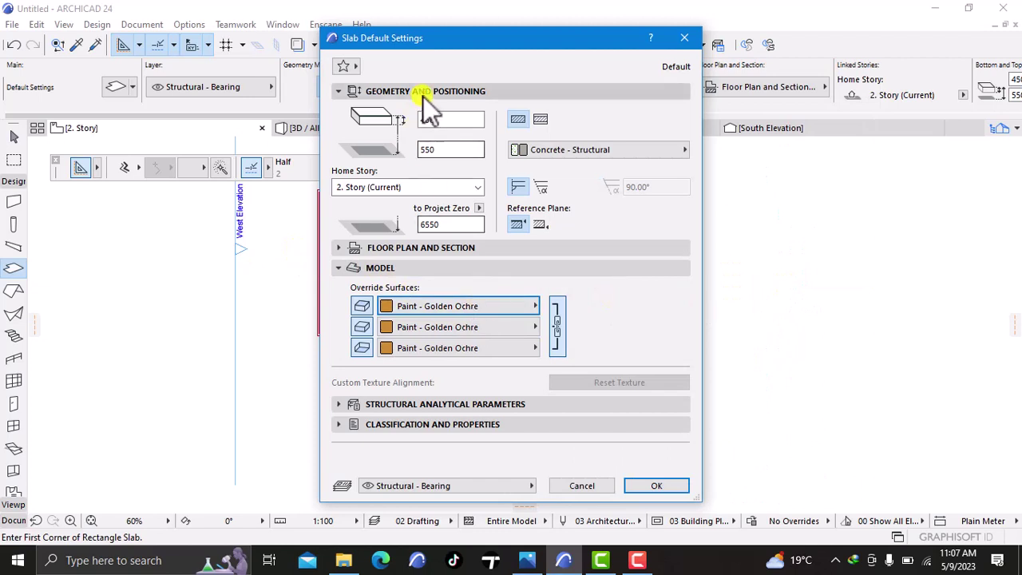
Step: Set the default slab to 100 thick with its elevation to project zero at 6000
click(448, 118)
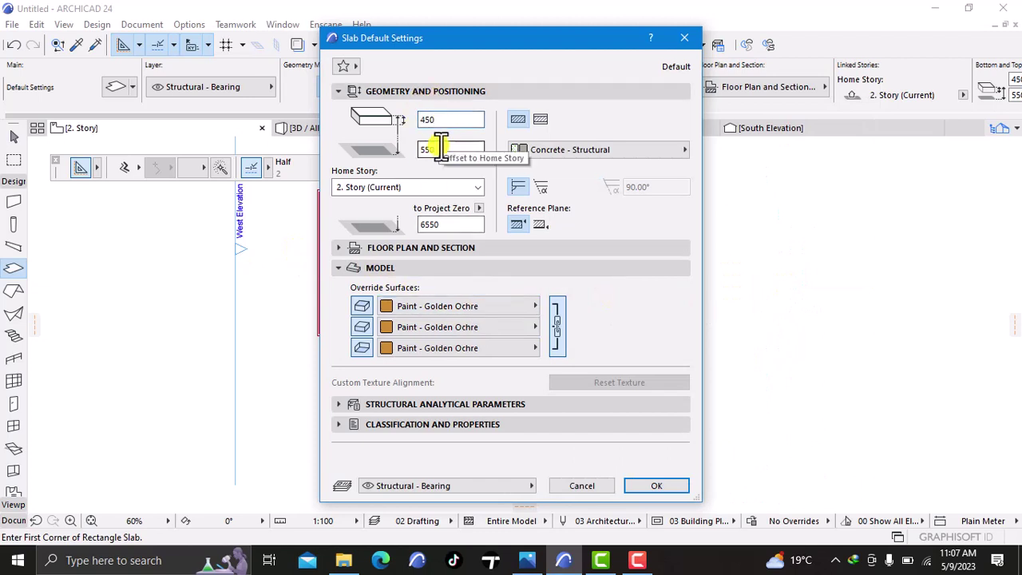
text(15)
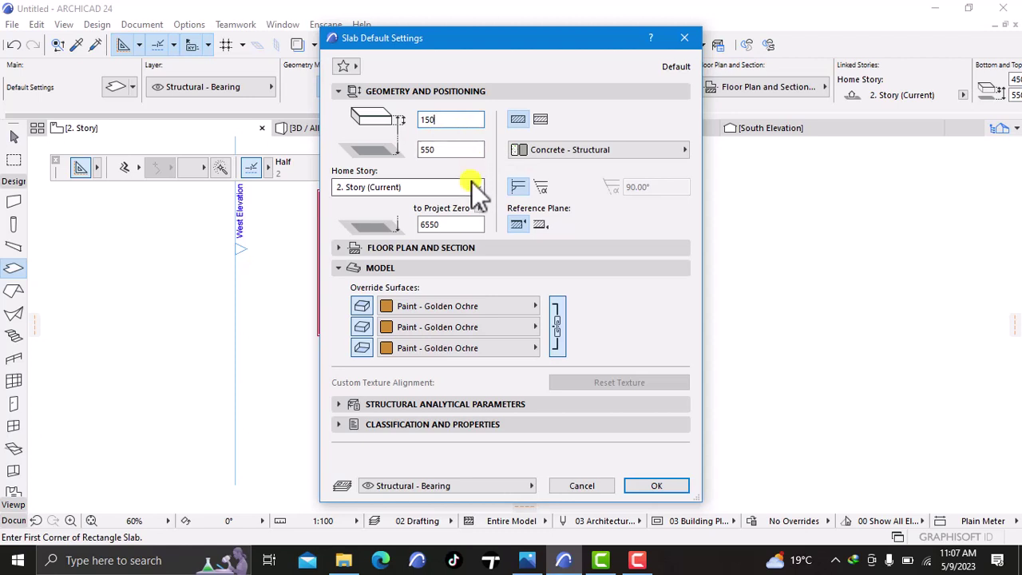
click(446, 226)
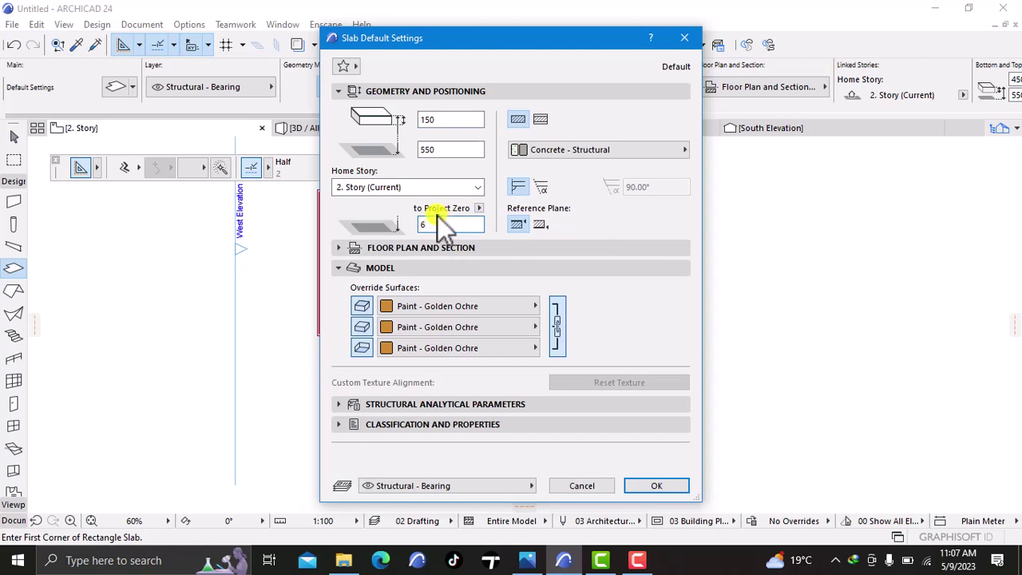
text(6)
text(6)
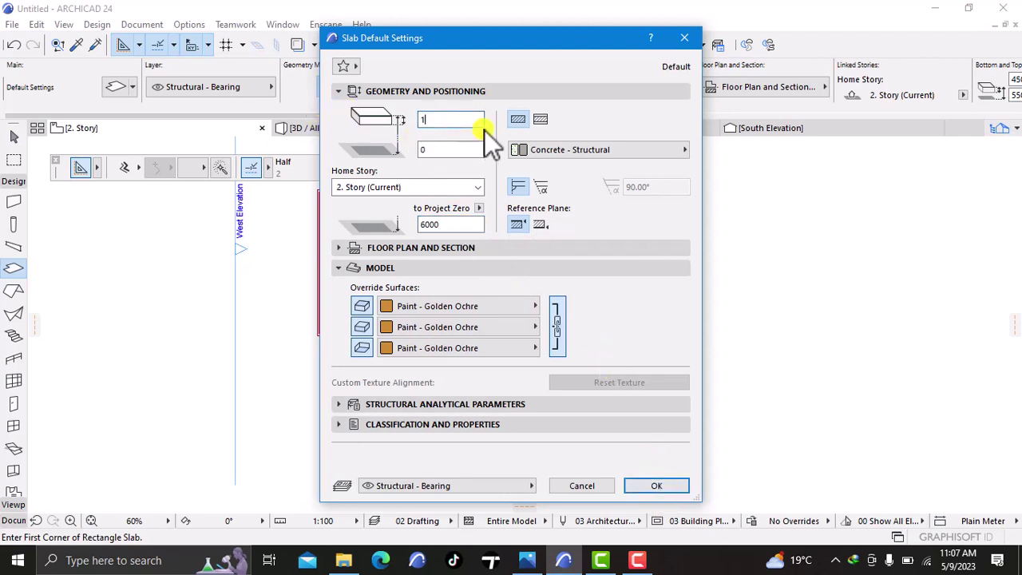
text(00)
click(656, 486)
Step: Create the golden ochre trim slab from the parapet band outline with the Magic Wand and show it in 3D
click(194, 169)
click(221, 168)
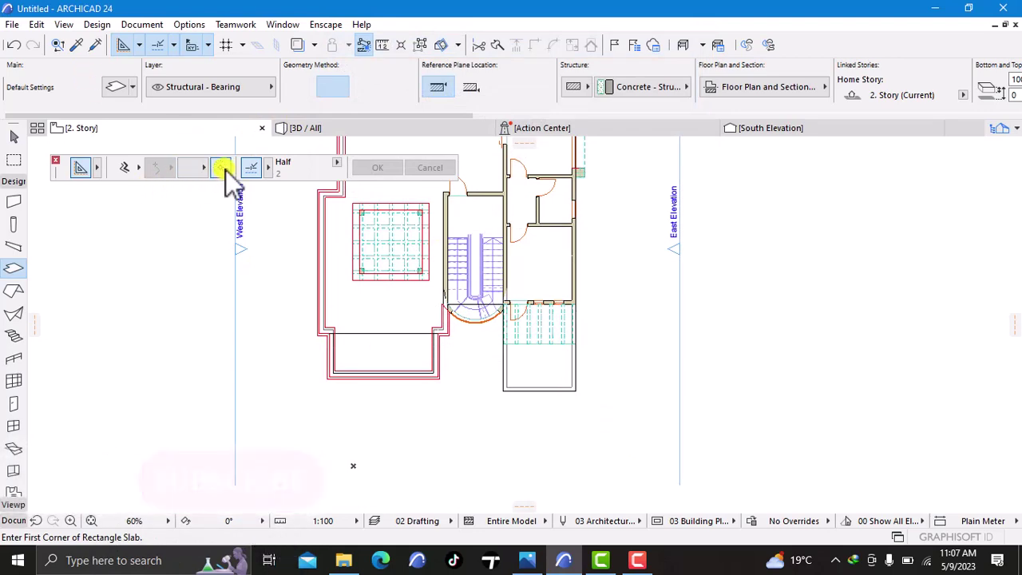
scroll(304, 294, up, 6)
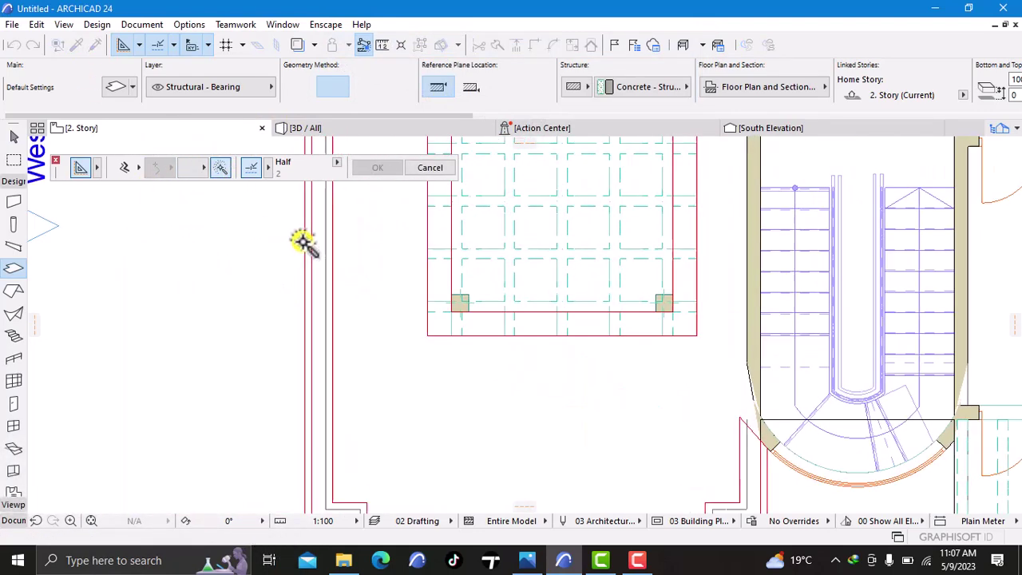
scroll(310, 240, up, 2)
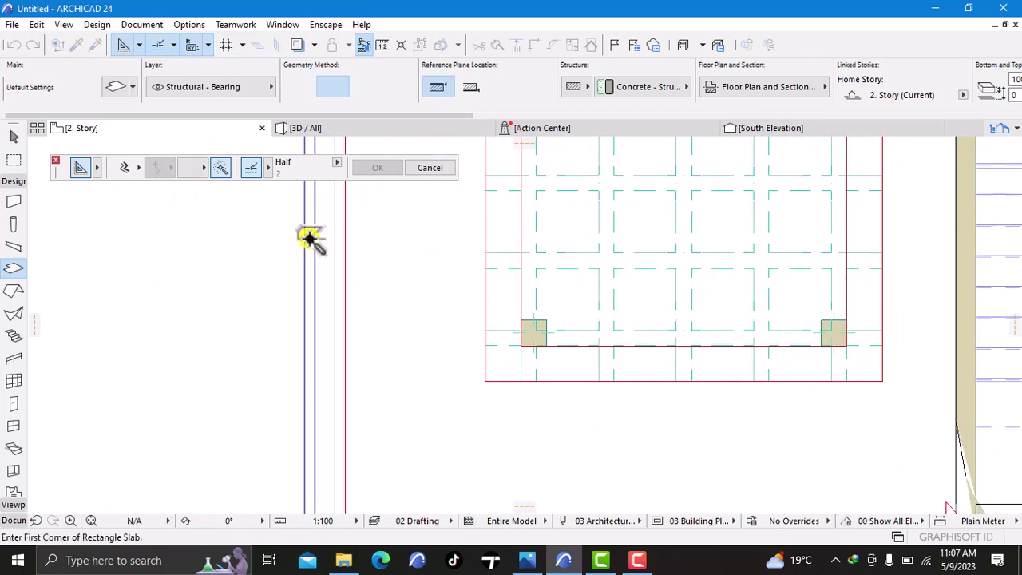
scroll(310, 240, down, 6)
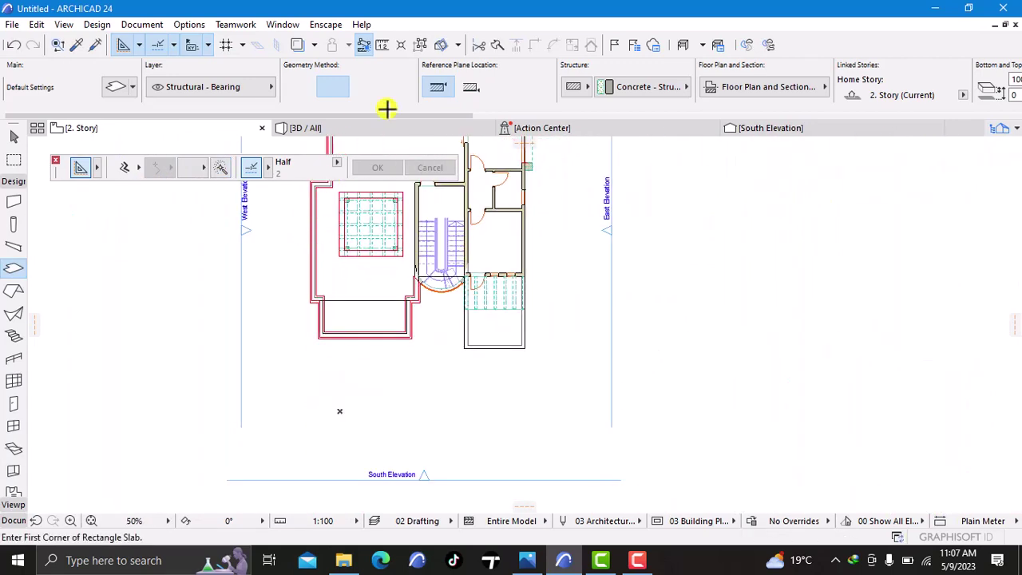
click(369, 129)
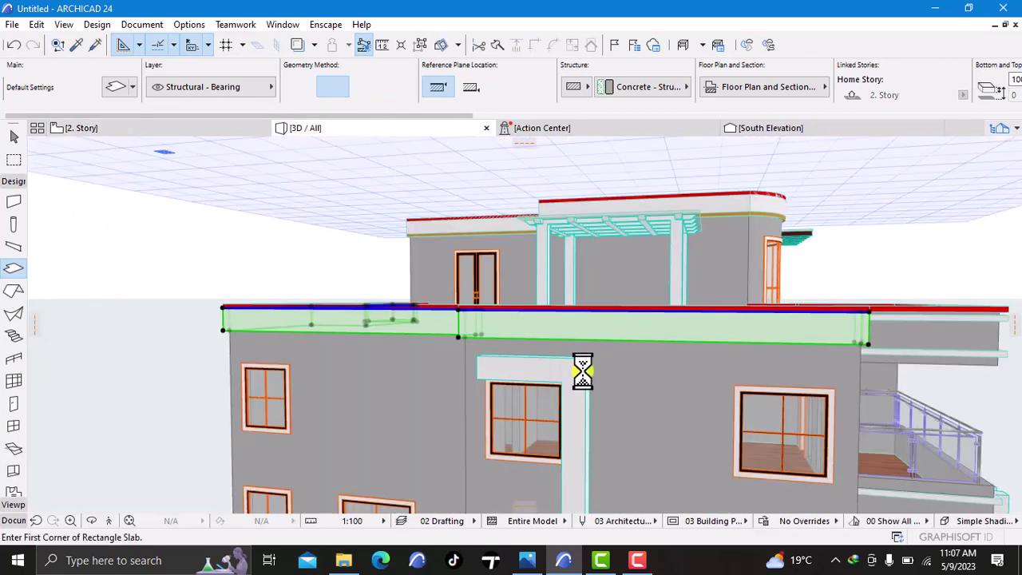
Step: Set the golden ochre trim slab's elevation to project zero to 6100 on the 2. Story parapet
scroll(596, 360, up, 3)
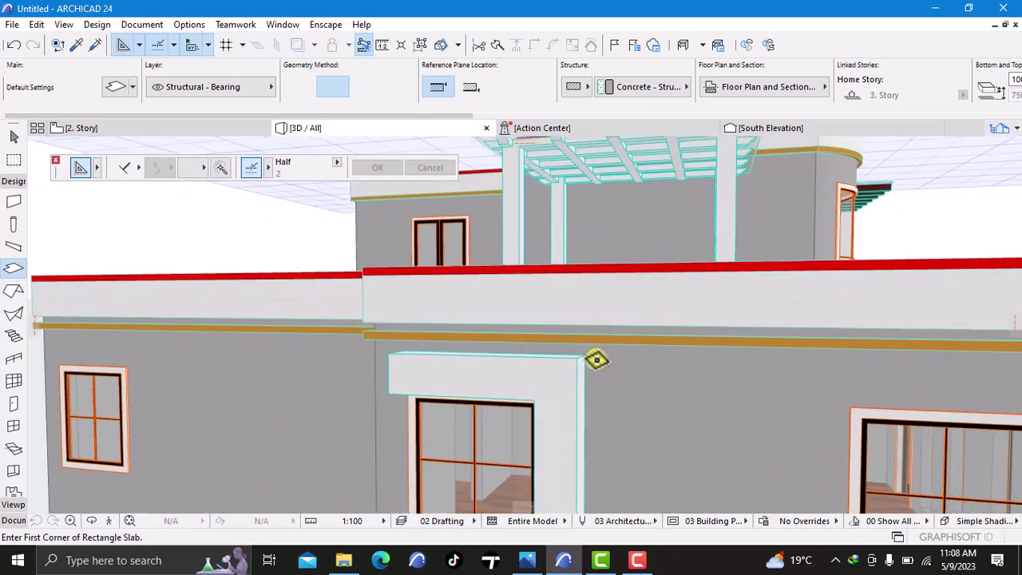
key(shift)
click(599, 334)
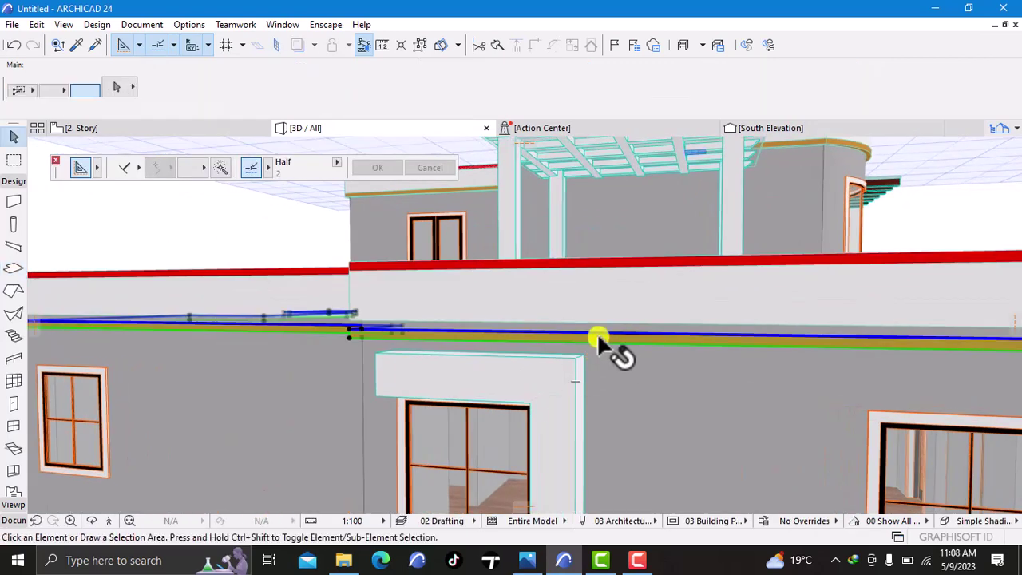
right_click(247, 229)
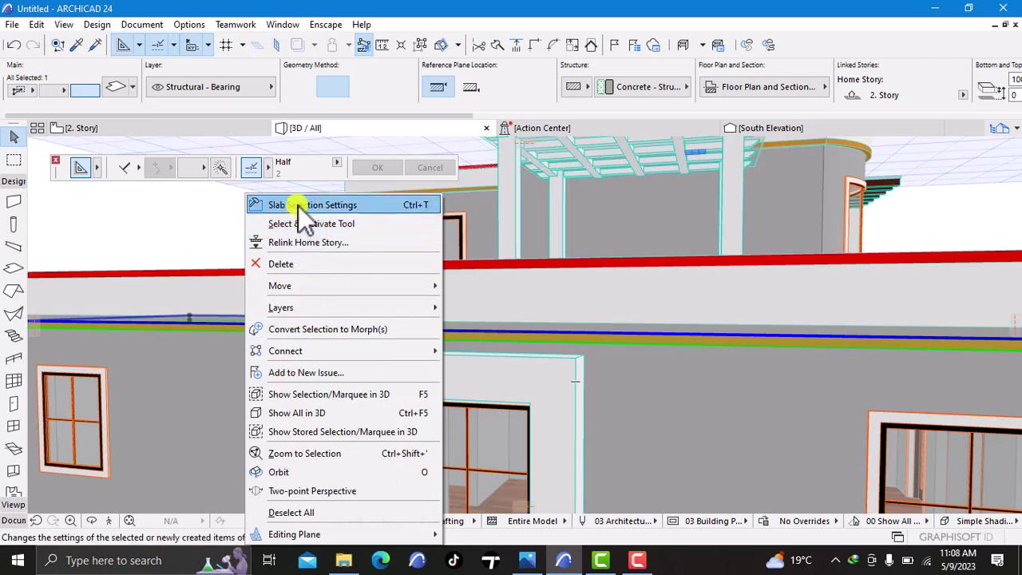
click(298, 206)
click(447, 225)
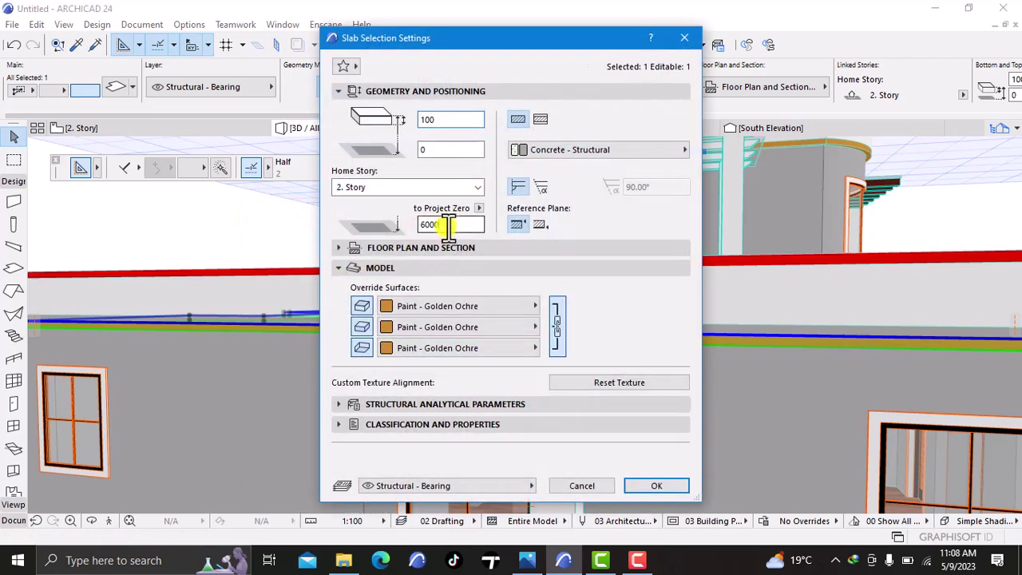
key(BackSpace)
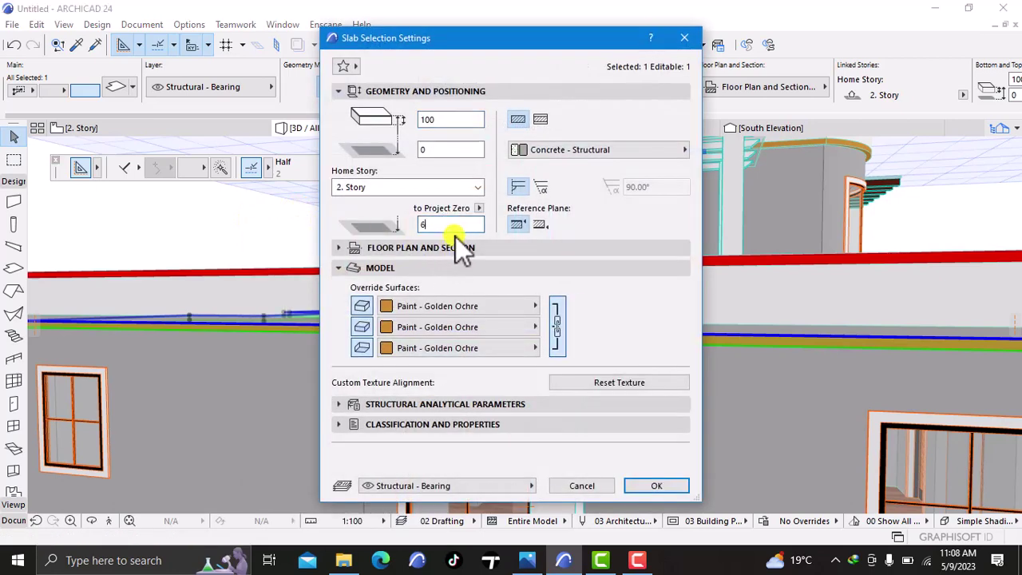
text(100)
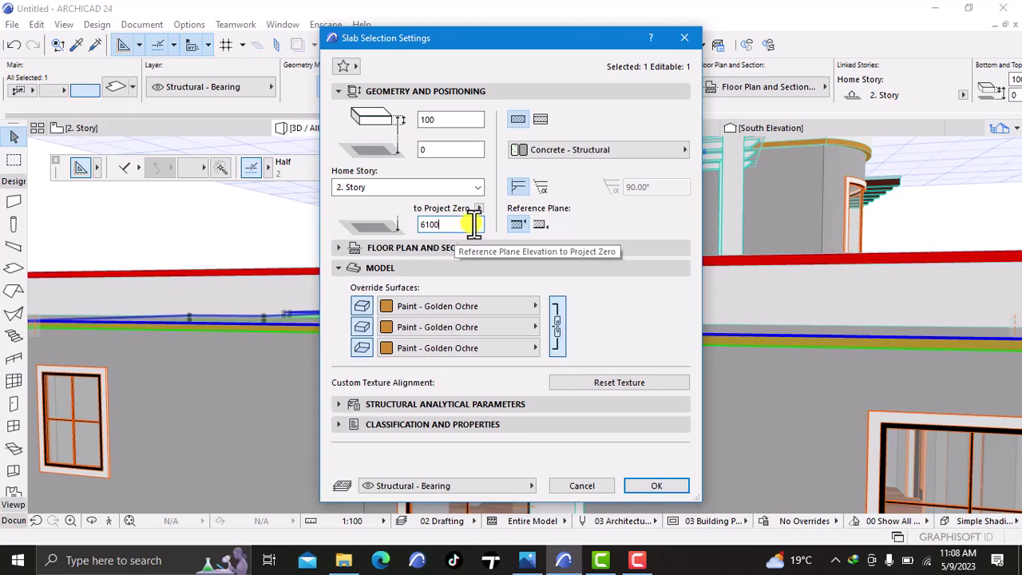
click(650, 487)
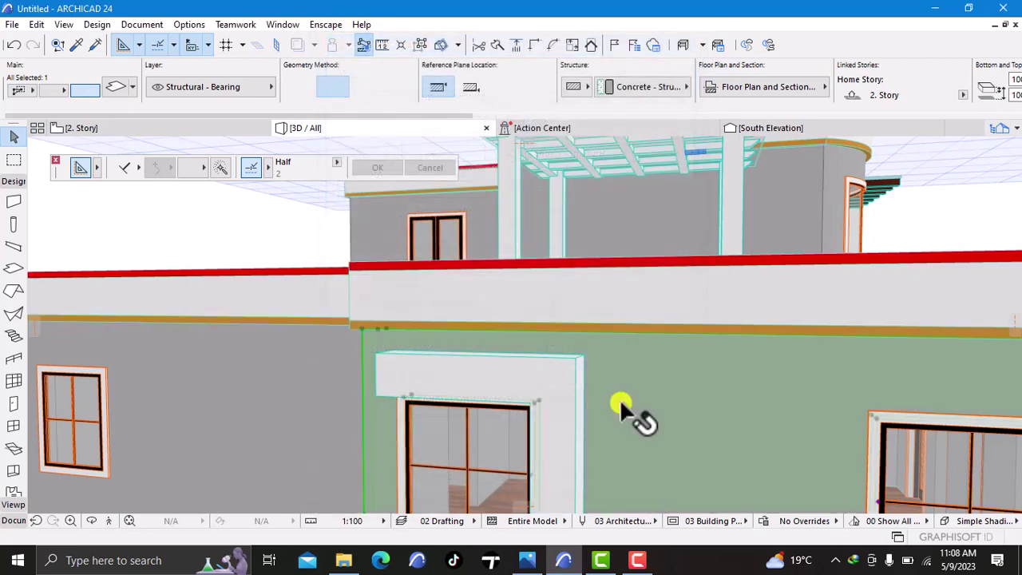
Step: Examine the white band and ochre trim around the upper roof's curved corner for how they meet the parapet cap
scroll(650, 391, down, 2)
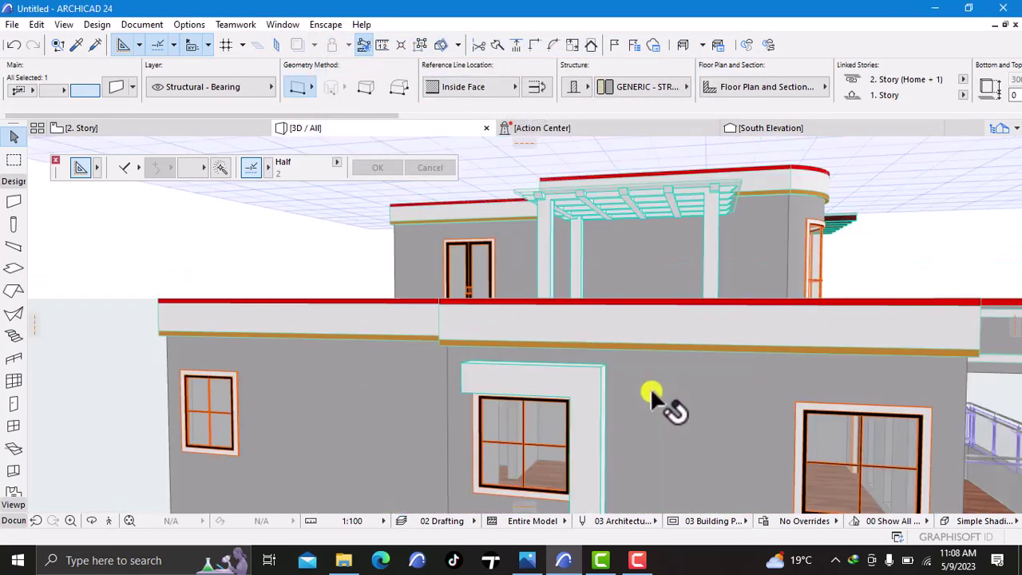
scroll(650, 391, down, 2)
key(Escape)
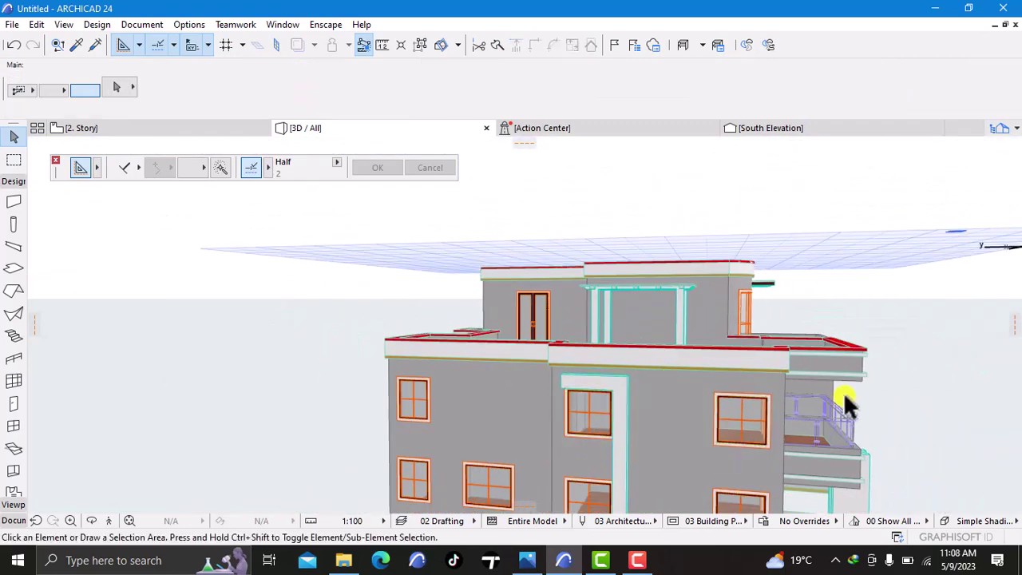
right_click(955, 376)
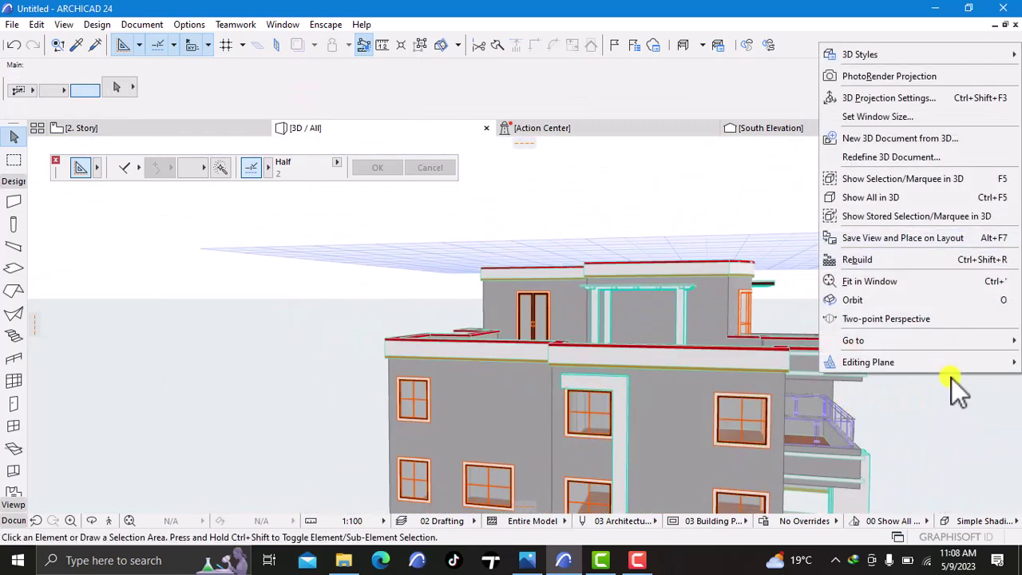
click(853, 301)
drag(1008, 435, 411, 336)
drag(691, 315, 451, 405)
scroll(451, 405, up, 10)
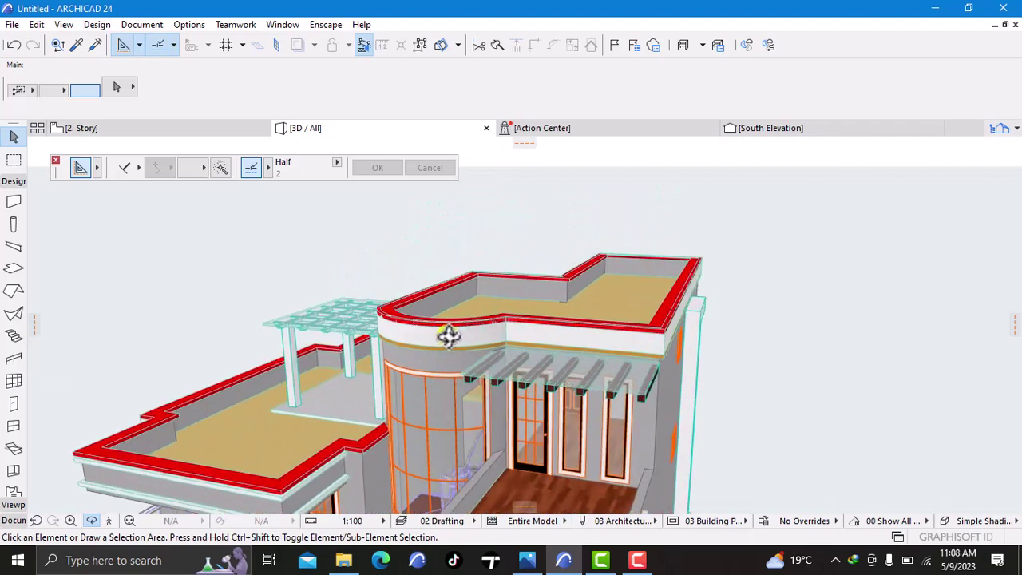
scroll(397, 352, up, 6)
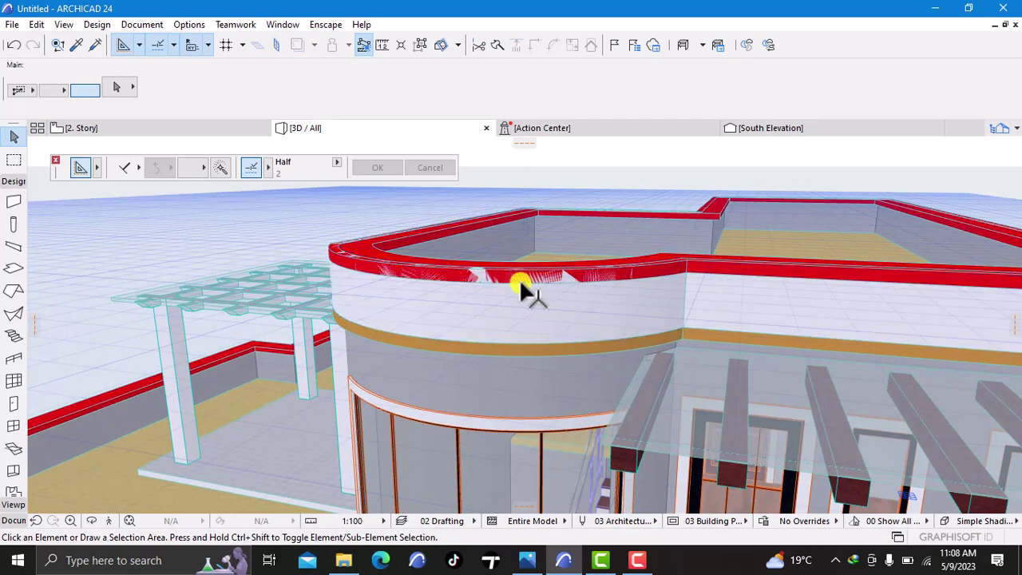
scroll(408, 279, up, 3)
scroll(403, 281, down, 3)
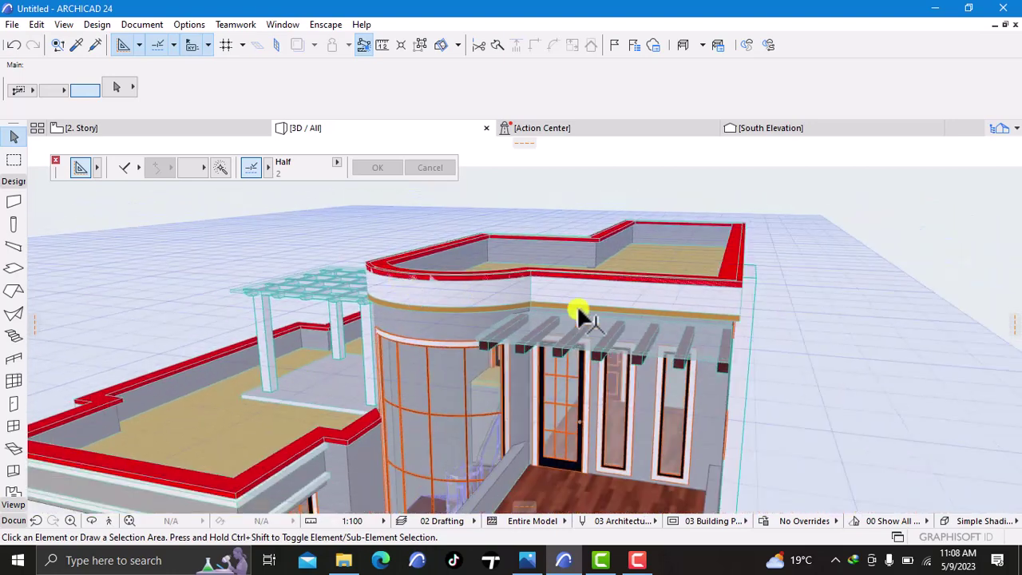
Step: Set the elevation to project zero of both white band slabs around the upper roof to 9650
right_click(893, 294)
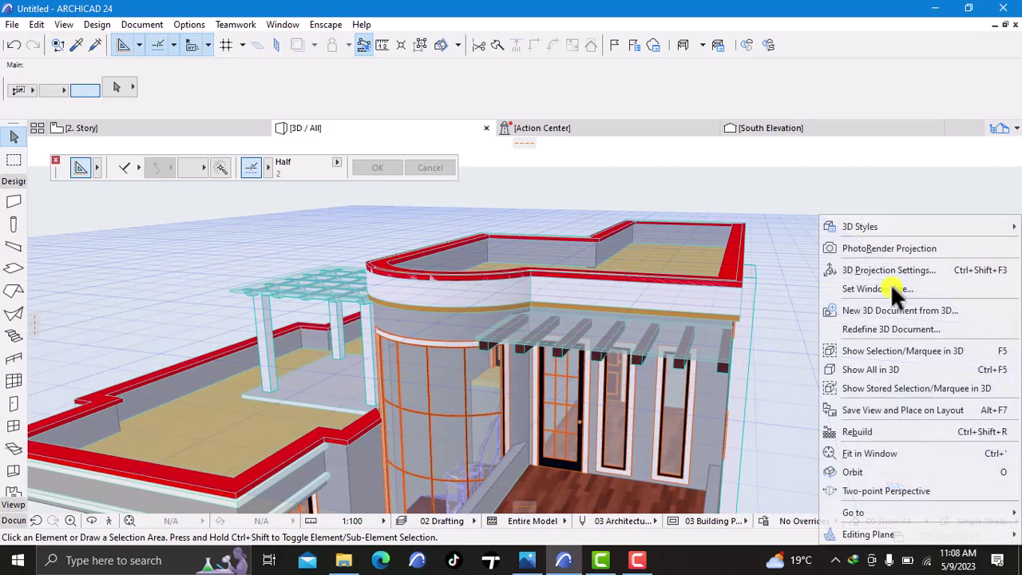
click(845, 473)
drag(876, 341, 753, 338)
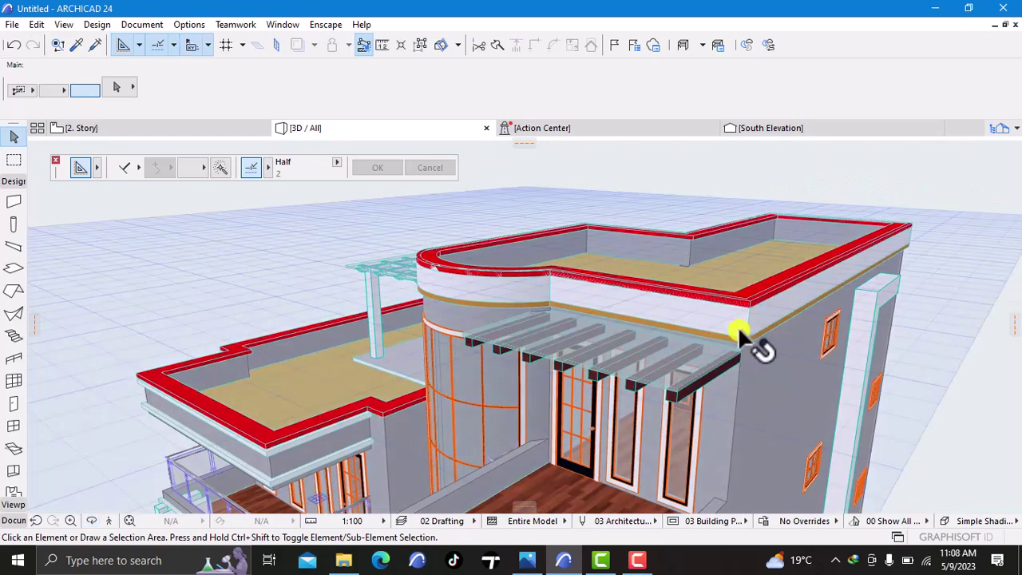
click(764, 308)
shift+click(764, 308)
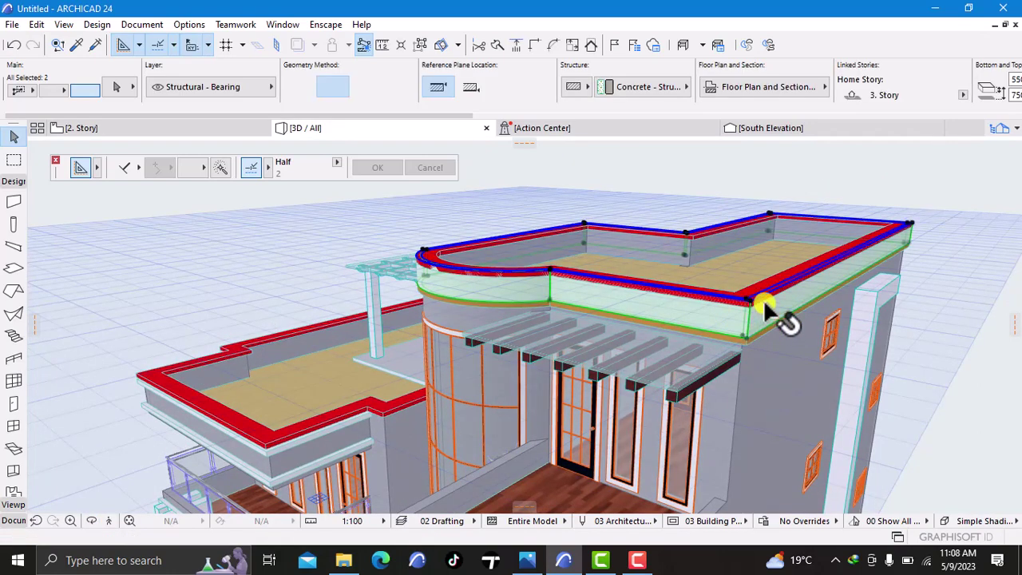
right_click(823, 176)
click(867, 185)
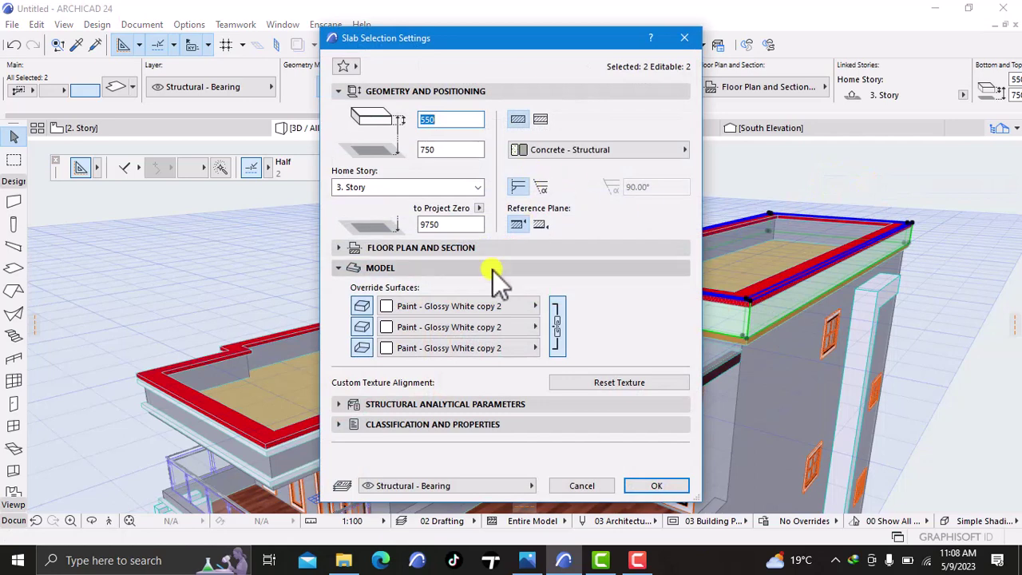
click(457, 224)
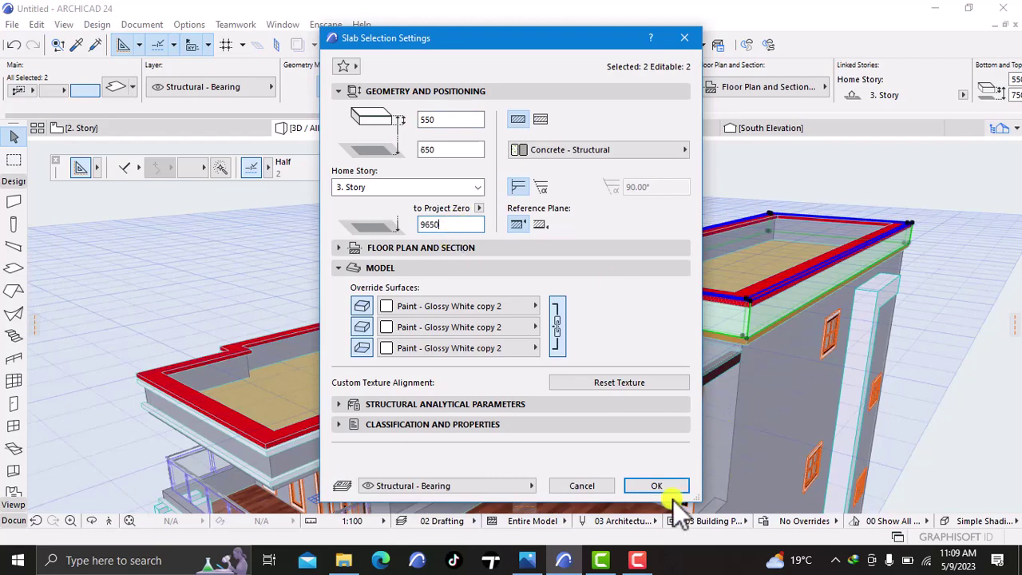
click(653, 485)
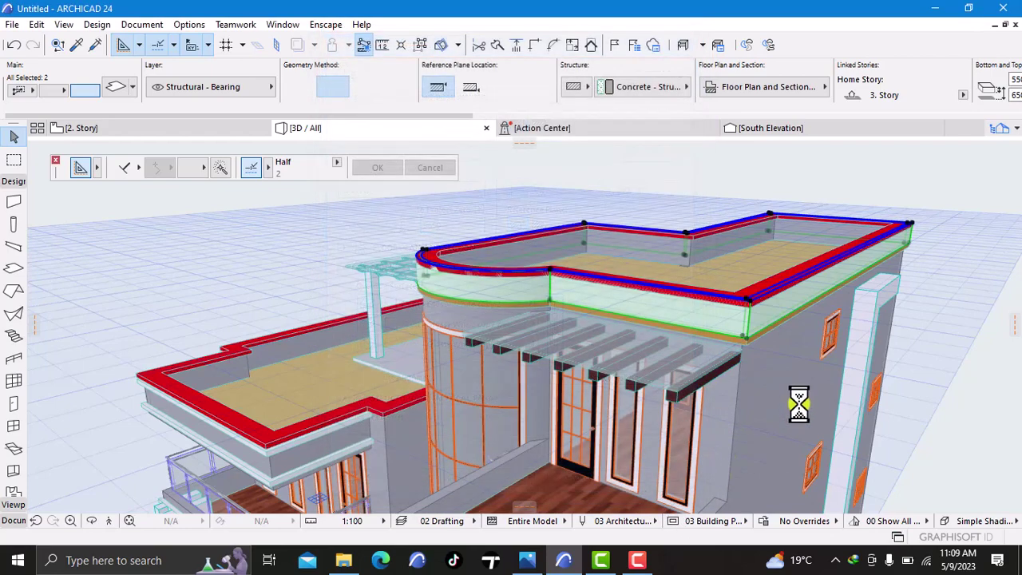
click(982, 413)
scroll(918, 423, down, 2)
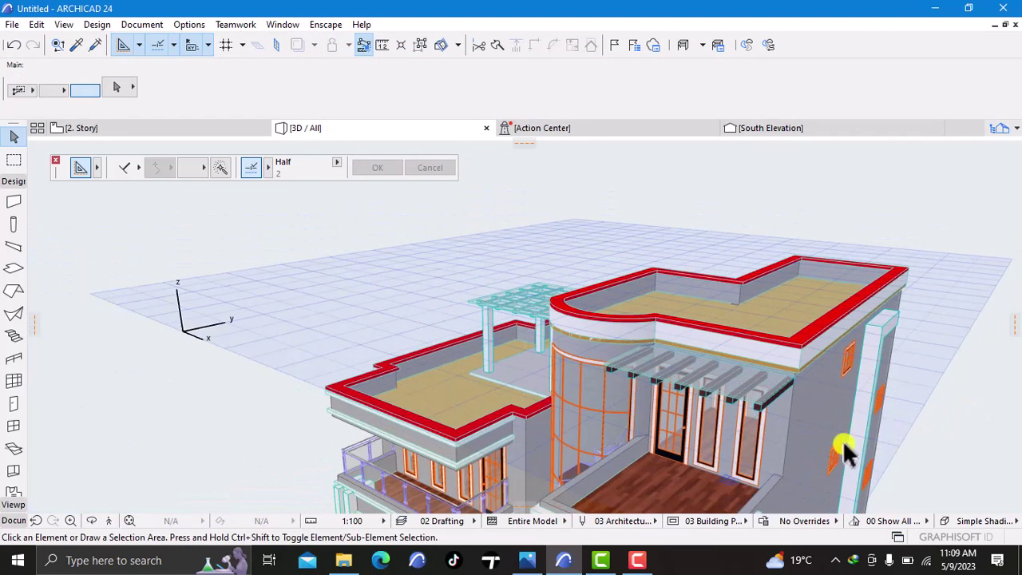
Step: Try an elevation to project zero of 9250 for the golden ochre trim slab around the upper roof's curved corner
right_click(190, 406)
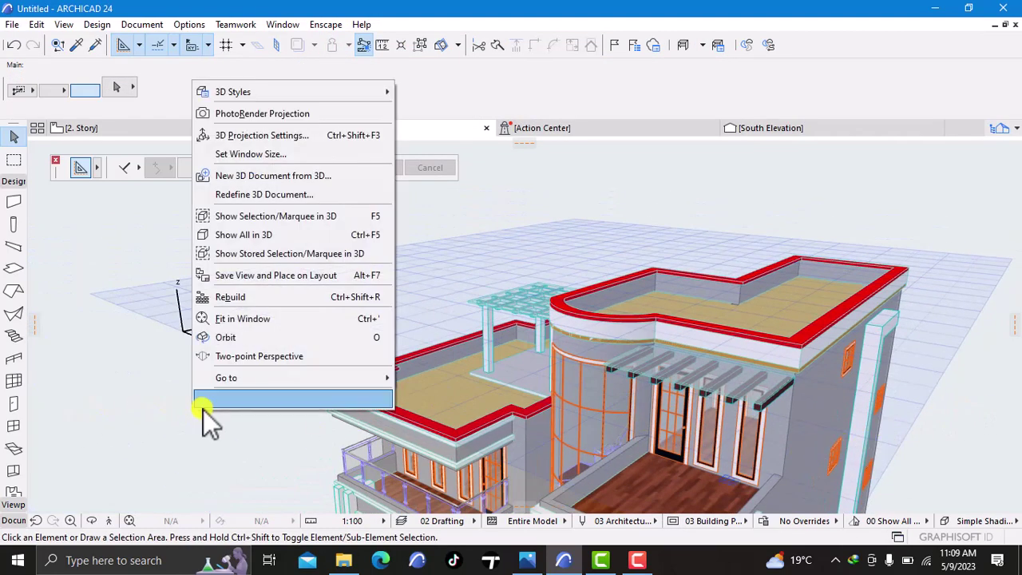
click(251, 344)
drag(191, 429, 685, 290)
middle_drag(684, 290, 400, 374)
scroll(456, 335, up, 6)
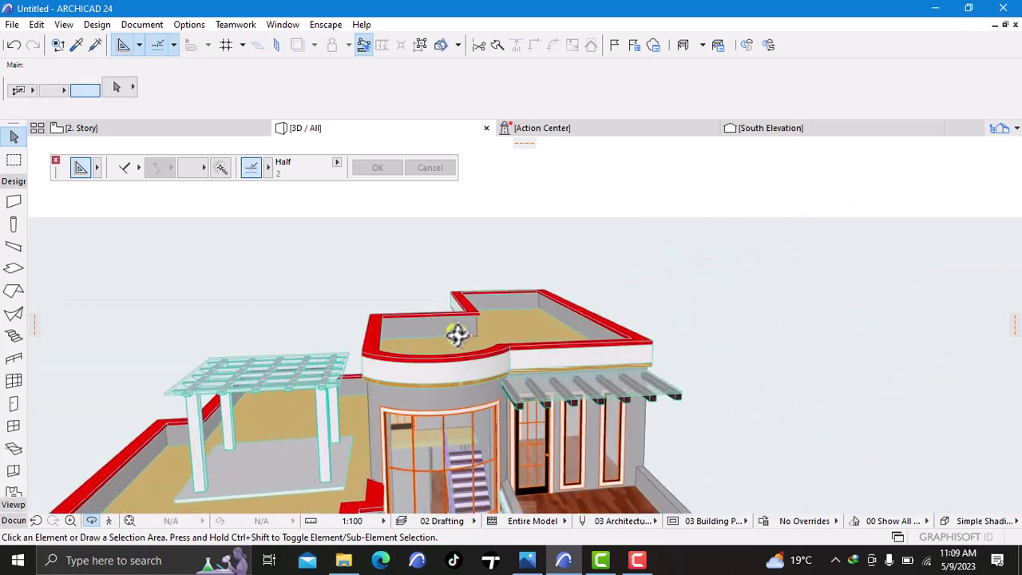
scroll(459, 334, up, 2)
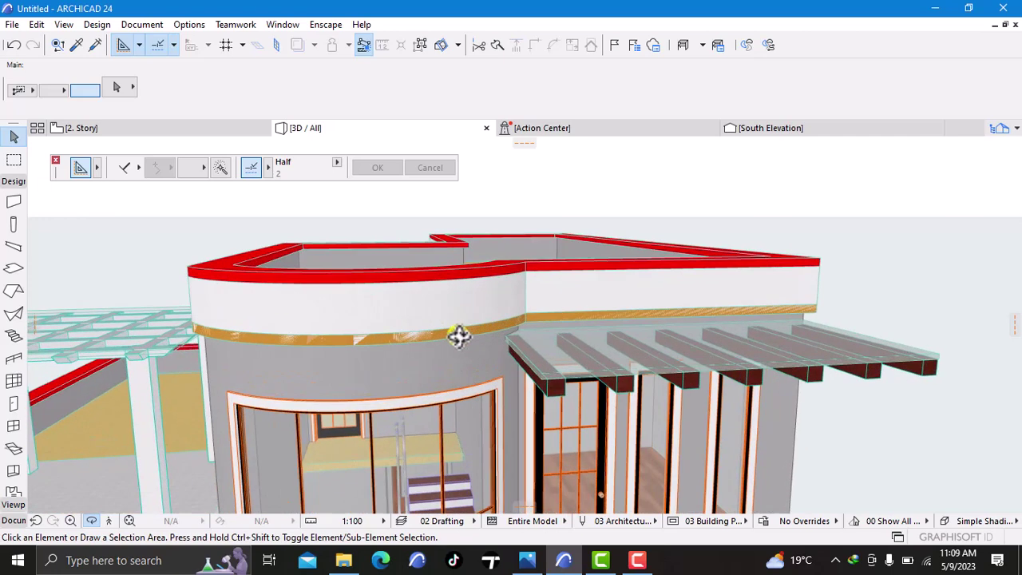
shift+middle_drag(452, 342, 459, 347)
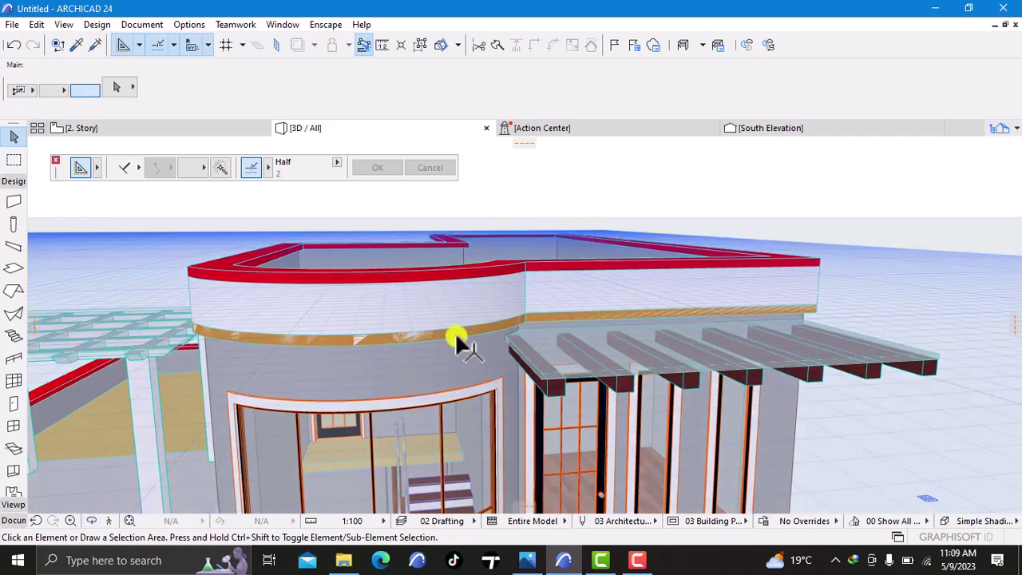
click(459, 339)
right_click(878, 159)
click(888, 167)
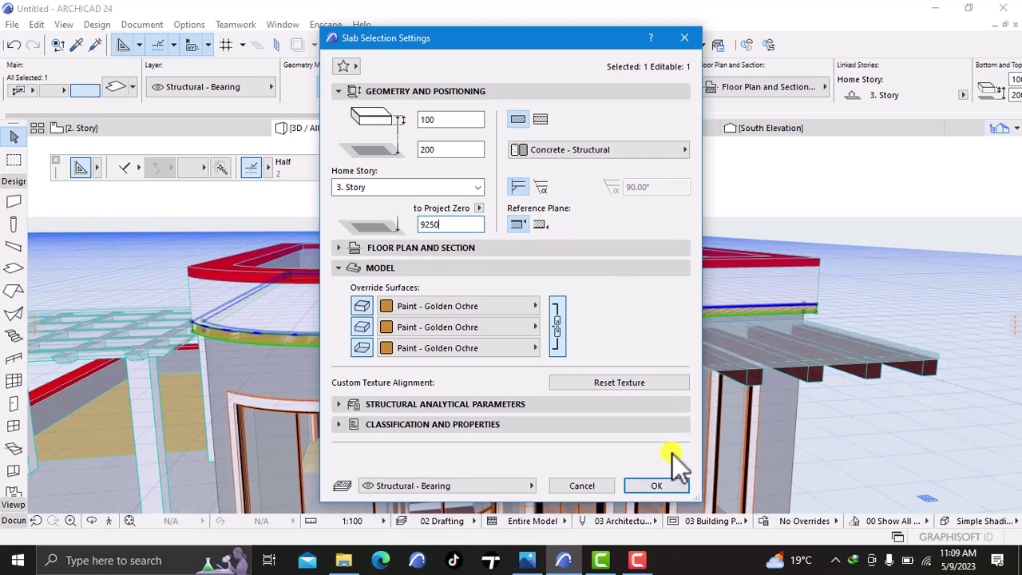
click(656, 486)
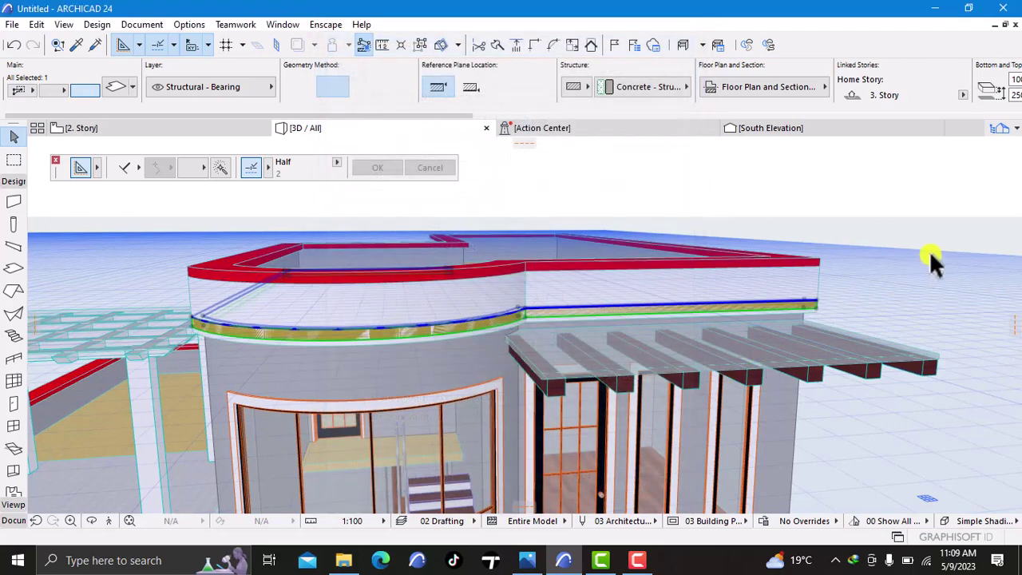
Step: Set the elevation to project zero of the selected golden ochre trim slab on the upper roof to 9100
right_click(877, 186)
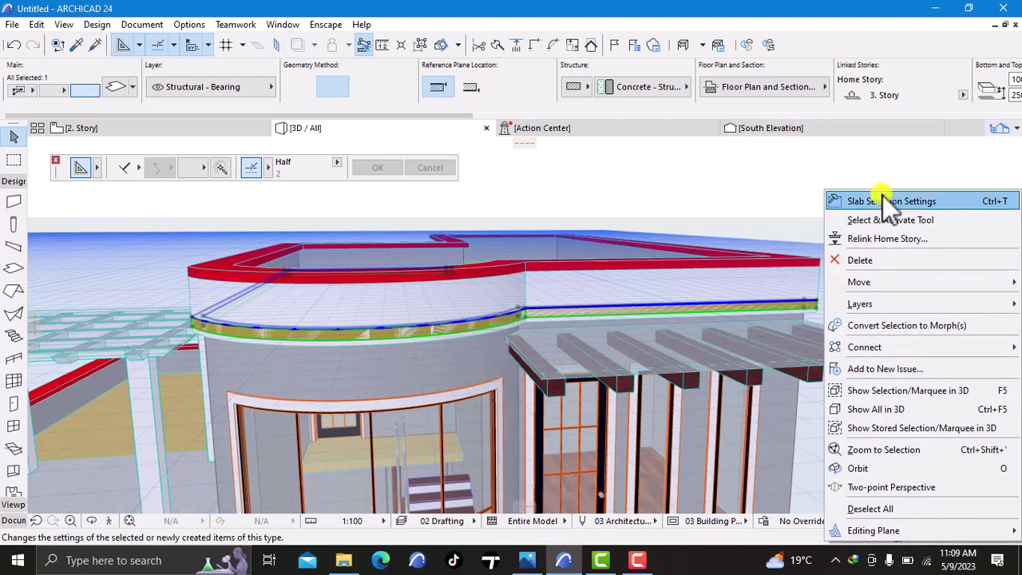
click(883, 195)
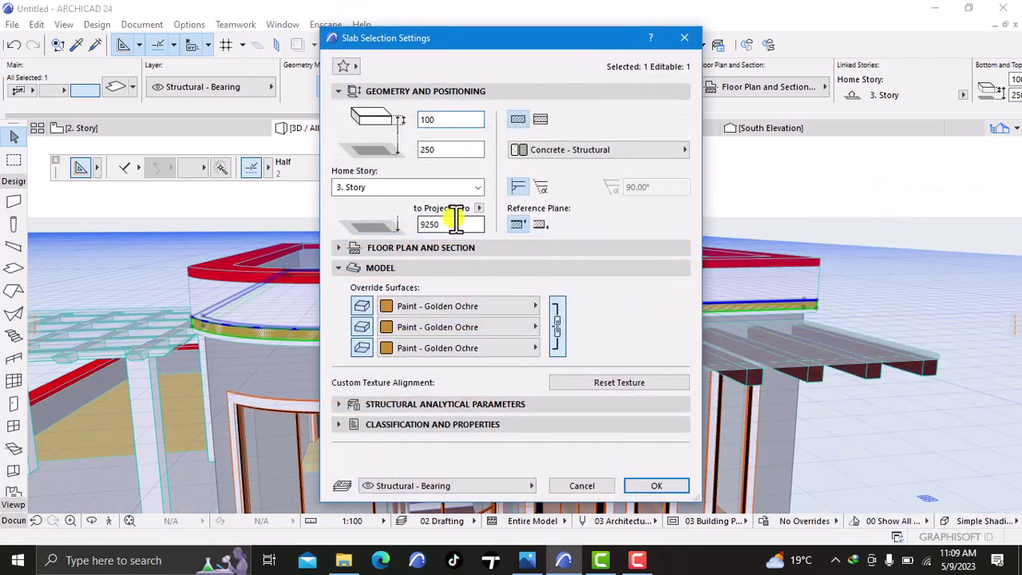
key(BackSpace)
key(BackSpace)
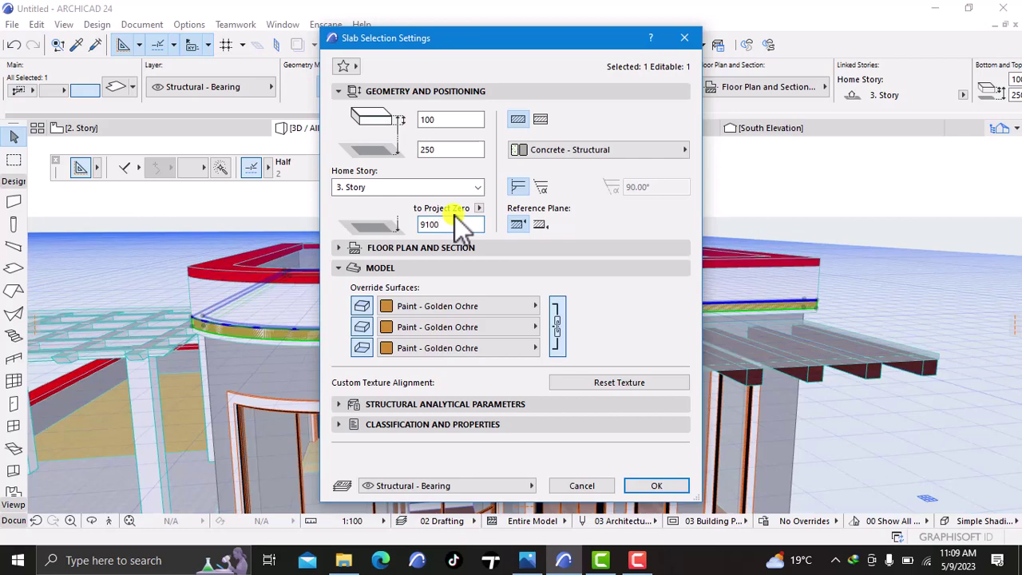
click(659, 486)
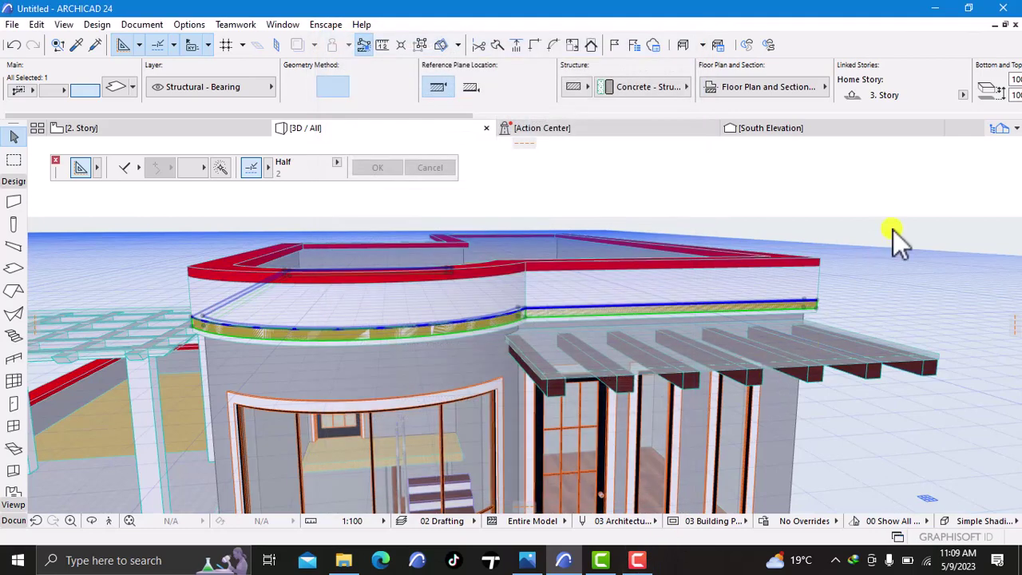
click(923, 248)
Step: Set the elevation to project zero of the golden ochre trim slab along the upper roof's straight side wall to 9100
shift+middle_drag(879, 302, 571, 223)
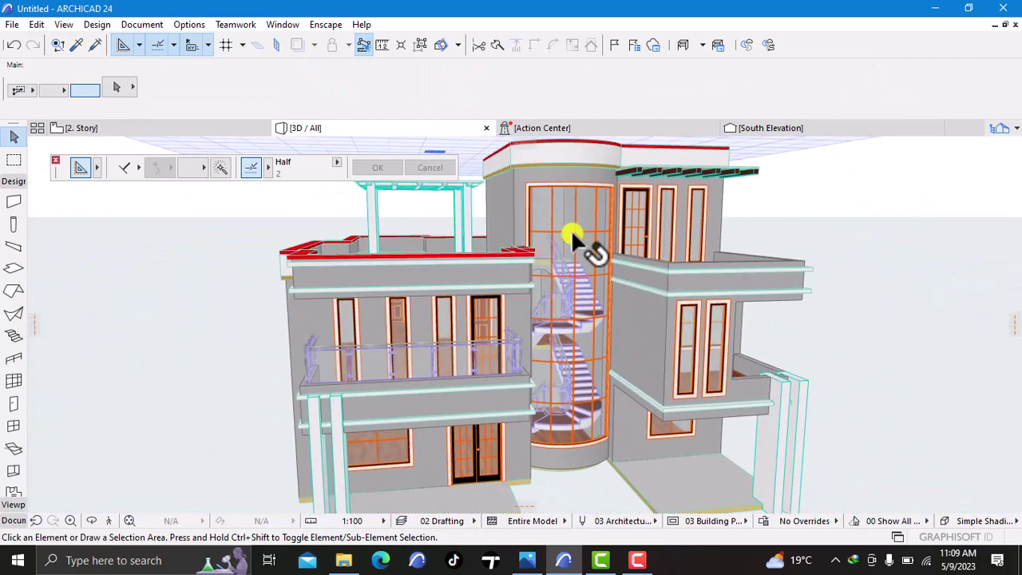
scroll(571, 279, down, 3)
right_click(818, 310)
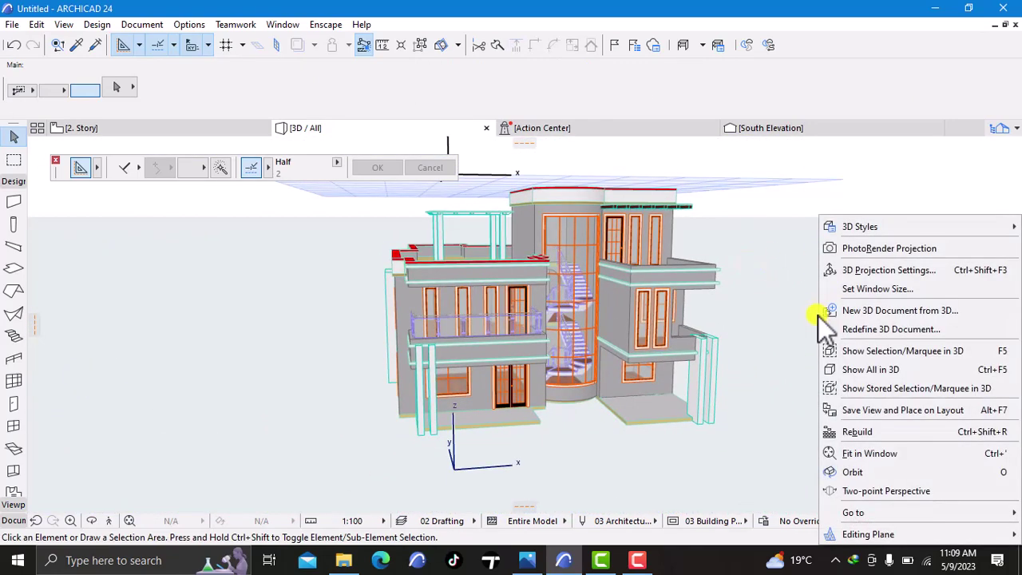
click(862, 472)
drag(821, 389, 413, 381)
middle_drag(753, 280, 556, 334)
scroll(431, 345, up, 3)
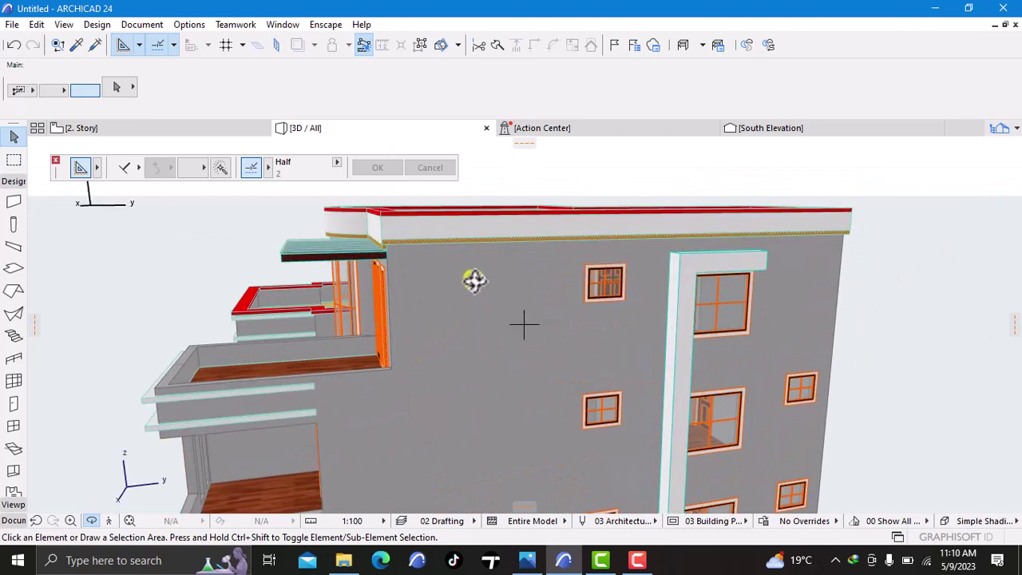
scroll(524, 324, up, 2)
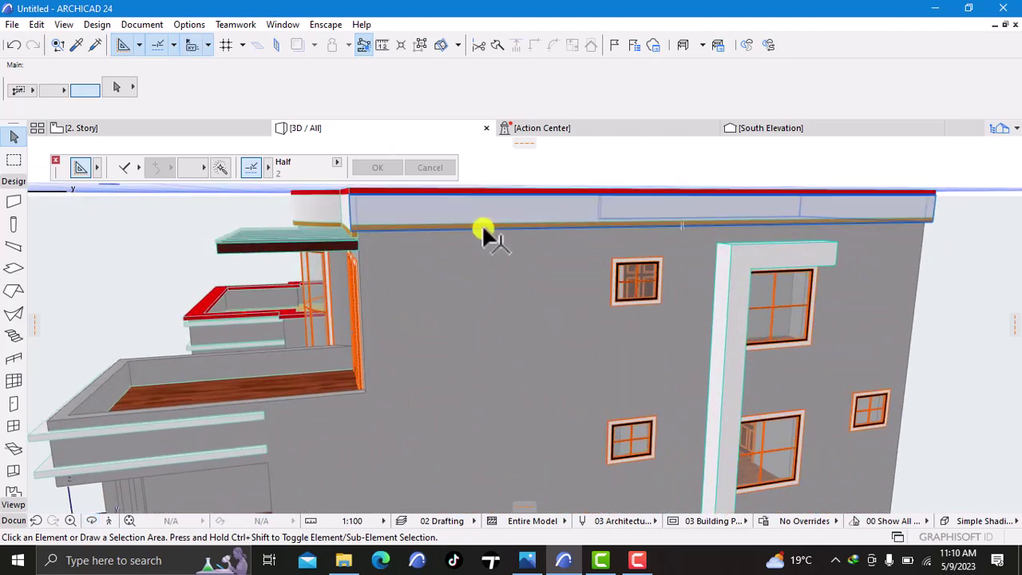
click(358, 228)
right_click(144, 236)
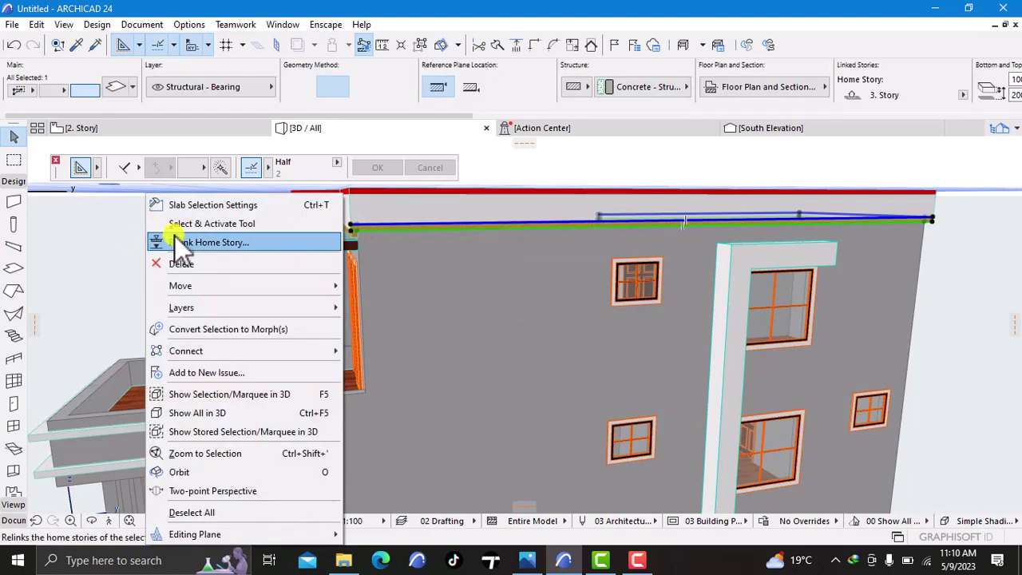
click(235, 206)
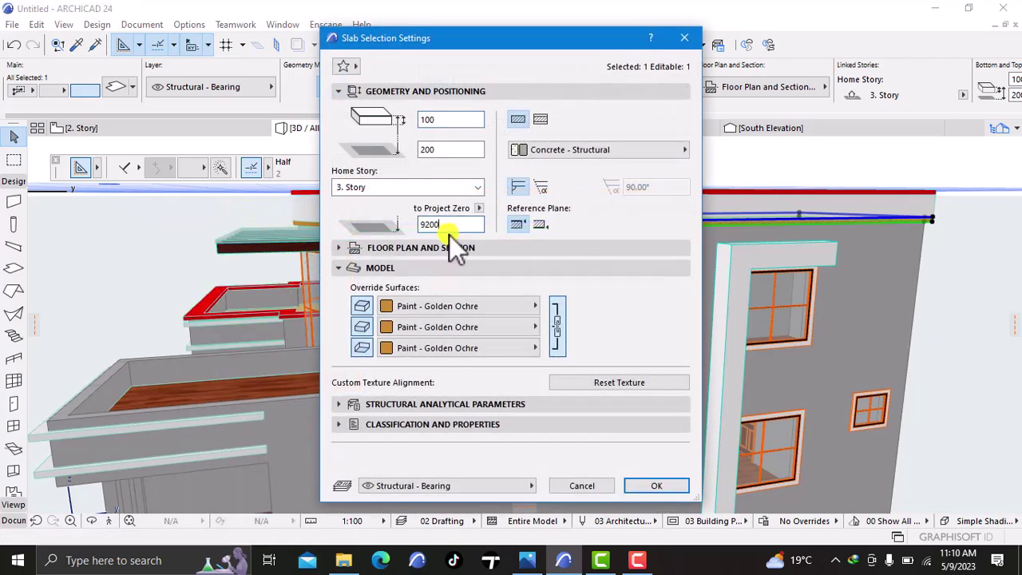
click(429, 228)
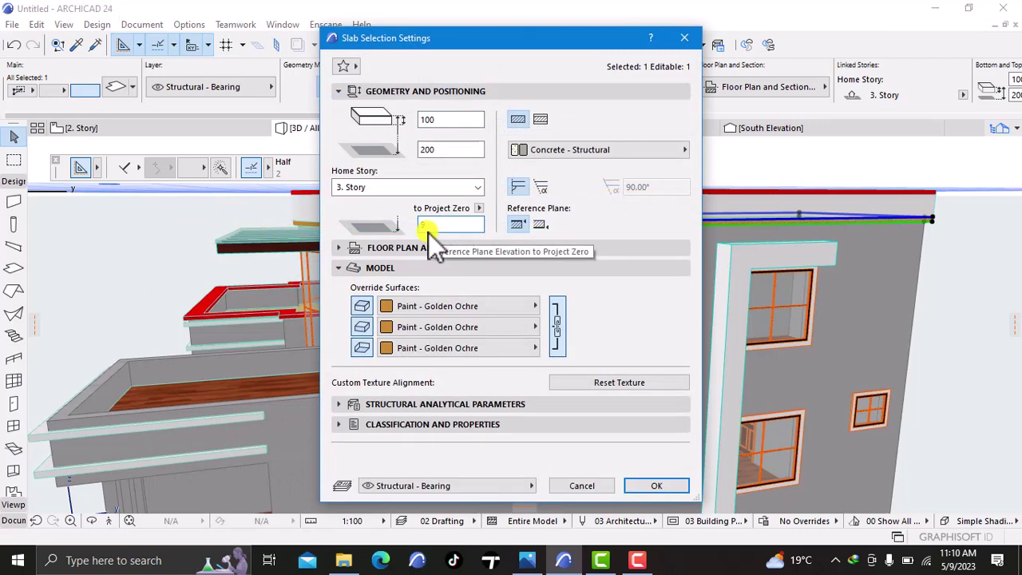
text(9100)
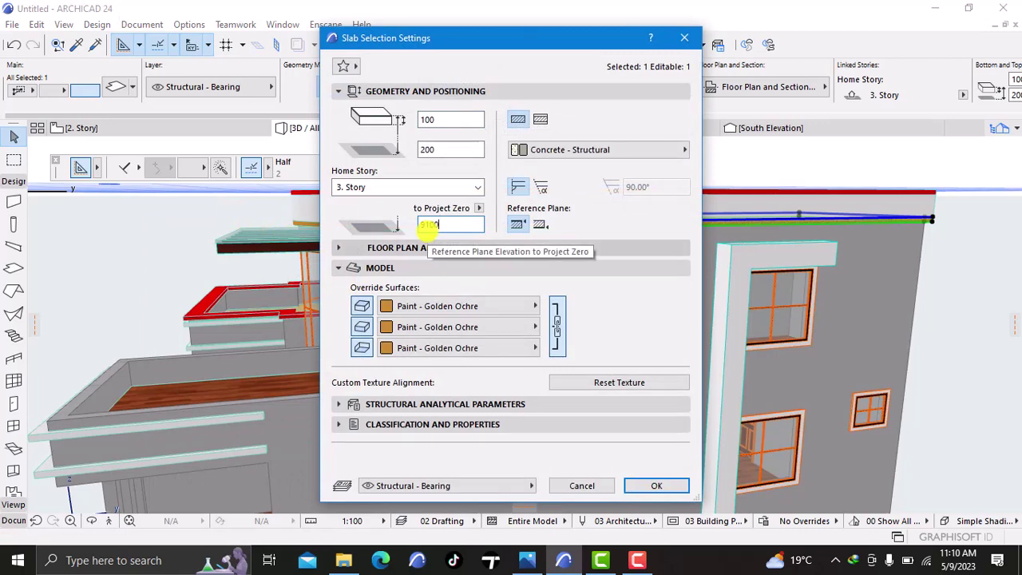
click(655, 486)
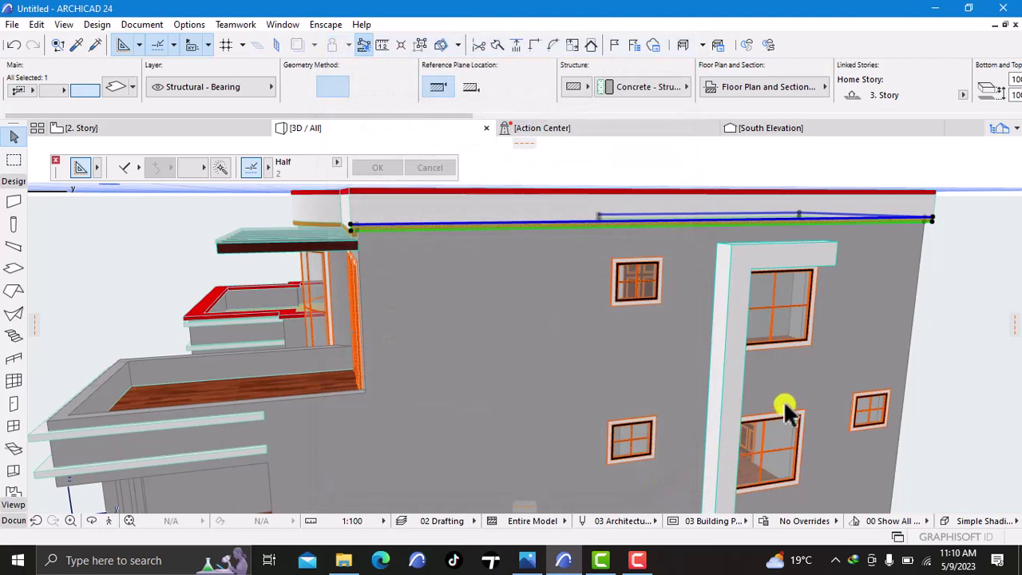
click(126, 283)
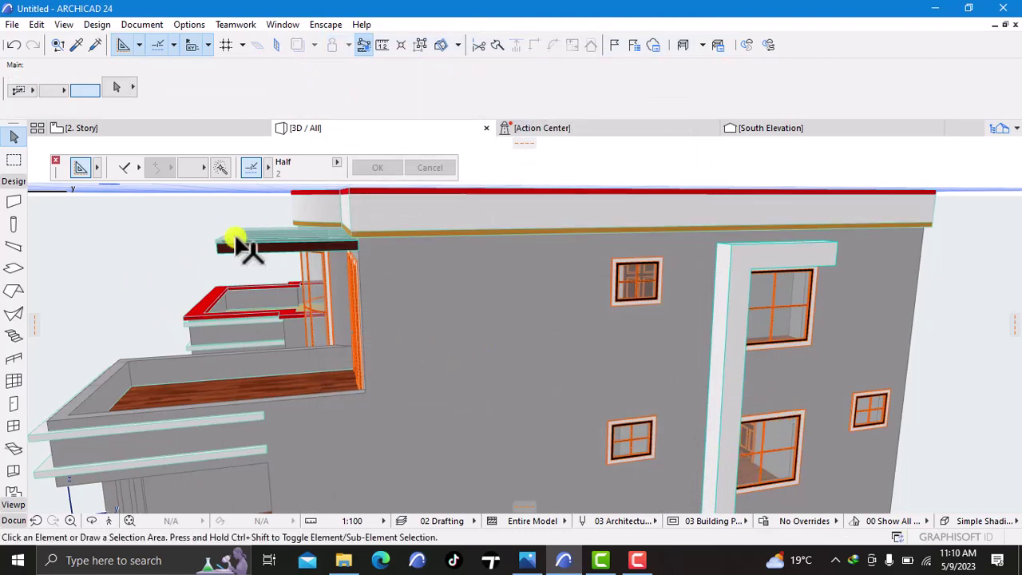
Step: Examine the roof parapet bands and trims, and the railing on the front balcony, from several sides in 3D
click(208, 130)
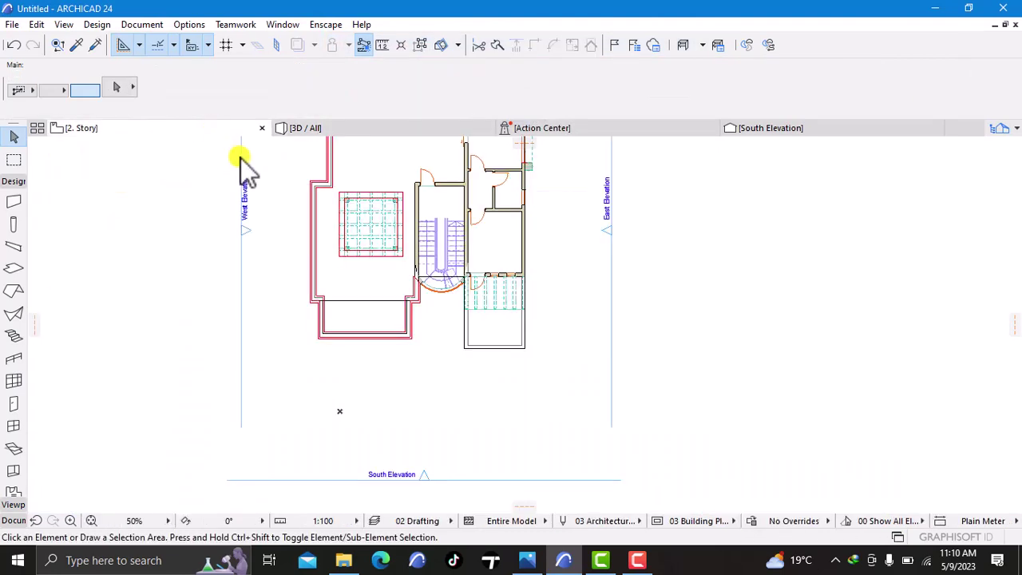
click(313, 130)
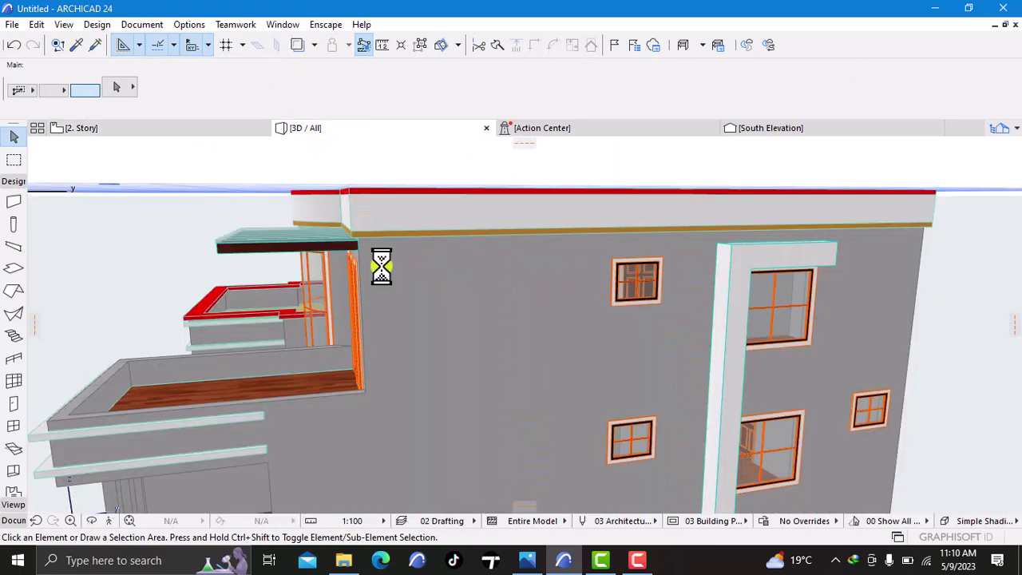
shift+middle_drag(365, 359, 449, 338)
right_click(240, 423)
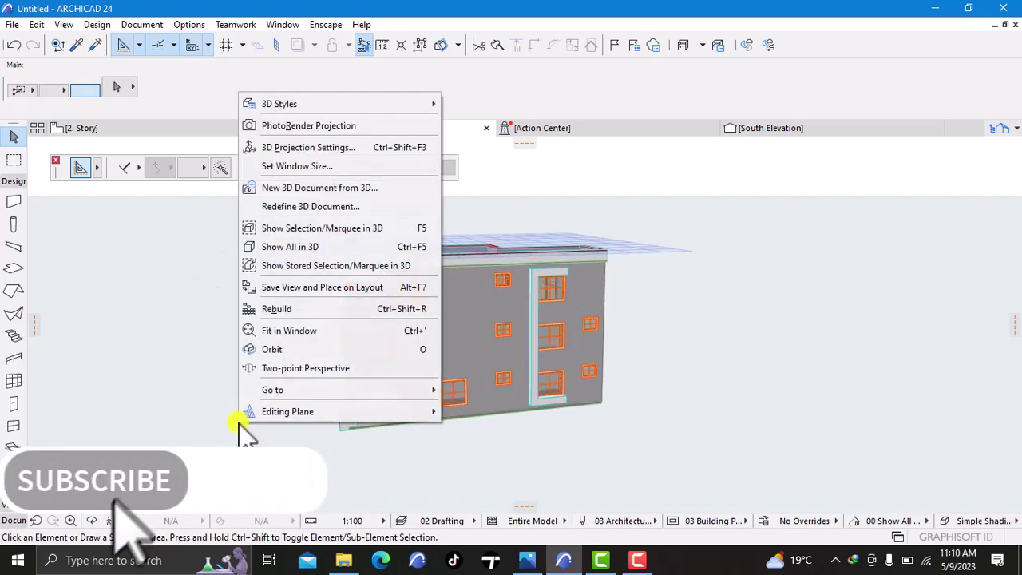
click(279, 352)
drag(240, 372, 516, 389)
scroll(515, 389, up, 6)
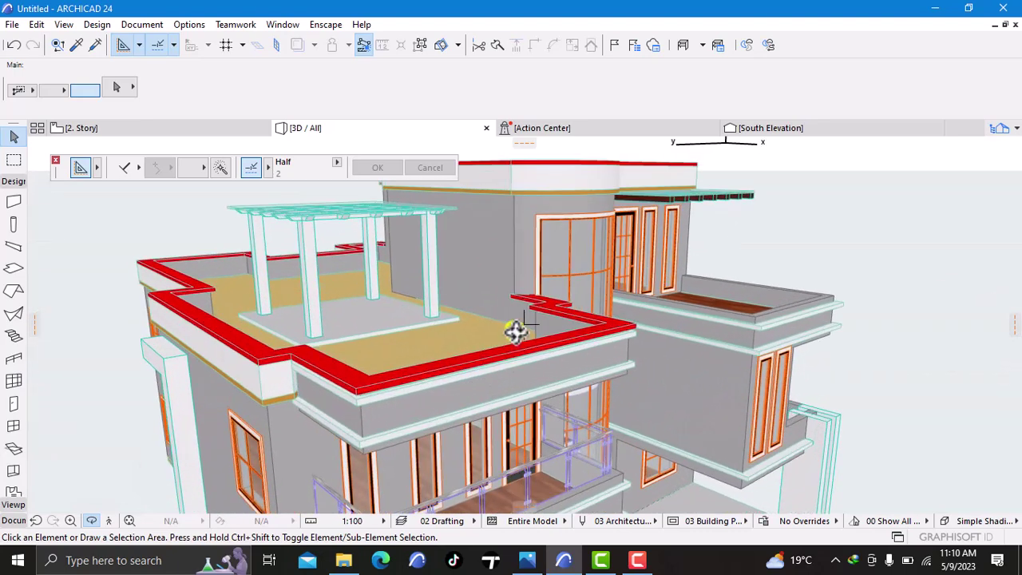
mouse_move(551, 385)
mouse_down()
mouse_move(548, 327)
mouse_move(537, 385)
mouse_up()
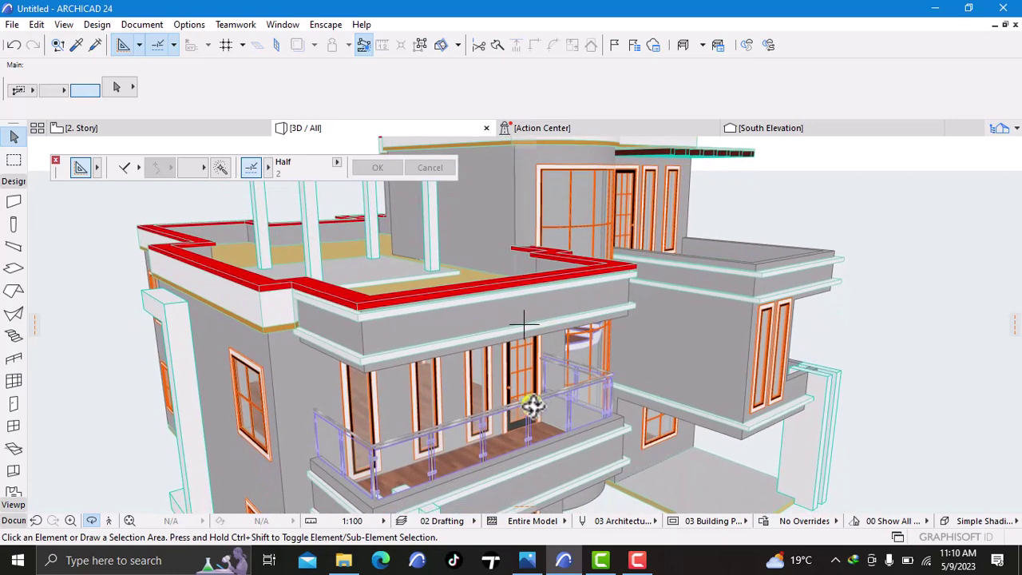
scroll(534, 406, up, 6)
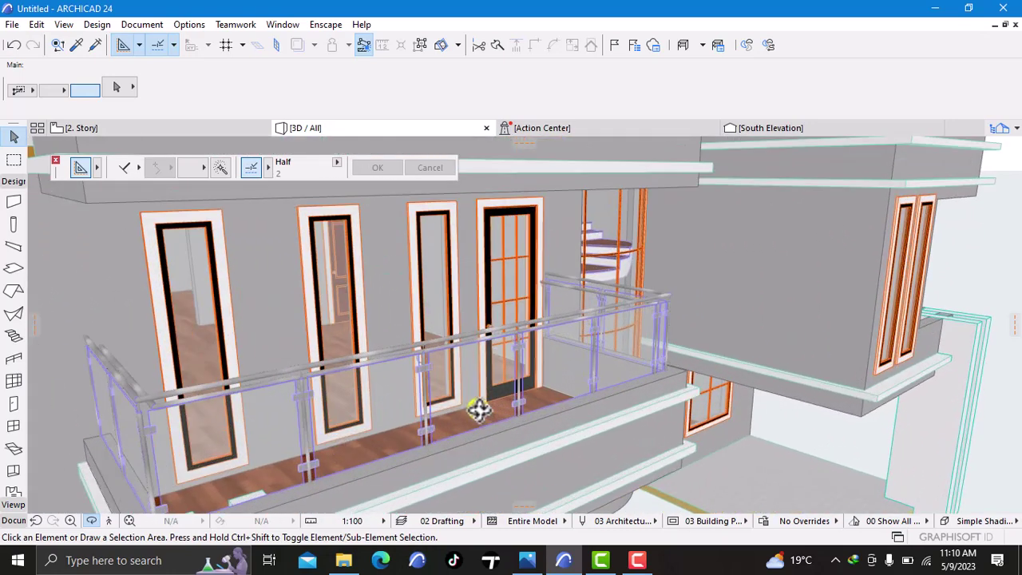
scroll(479, 409, down, 5)
drag(479, 399, 508, 326)
scroll(422, 283, down, 5)
drag(570, 296, 677, 289)
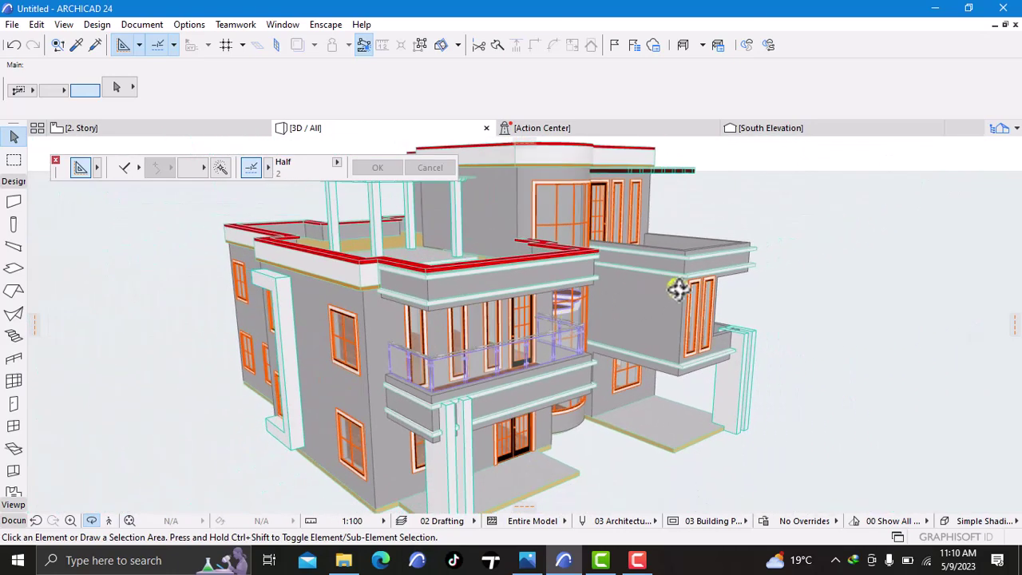
Step: Examine the glazed stair tower and the balconies on both wings to compare which edges have railings
right_click(911, 241)
click(859, 243)
scroll(858, 244, up, 5)
drag(859, 244, 735, 192)
scroll(736, 196, down, 3)
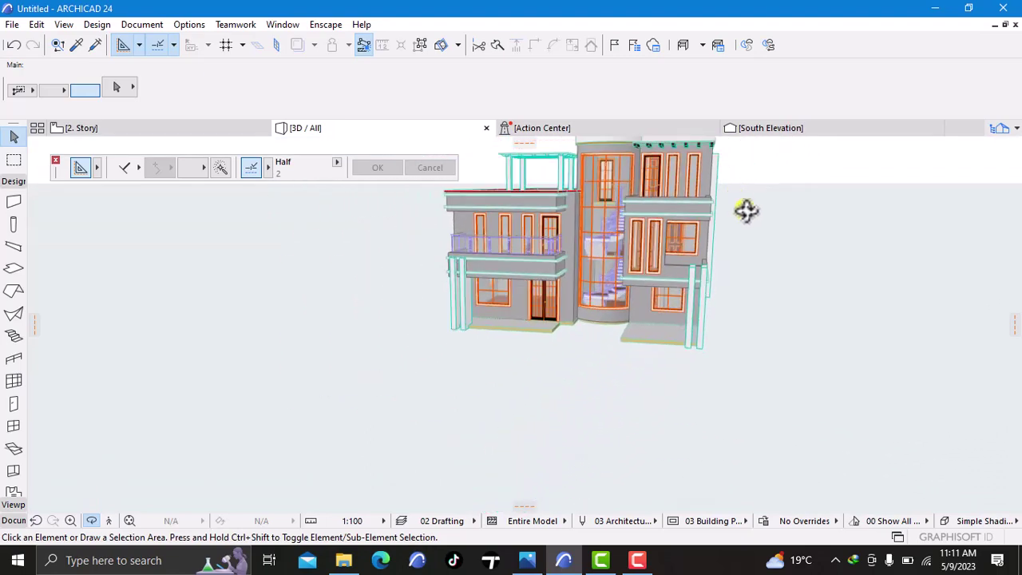
drag(697, 221, 526, 230)
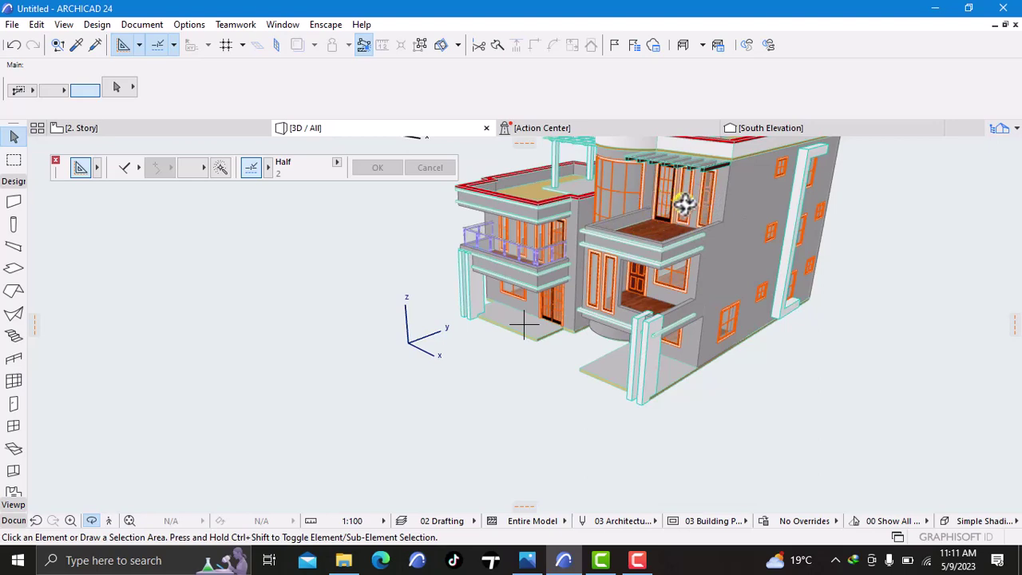
drag(558, 293, 837, 288)
drag(607, 230, 635, 260)
scroll(617, 226, up, 3)
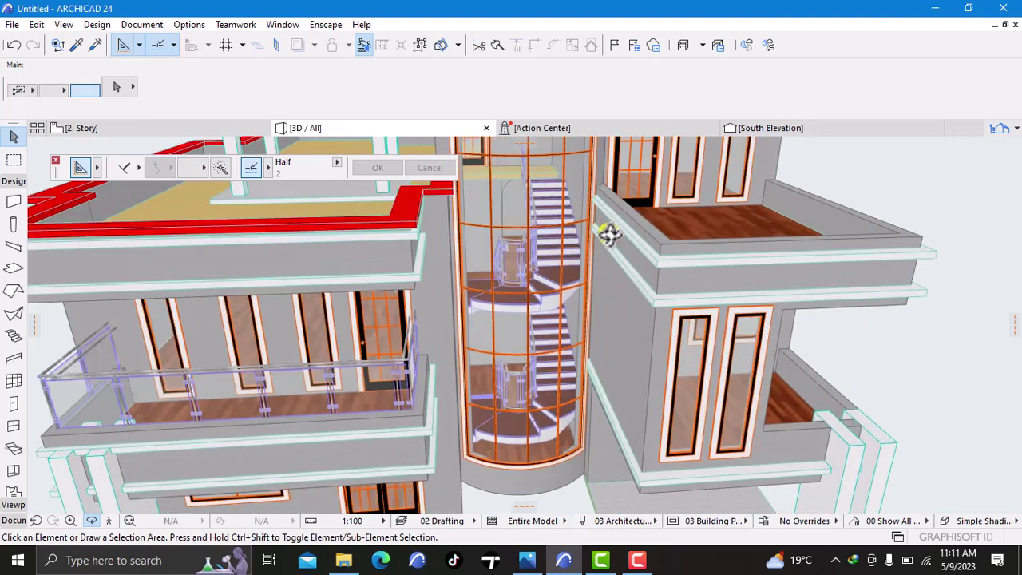
scroll(605, 258, down, 1)
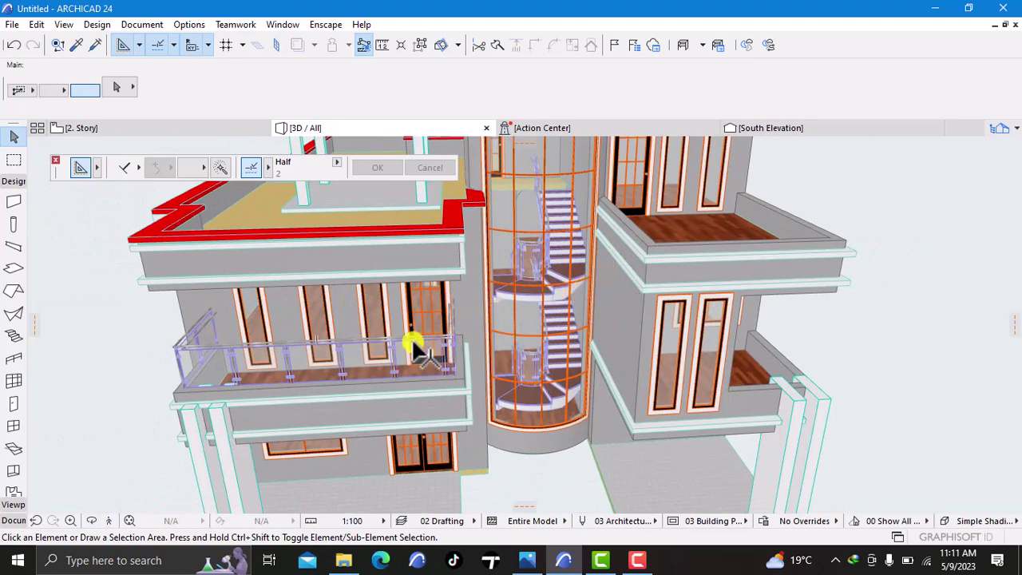
Step: Pick up the settings of the existing front balcony railing and open the 2. Story floor plan at the unrailed balcony
click(446, 361)
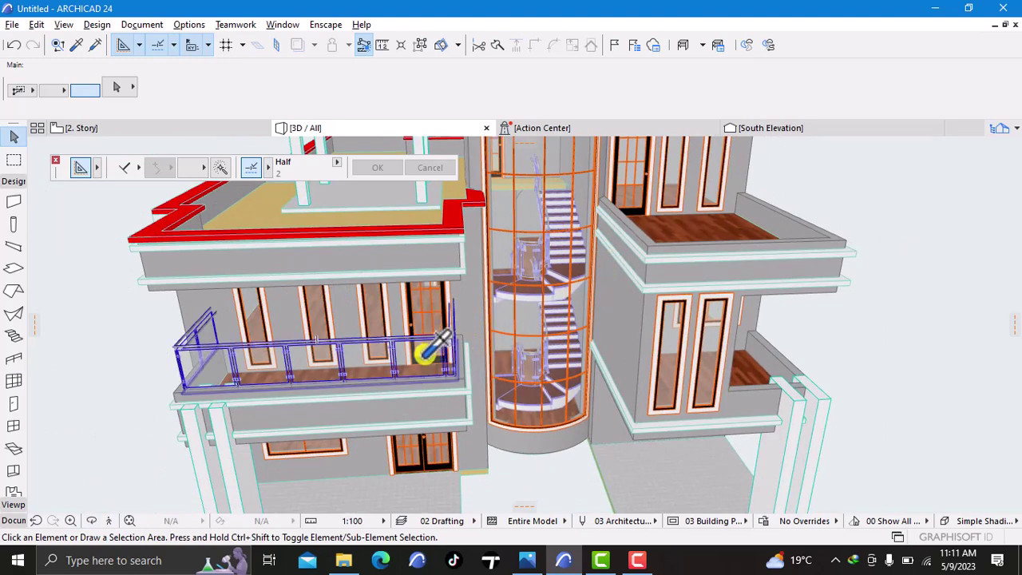
alt+click(425, 355)
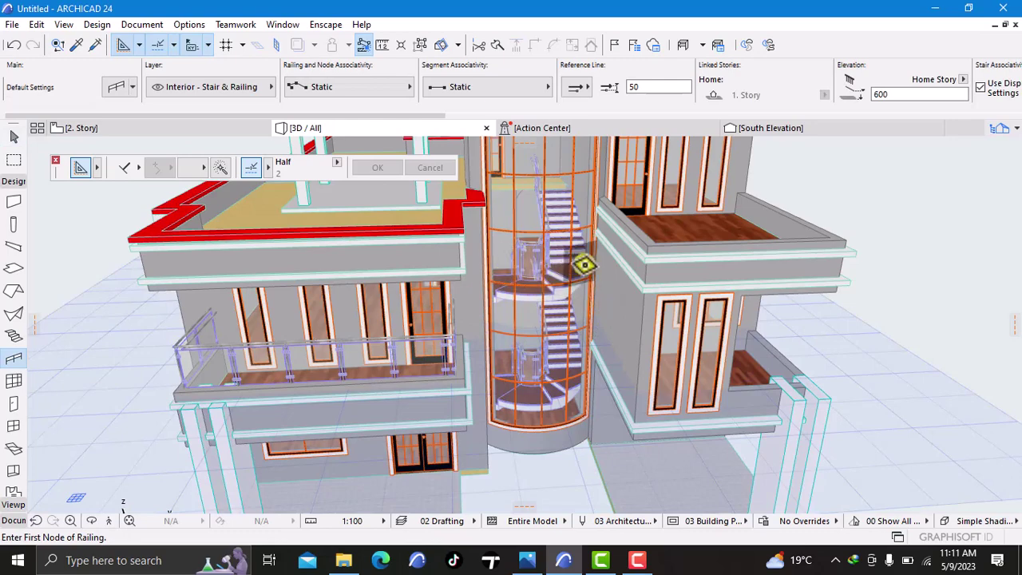
scroll(582, 276, down, 3)
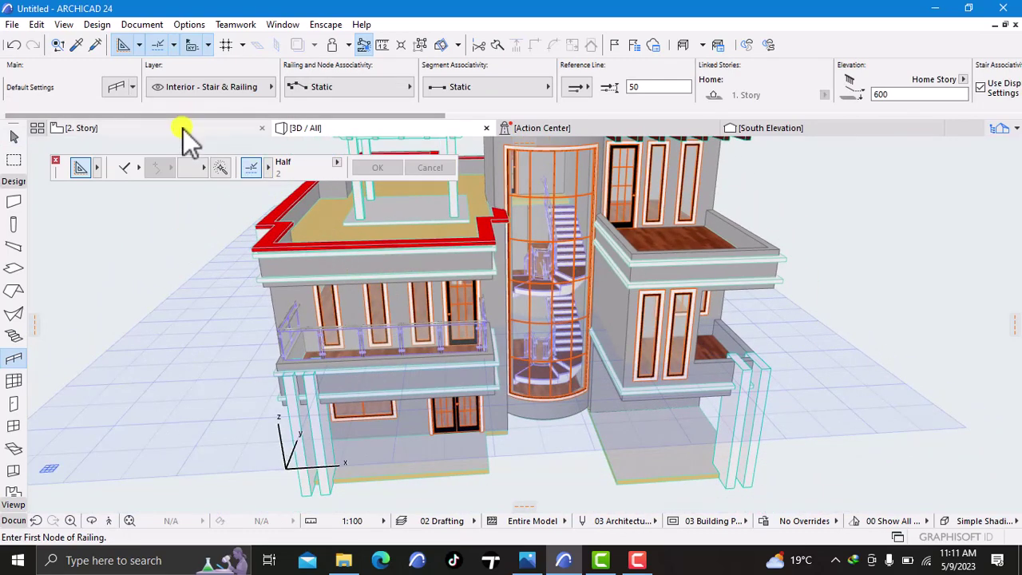
click(183, 129)
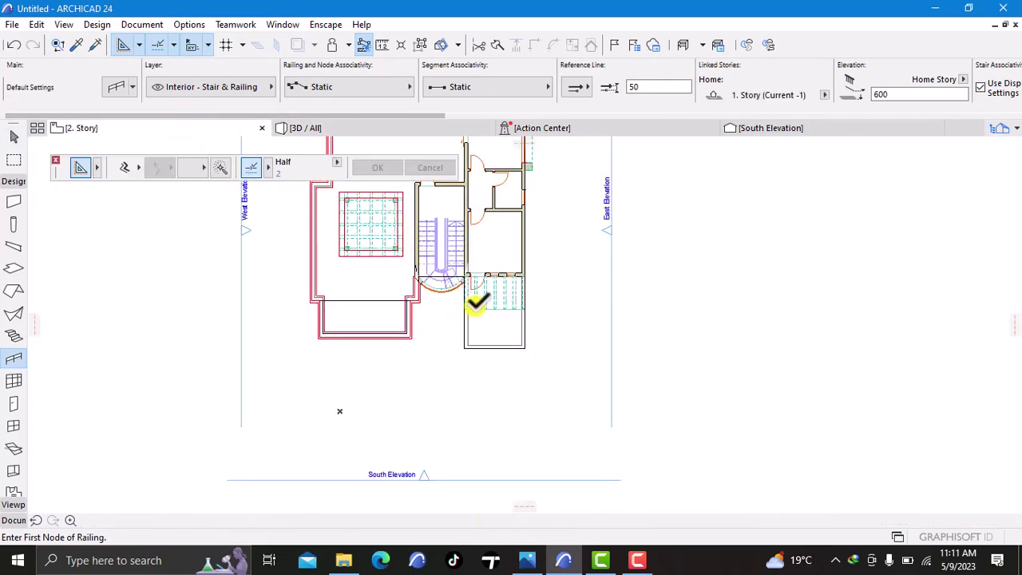
scroll(472, 312, up, 6)
middle_drag(461, 301, 468, 322)
scroll(459, 295, up, 1)
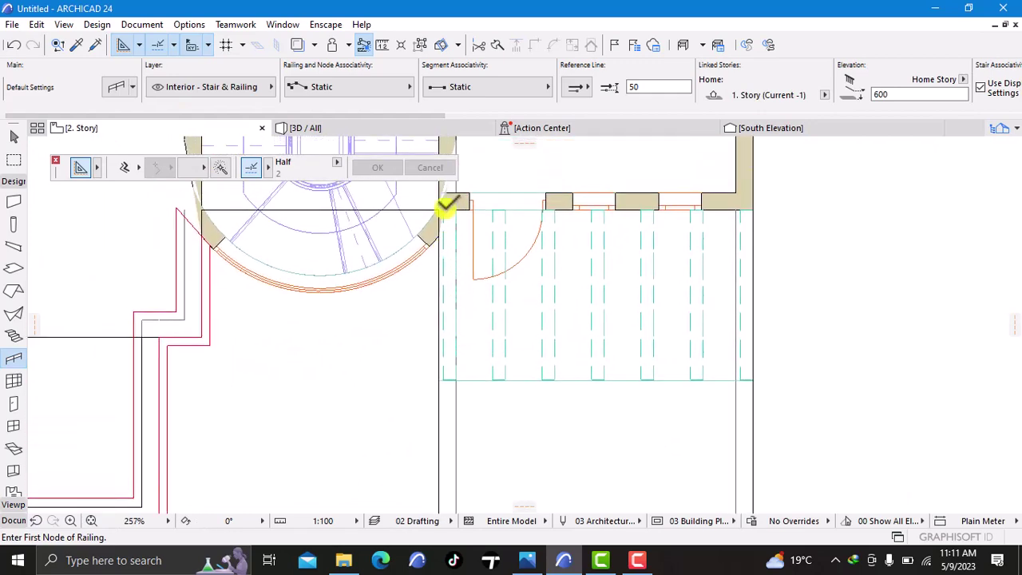
Step: Draw a railing along the three open sides of the balcony parapet below the pergola, with a front run of about 3531 mm
click(452, 260)
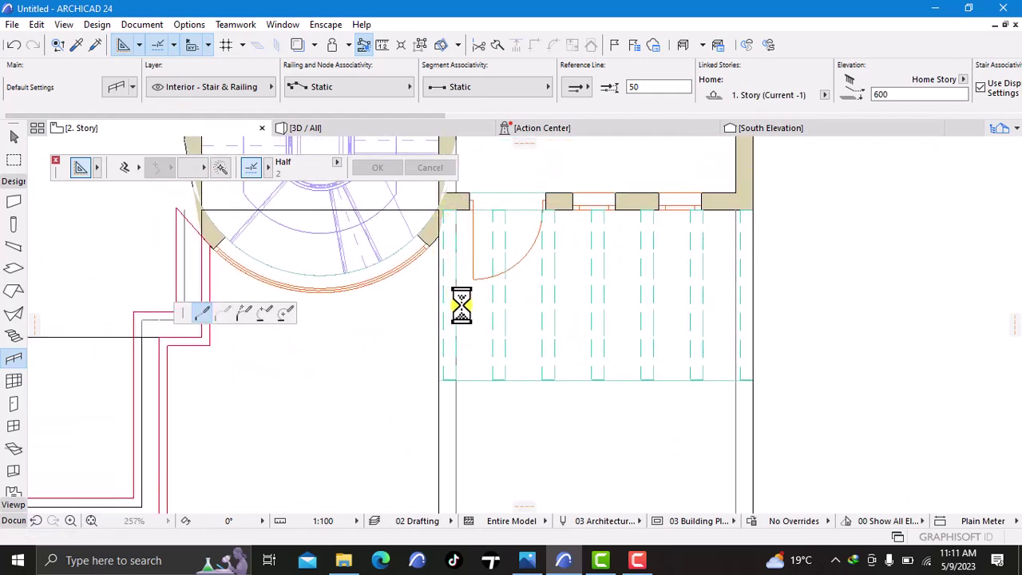
middle_drag(460, 320, 451, 286)
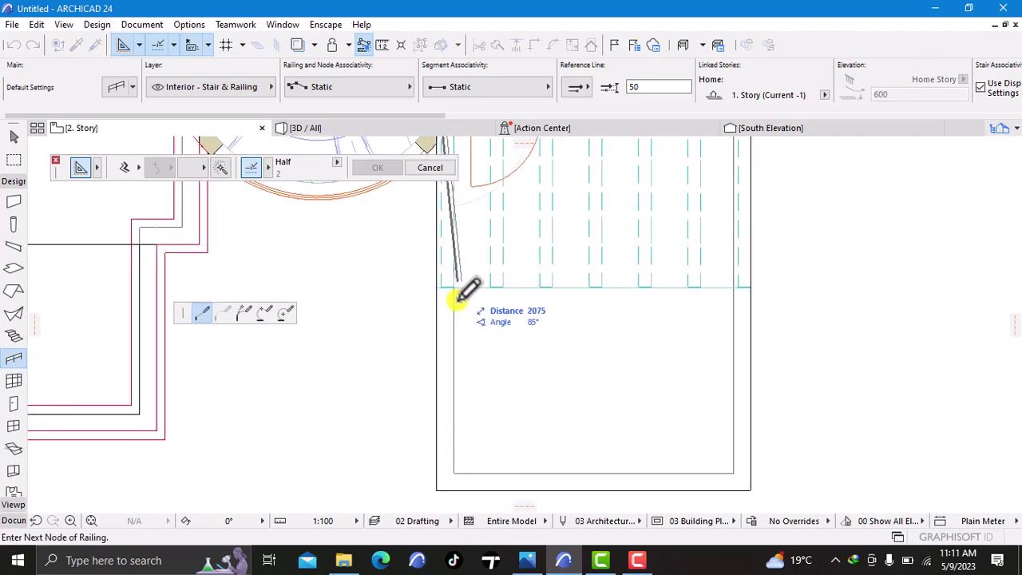
click(440, 482)
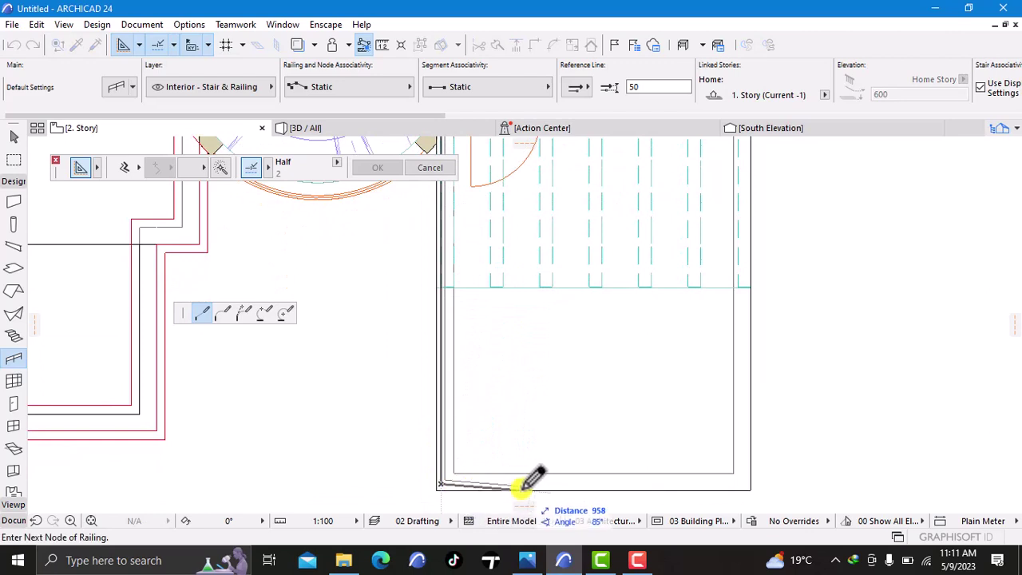
click(738, 482)
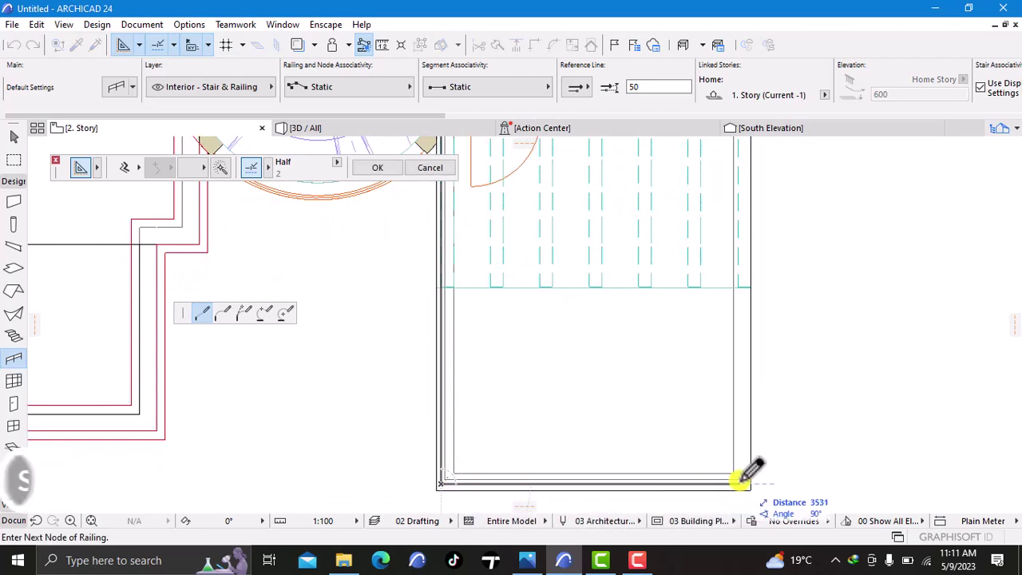
scroll(751, 415, up, 3)
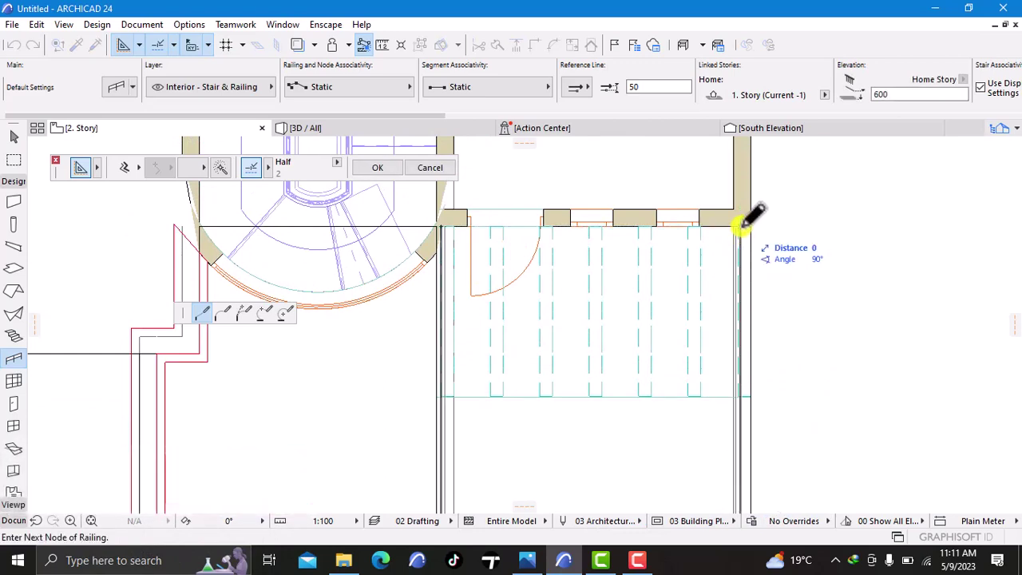
click(743, 224)
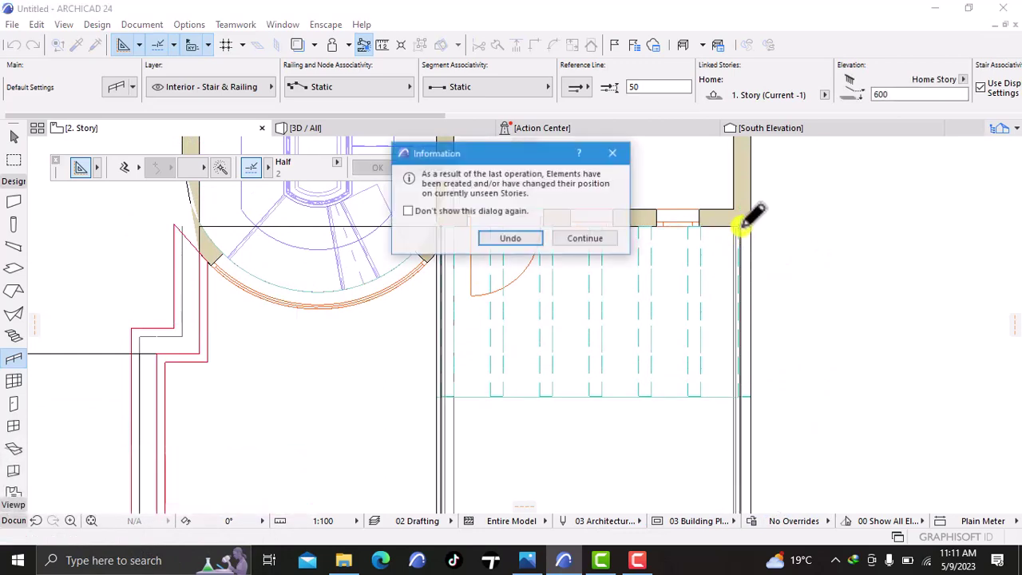
click(603, 240)
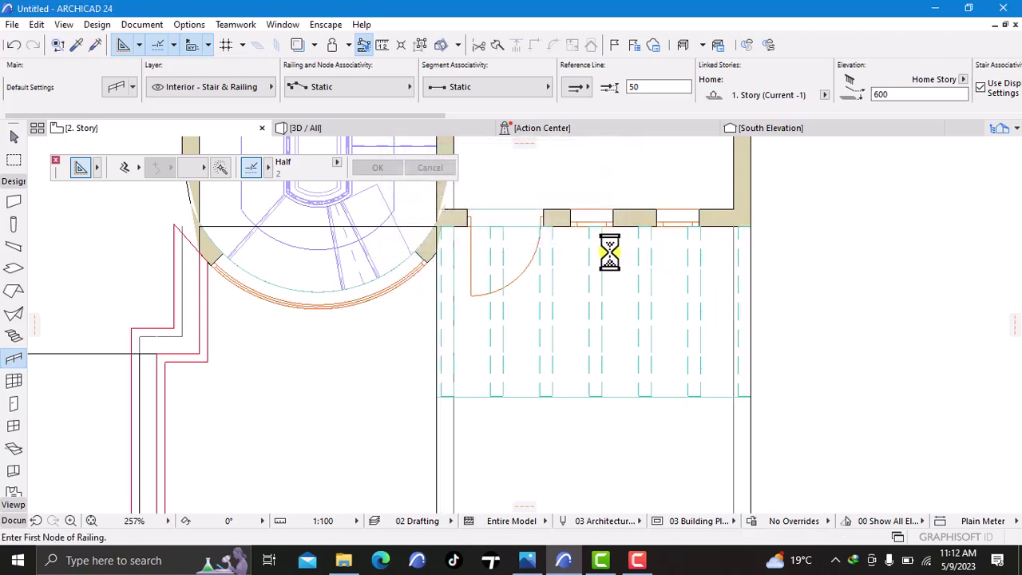
Step: Raise the newly drawn balcony railing to the upper balcony by setting its elevation to Project Zero to 6200
click(350, 145)
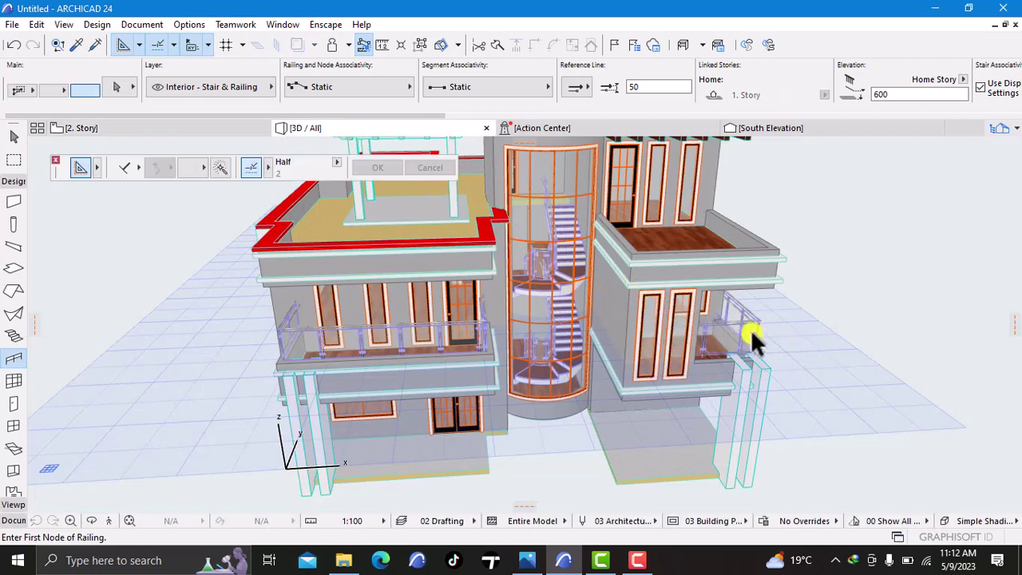
click(742, 331)
right_click(873, 240)
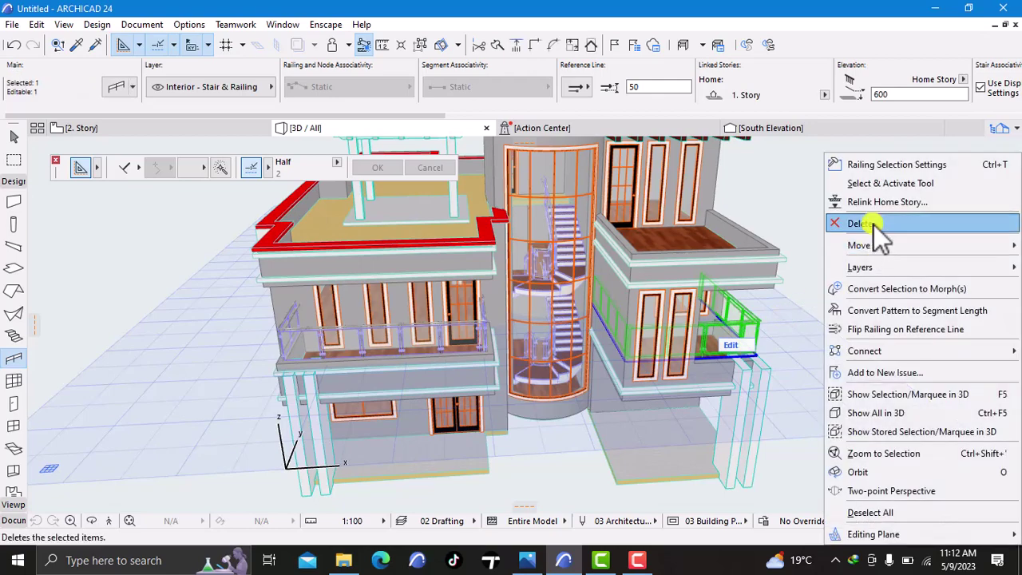
click(872, 169)
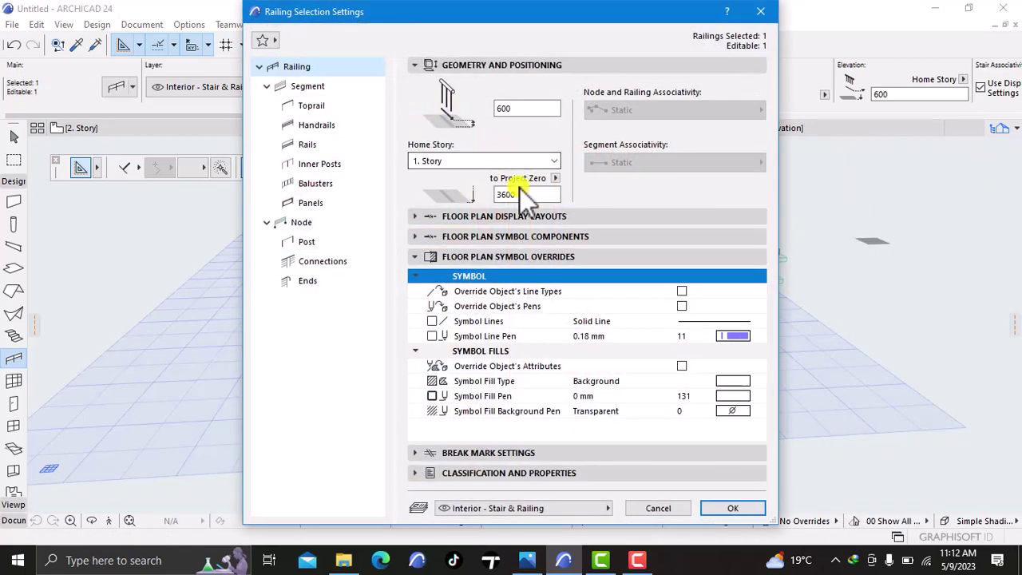
click(529, 194)
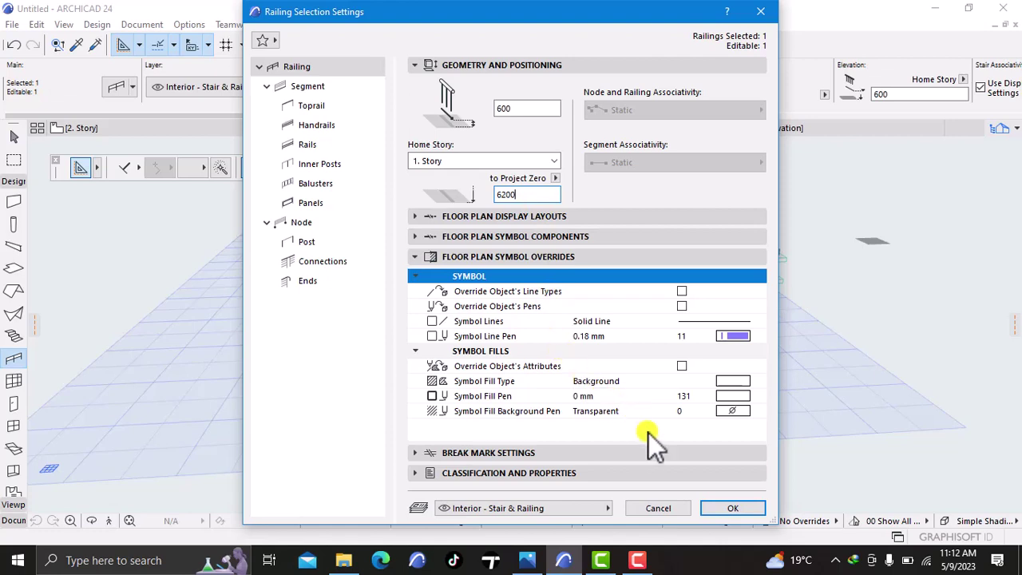
click(723, 507)
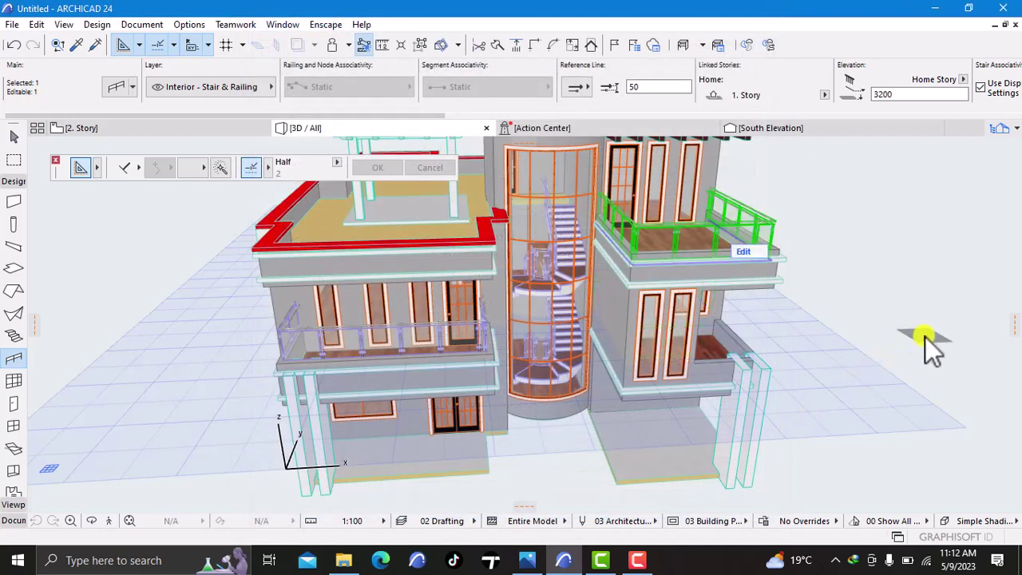
key(Escape)
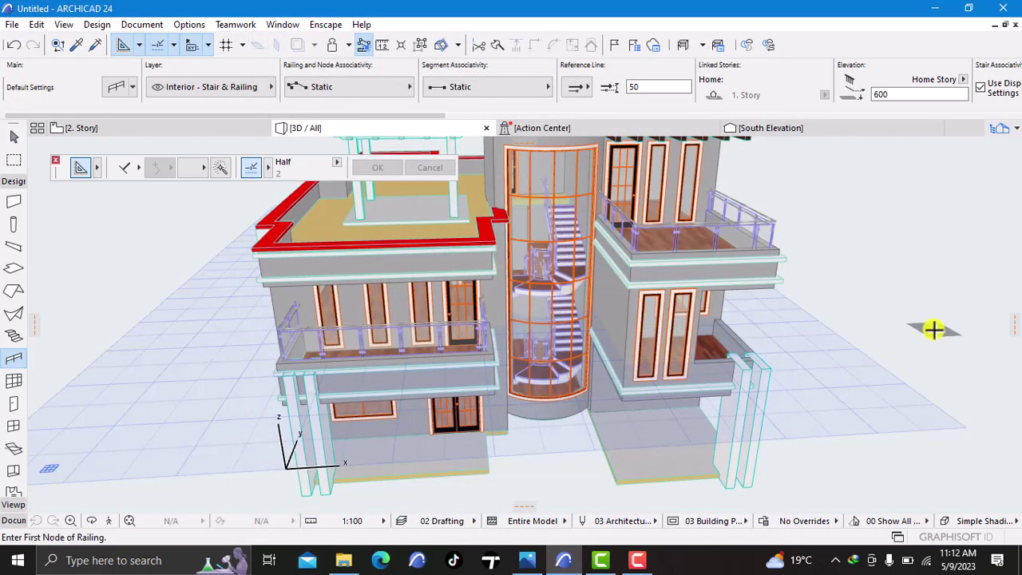
right_click(934, 329)
key(Escape)
Step: View the house front at eye level in 3D and compare it with the stair tower and balconies in the reference render Image6.png
drag(939, 388, 788, 368)
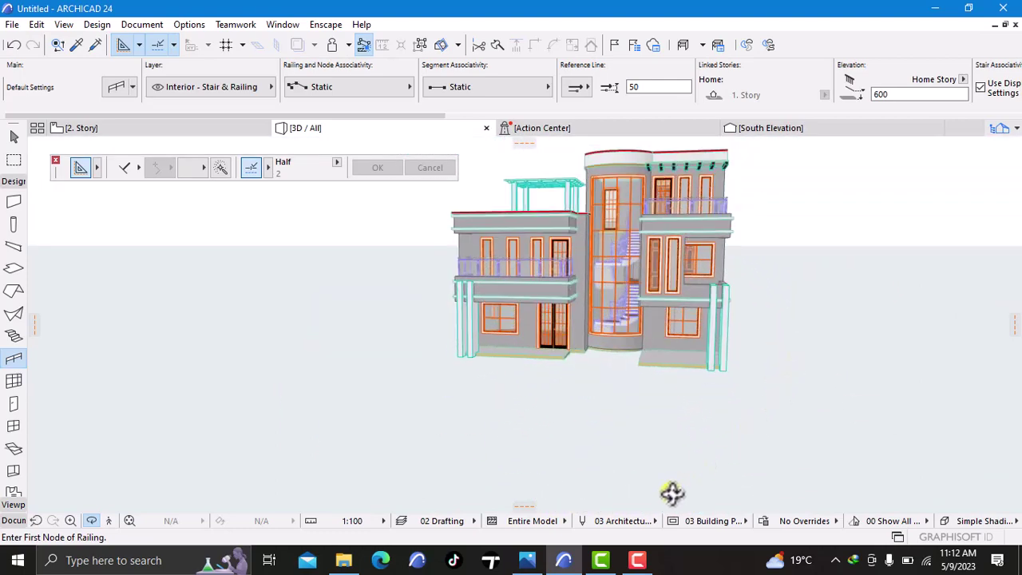
click(527, 560)
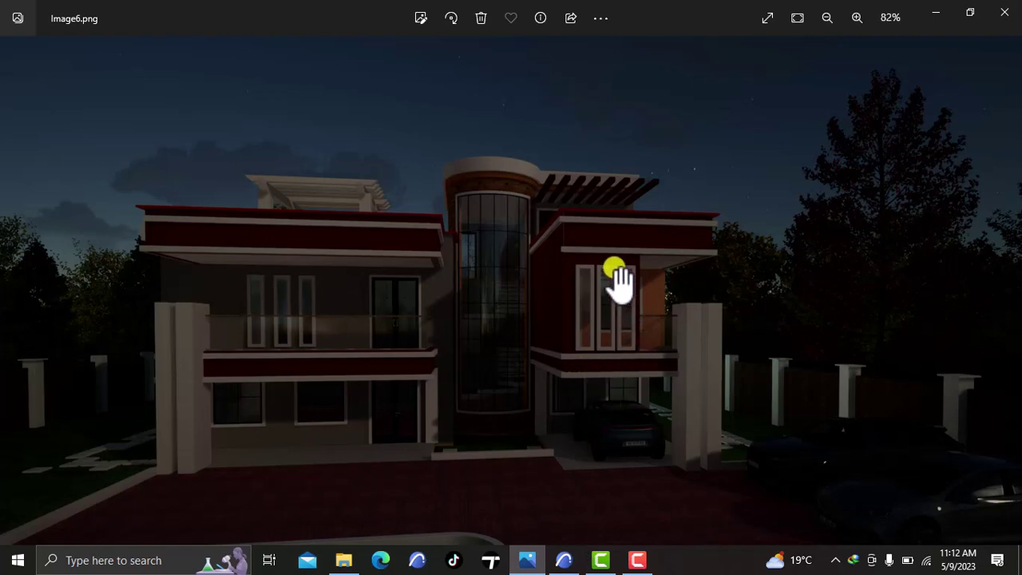
scroll(615, 268, up, 3)
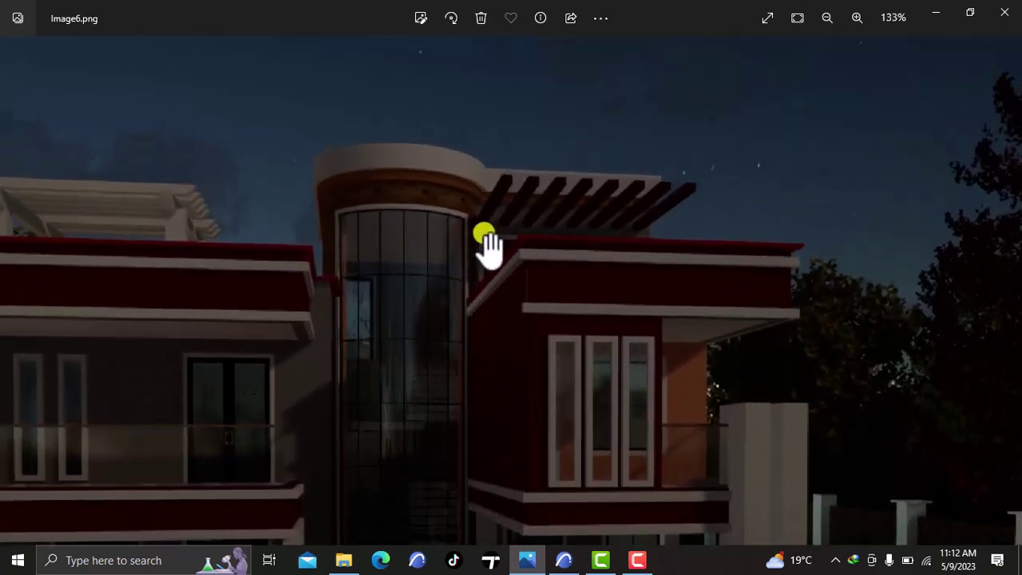
scroll(675, 266, down, 3)
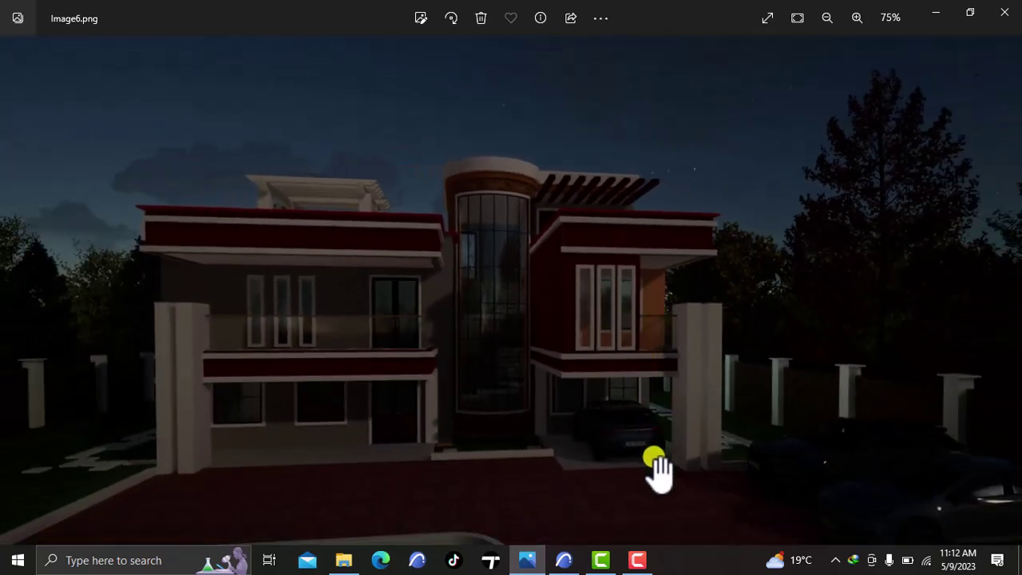
mouse_move(569, 551)
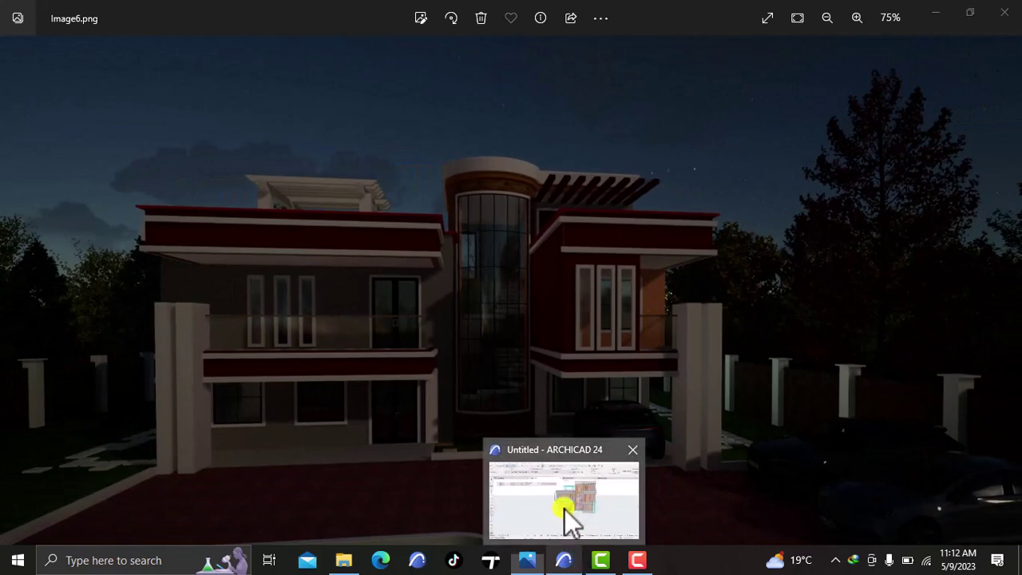
click(565, 509)
Step: Examine the stair tower's curved window and its junctions with the side wings and balconies in 3D
right_click(522, 424)
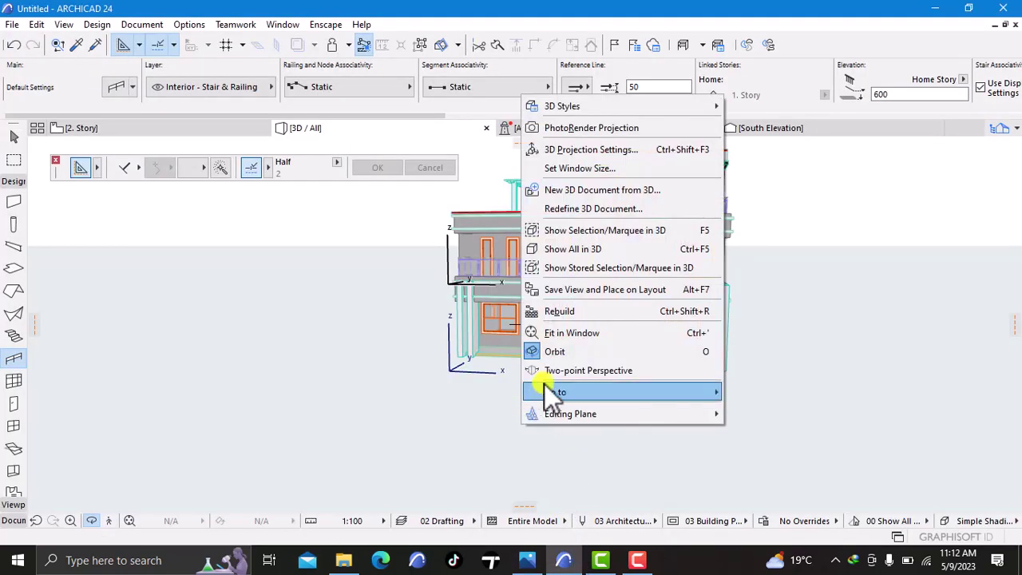
click(445, 416)
drag(340, 372, 472, 381)
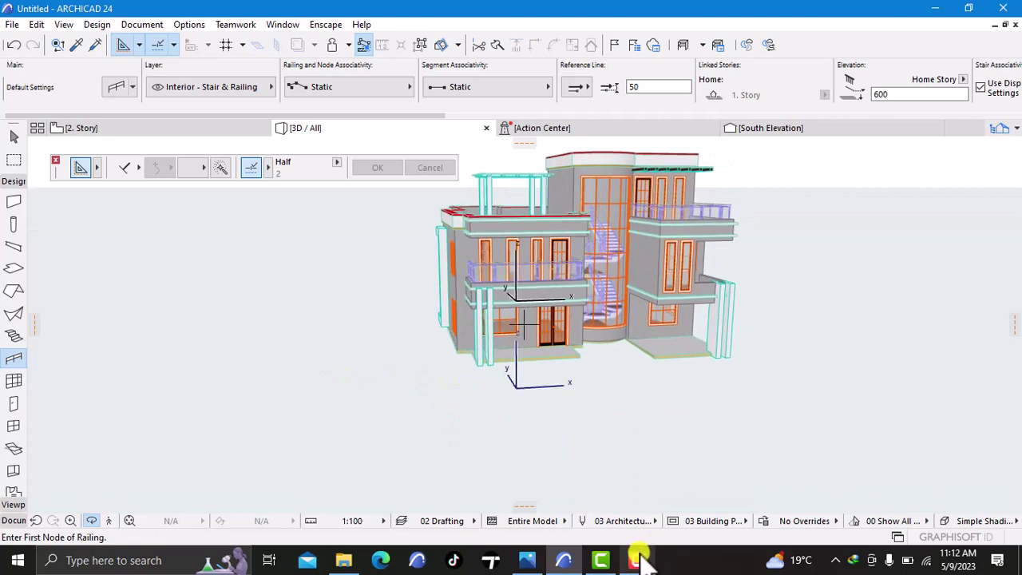
mouse_move(643, 560)
click(627, 509)
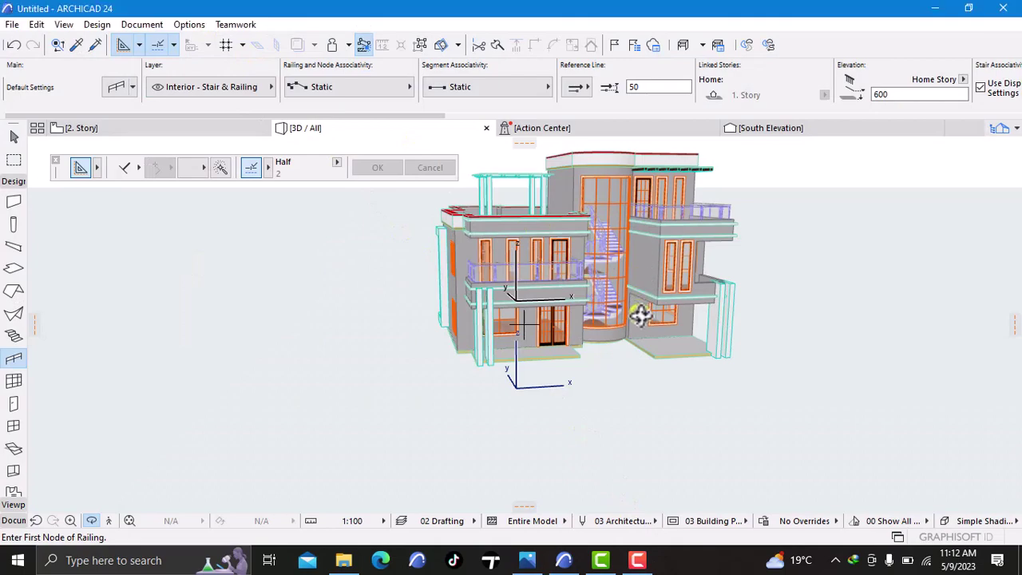
drag(641, 322, 689, 315)
scroll(623, 231, up, 5)
scroll(626, 192, up, 1)
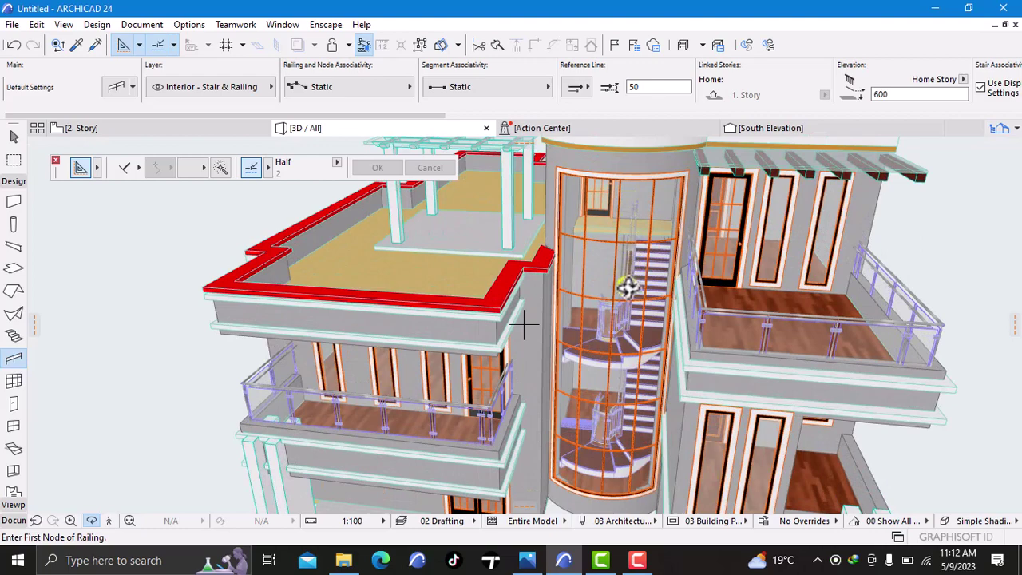
scroll(626, 289, down, 1)
scroll(624, 290, down, 2)
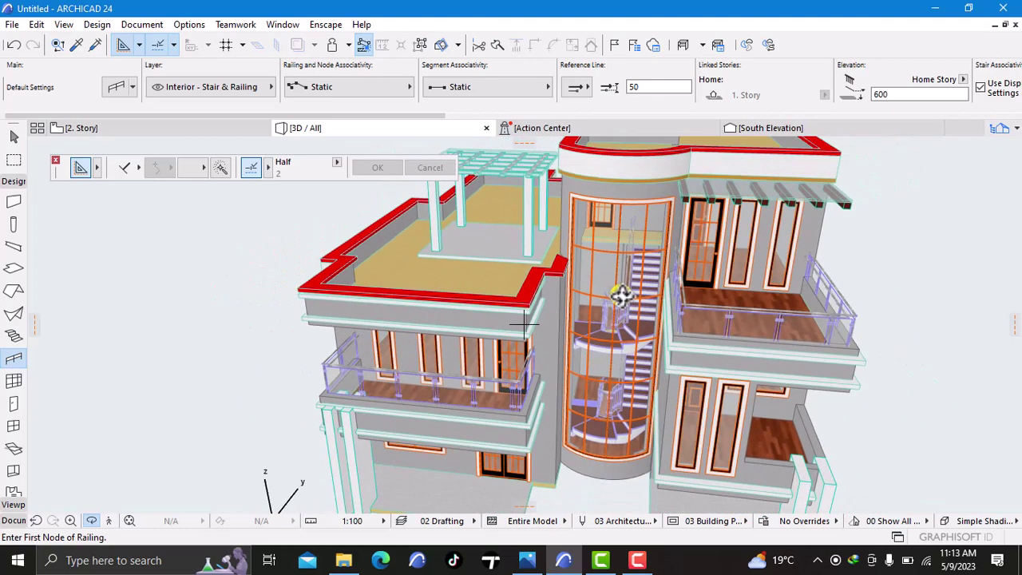
Step: On the Ground Floor plan, narrow the stair tower's curved window by moving both ends inward, the left end to a 2357 mm width
right_click(200, 136)
click(253, 244)
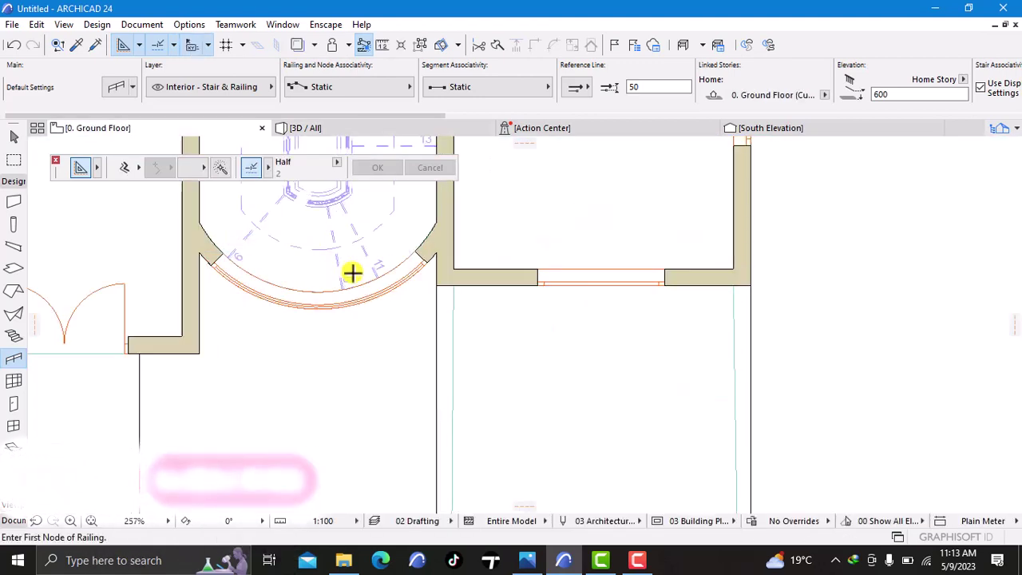
middle_drag(338, 283, 384, 304)
scroll(339, 298, up, 3)
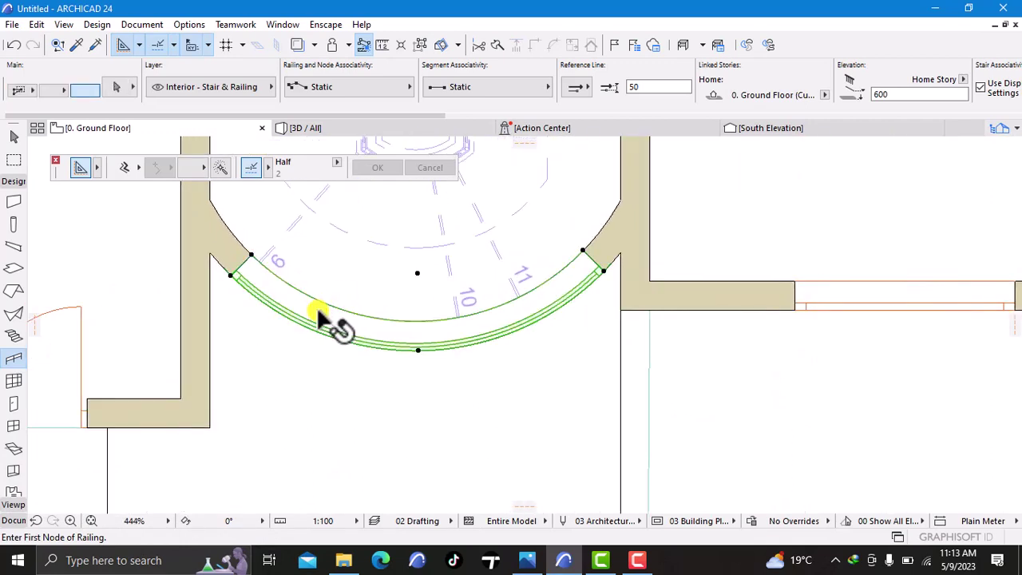
click(230, 278)
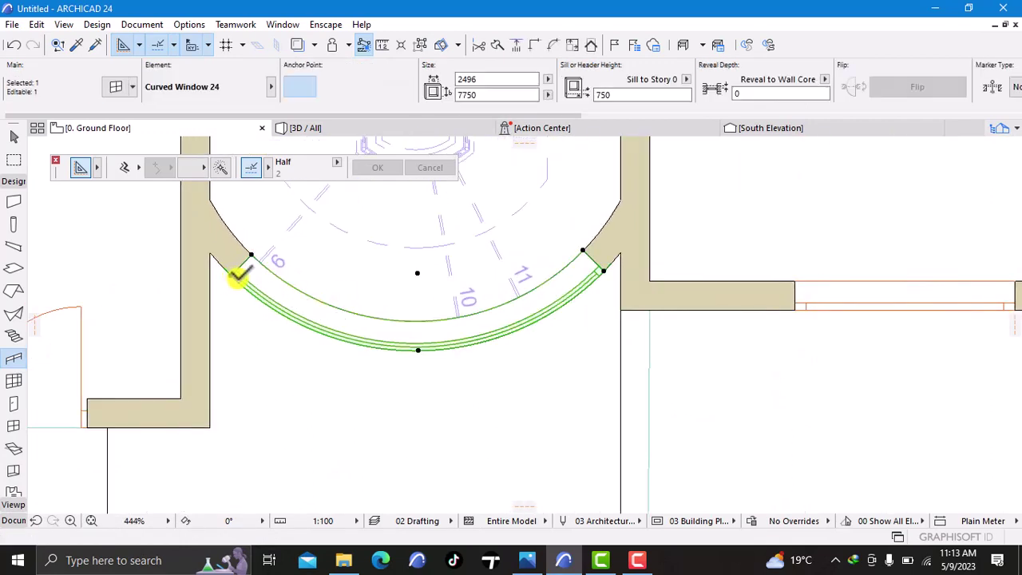
click(239, 275)
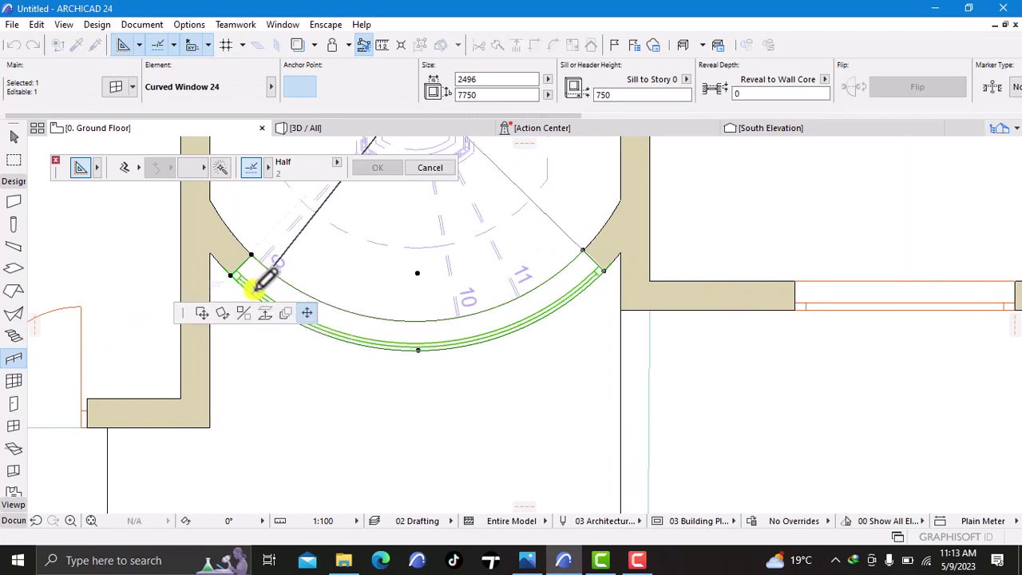
click(261, 282)
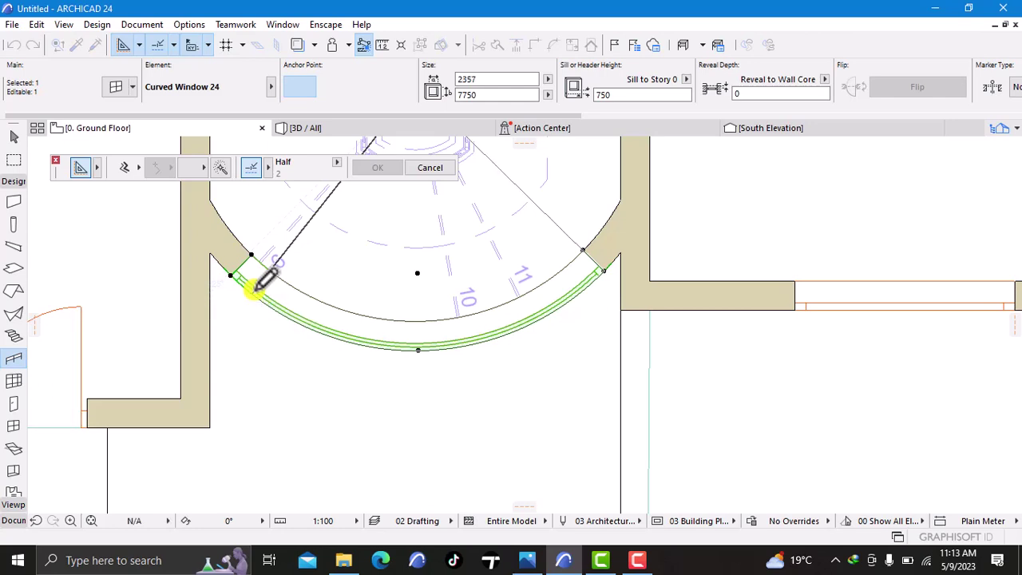
click(604, 272)
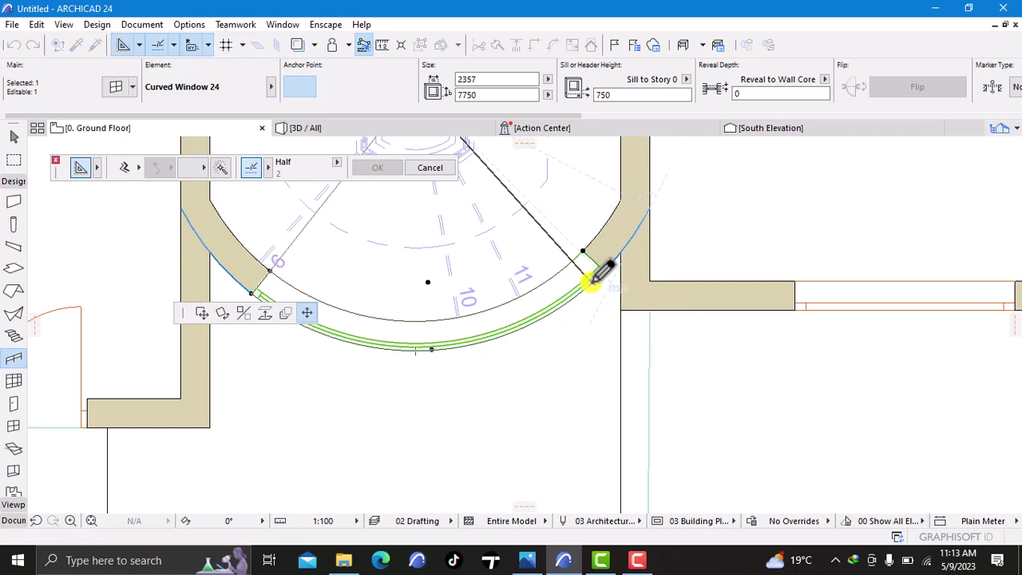
click(599, 281)
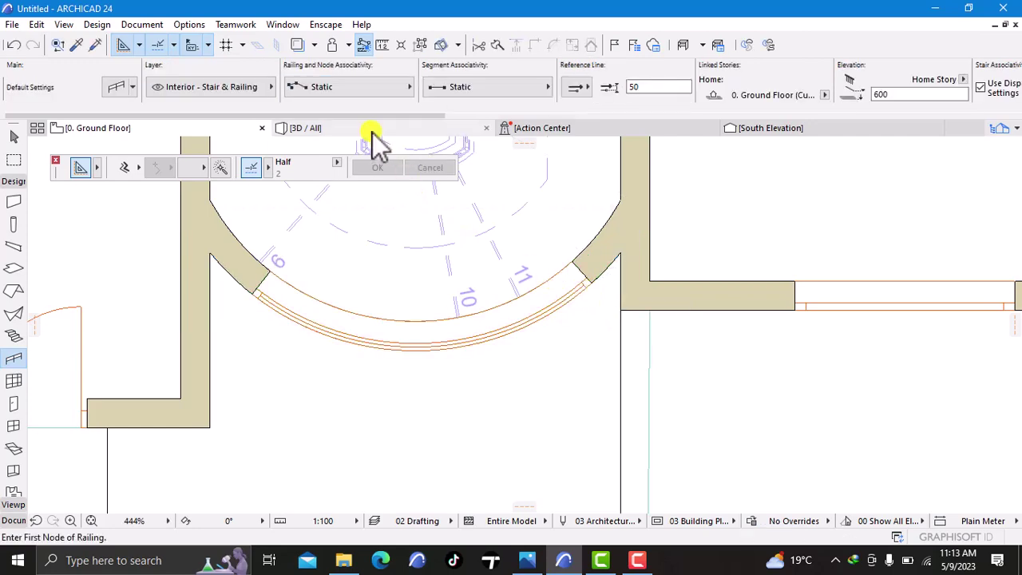
Step: Check the narrowed curved window and the whole front façade in 3D
click(369, 129)
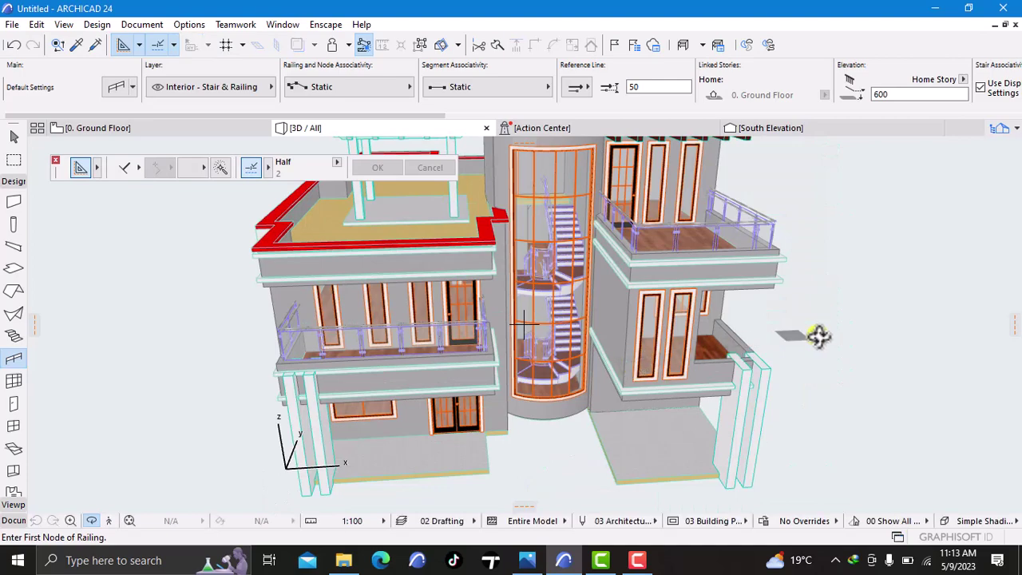
right_click(879, 397)
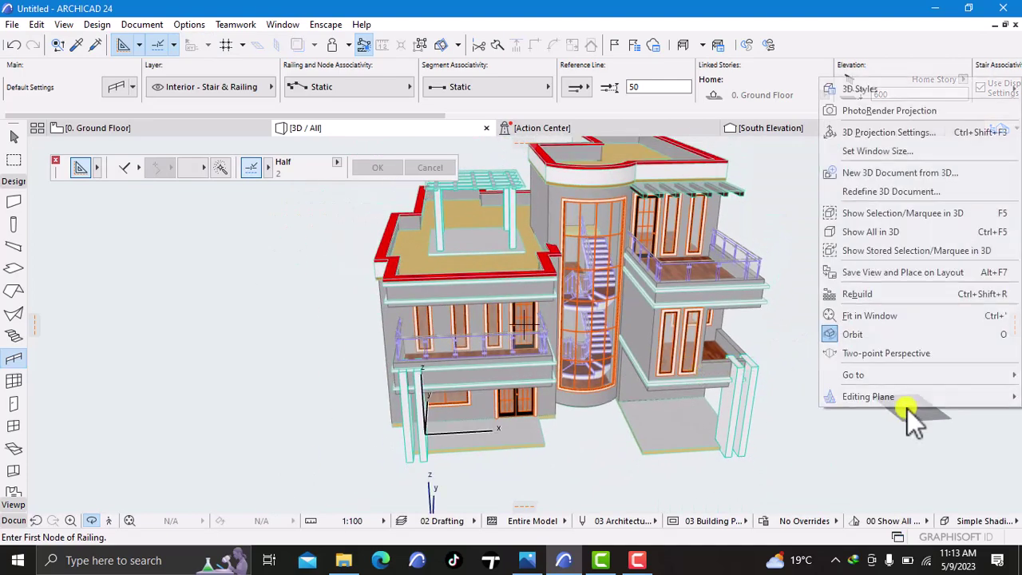
click(866, 415)
drag(867, 416, 804, 379)
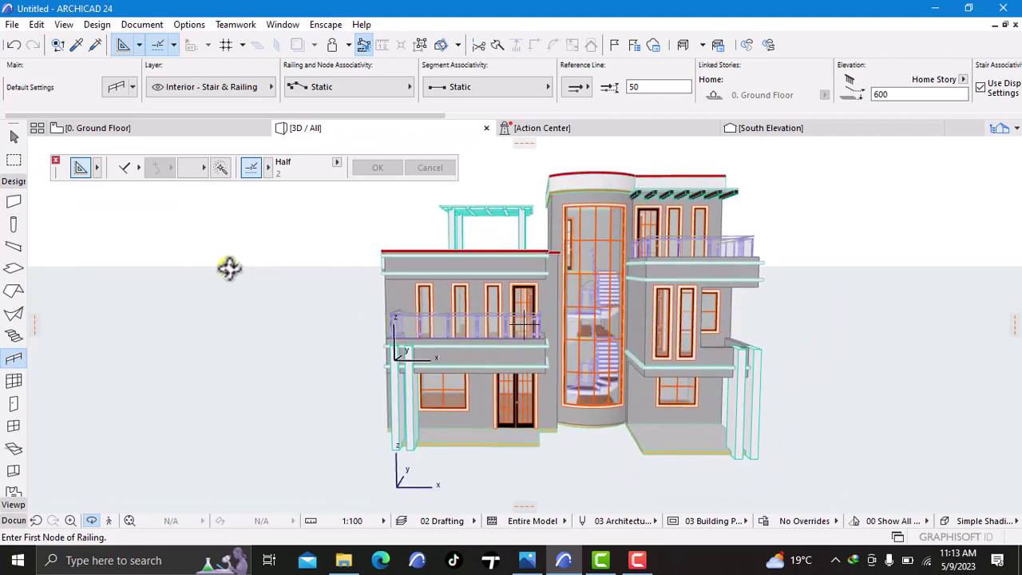
click(631, 559)
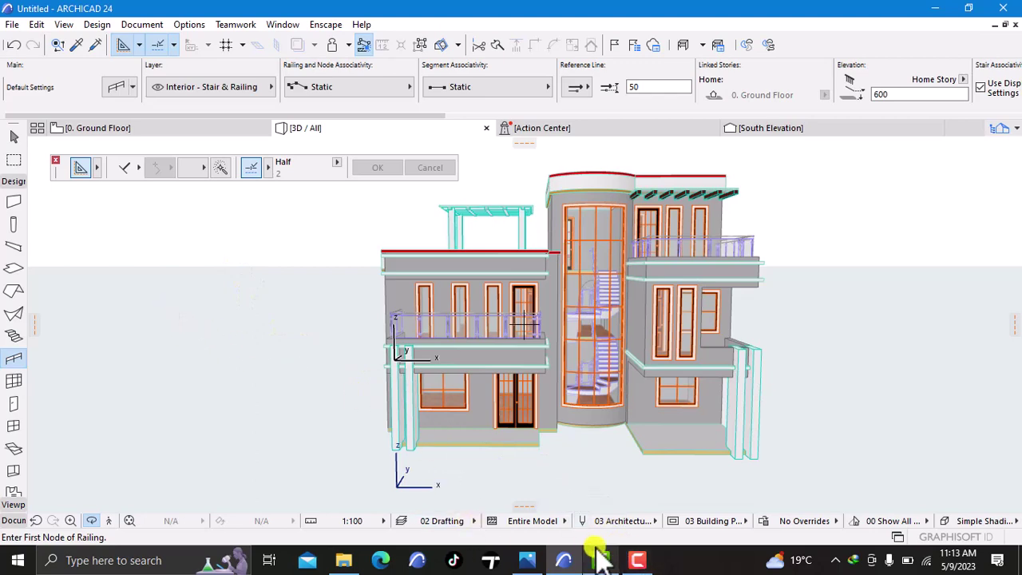
click(629, 558)
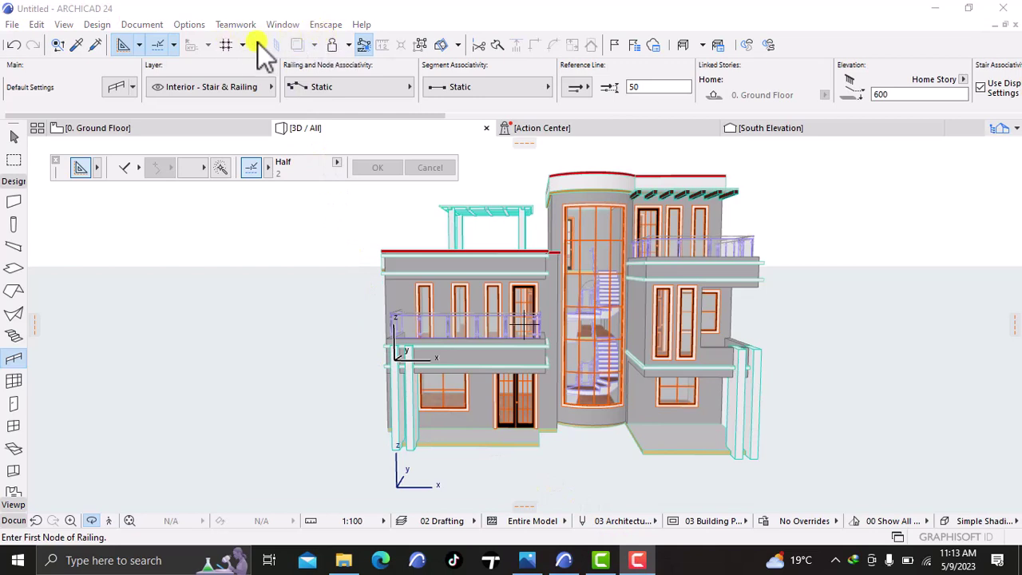
click(334, 44)
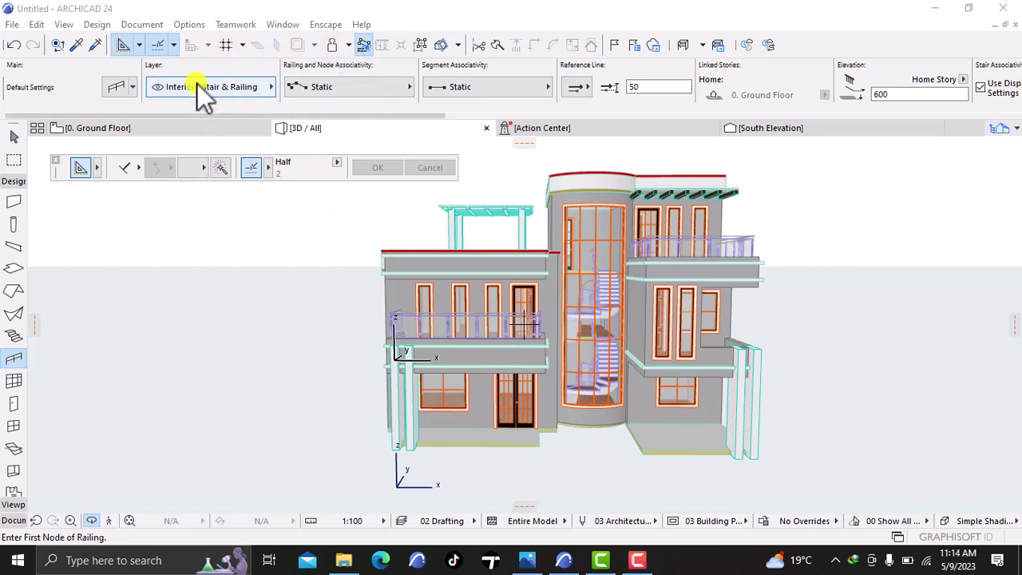
click(197, 35)
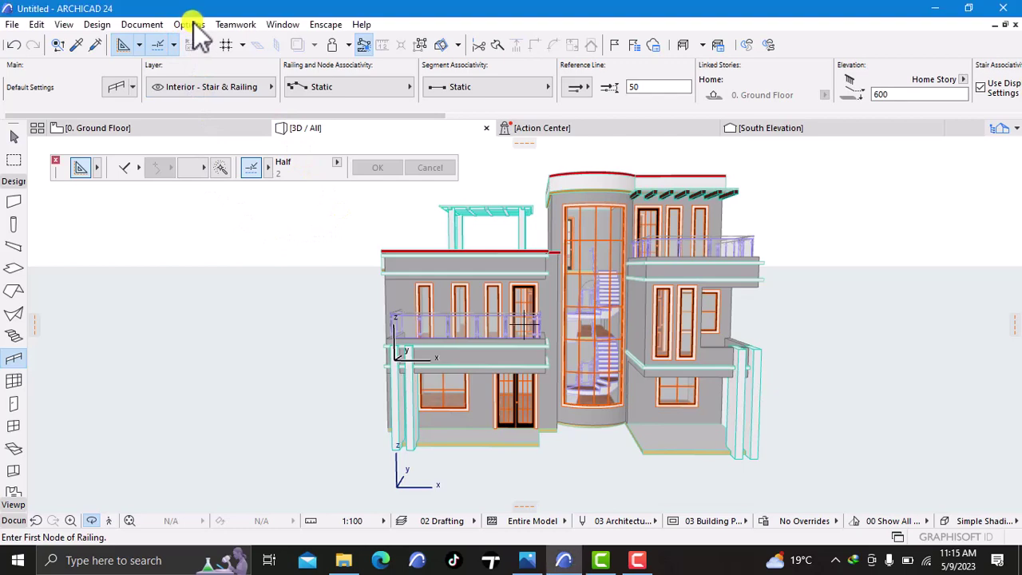
Step: In the surface settings, load OIP 4 from the ARCHICAD TEXTURES folder as the texture image of the Brick - Running Bond surface
click(190, 24)
mouse_move(206, 43)
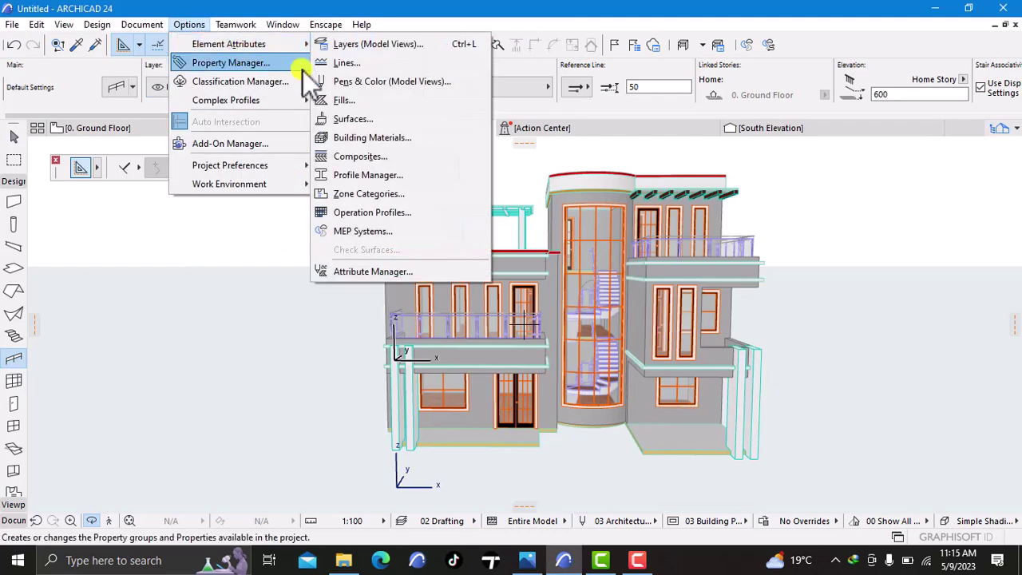
click(339, 123)
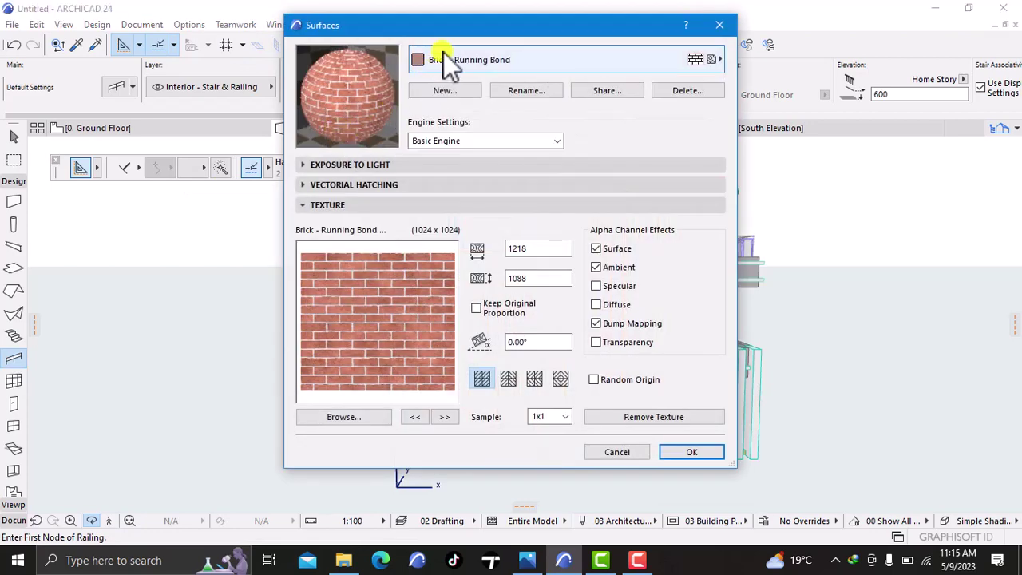
click(378, 206)
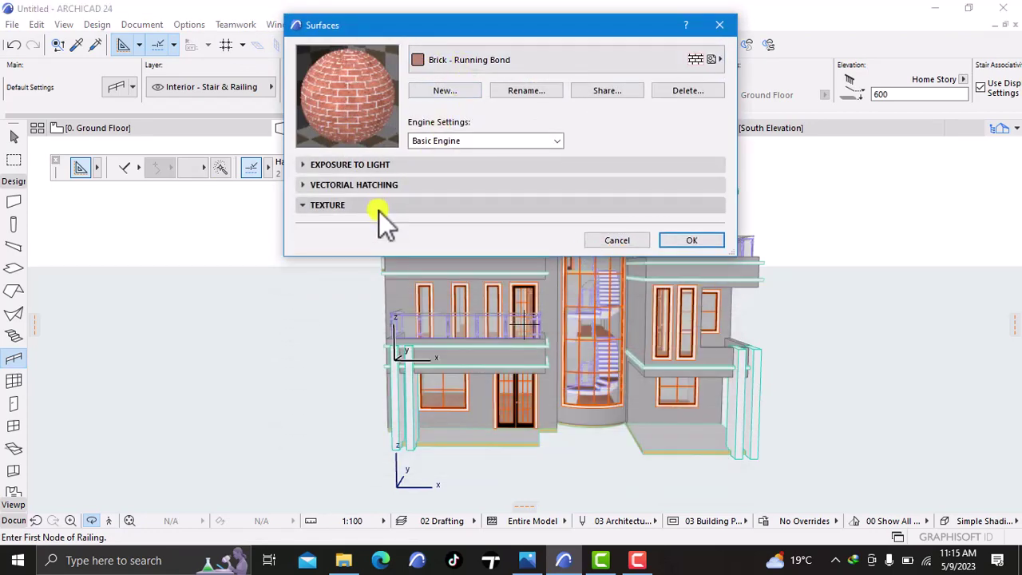
click(379, 206)
click(350, 418)
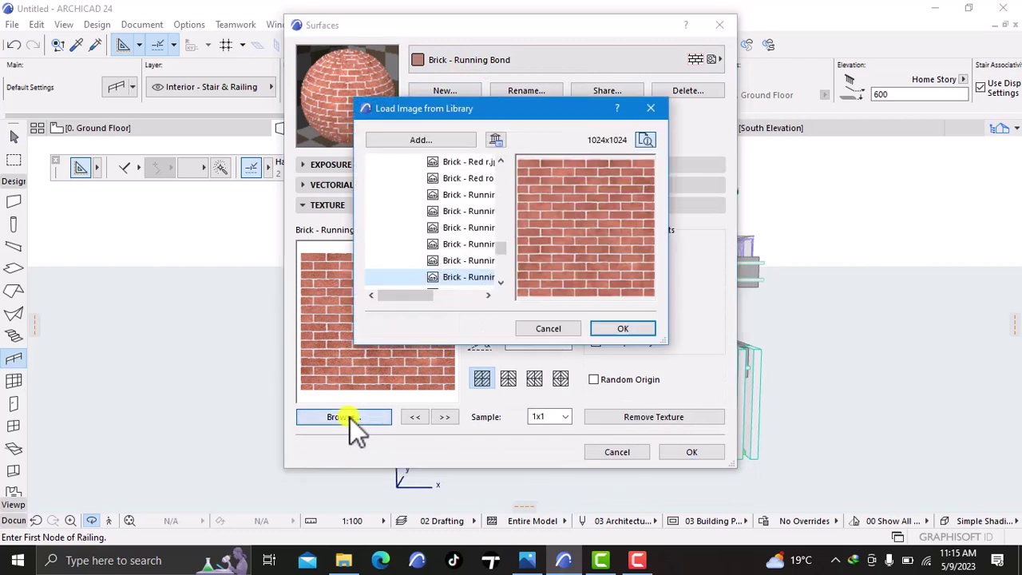
click(438, 140)
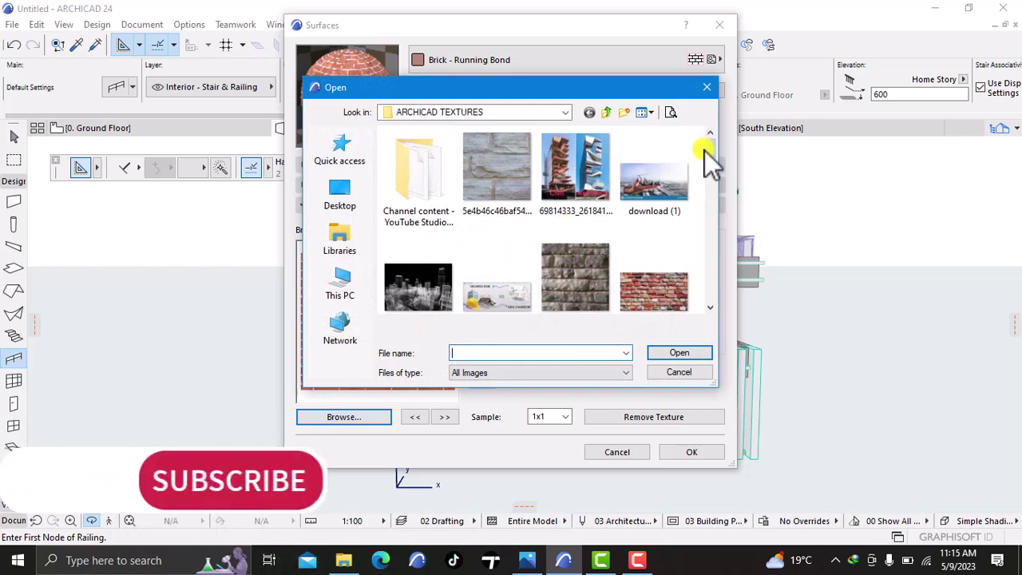
drag(715, 147, 697, 234)
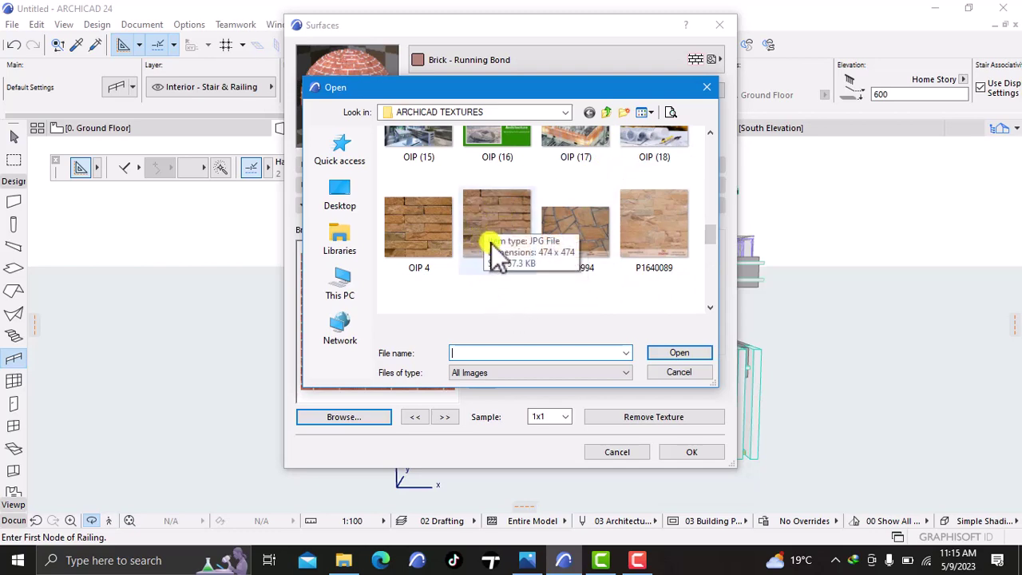
click(415, 239)
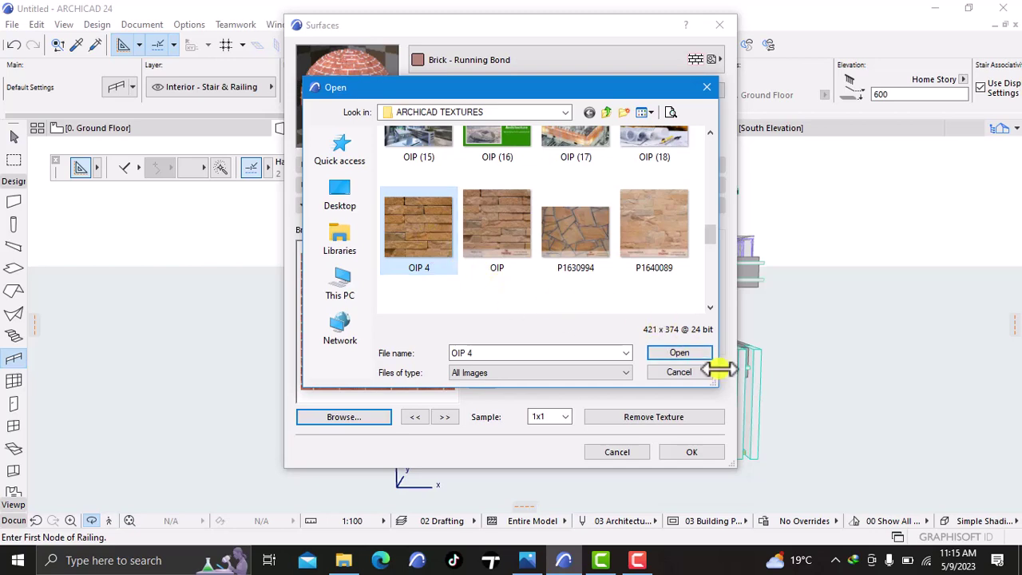
click(679, 353)
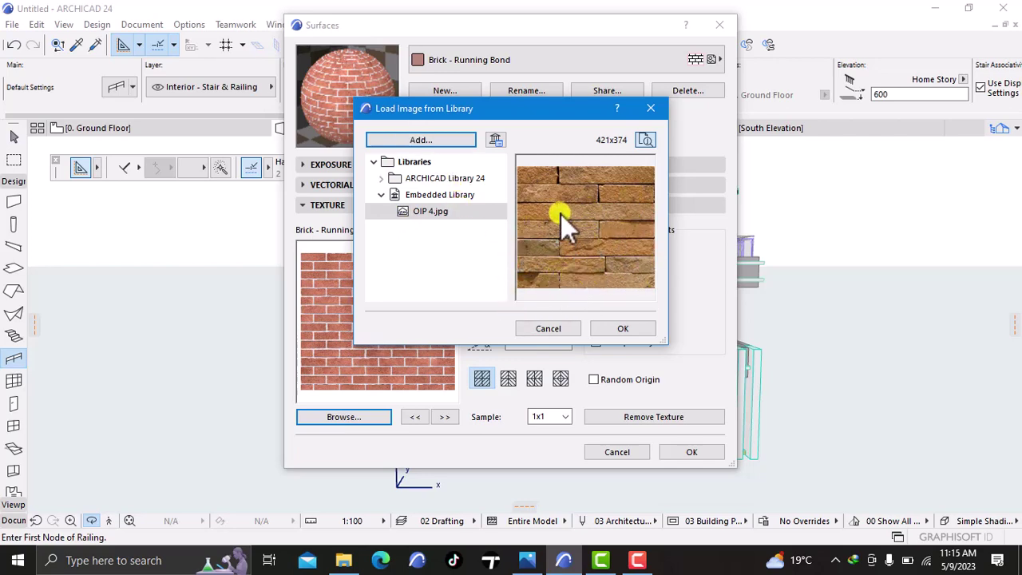
click(624, 329)
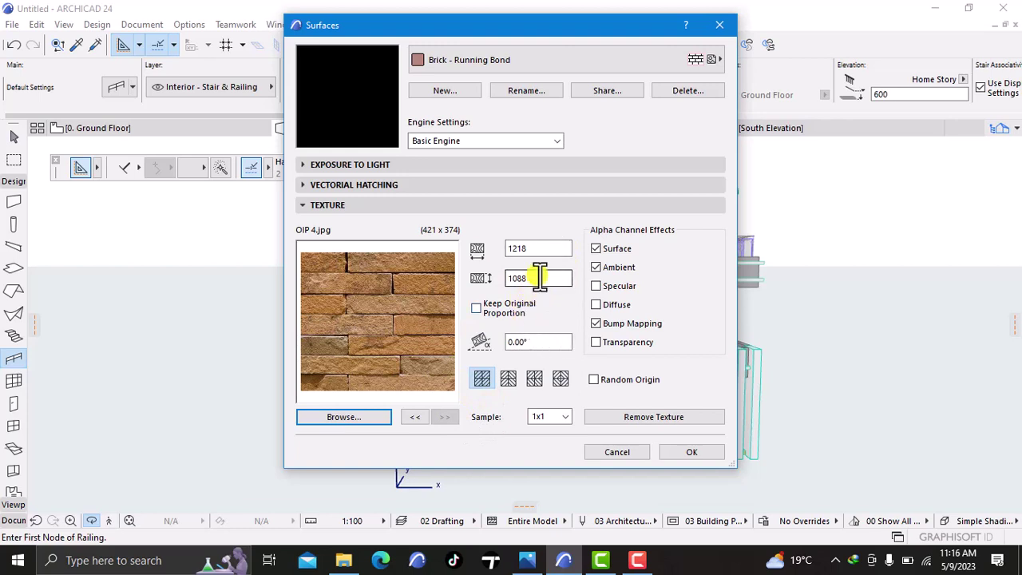
Step: Create a new surface named MAZERAS 1 as a duplicate of Brick - Running Bond with the stone texture, and save the surface settings
text(1218)
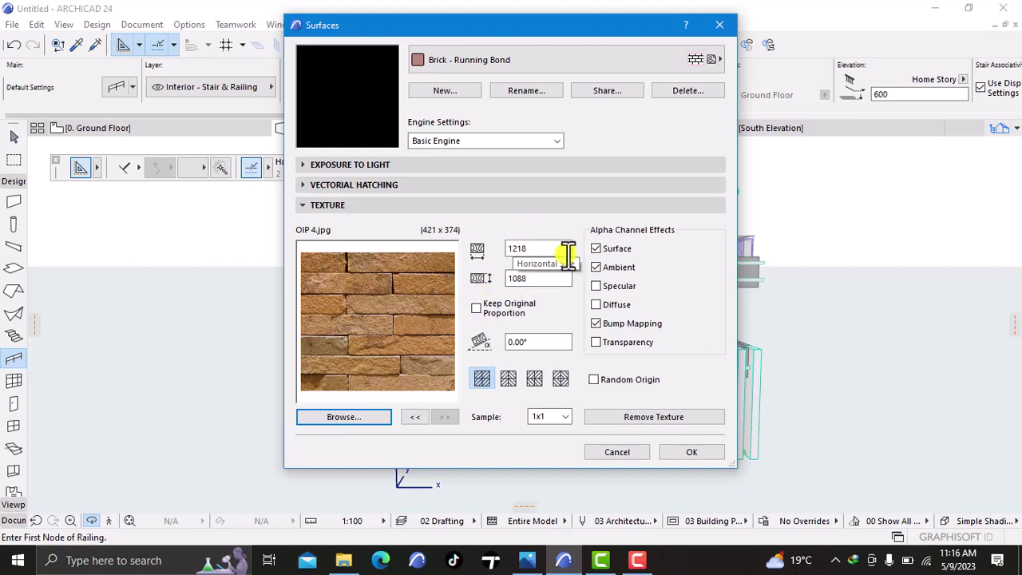
click(457, 90)
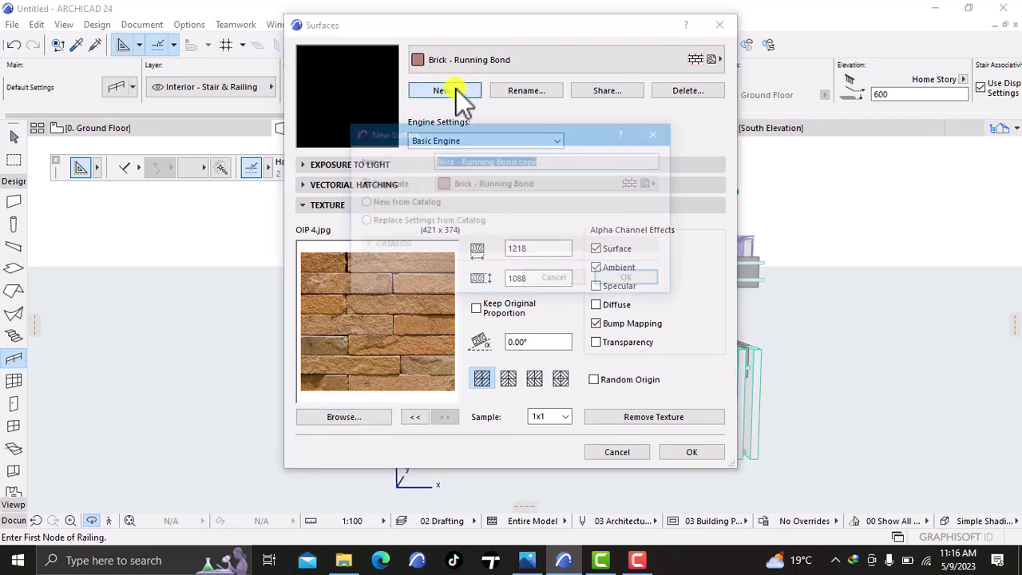
click(564, 165)
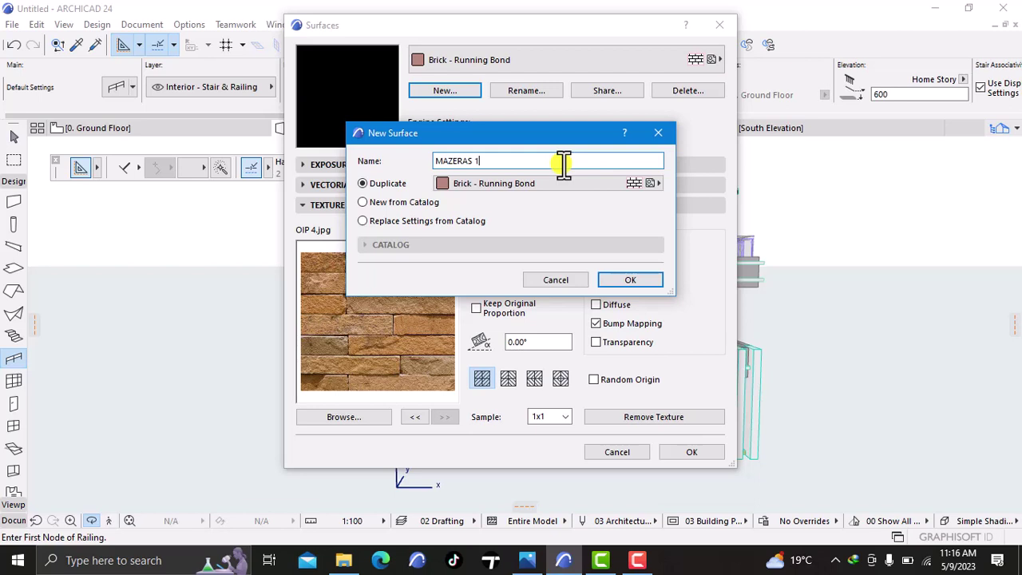
click(649, 280)
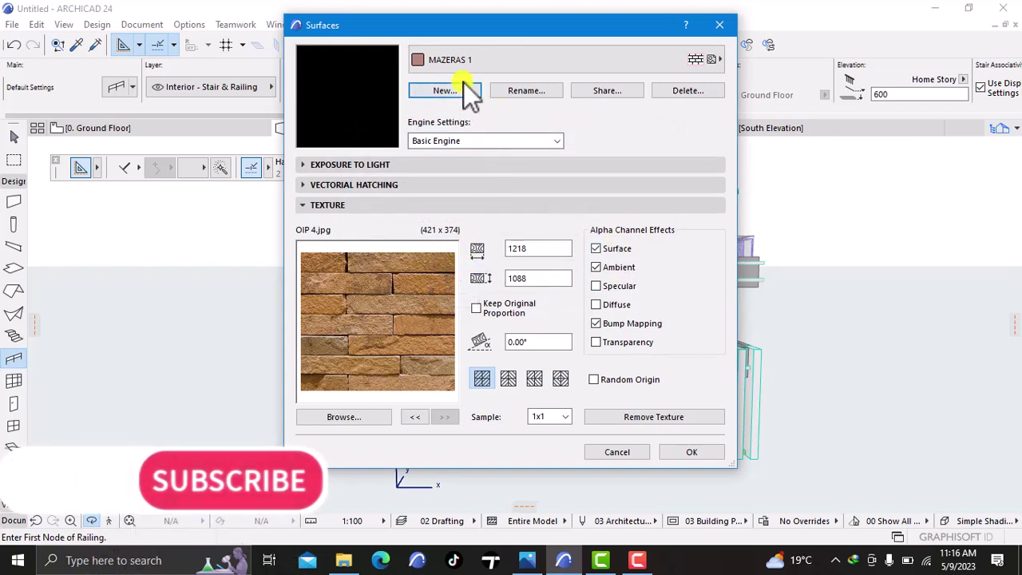
click(681, 451)
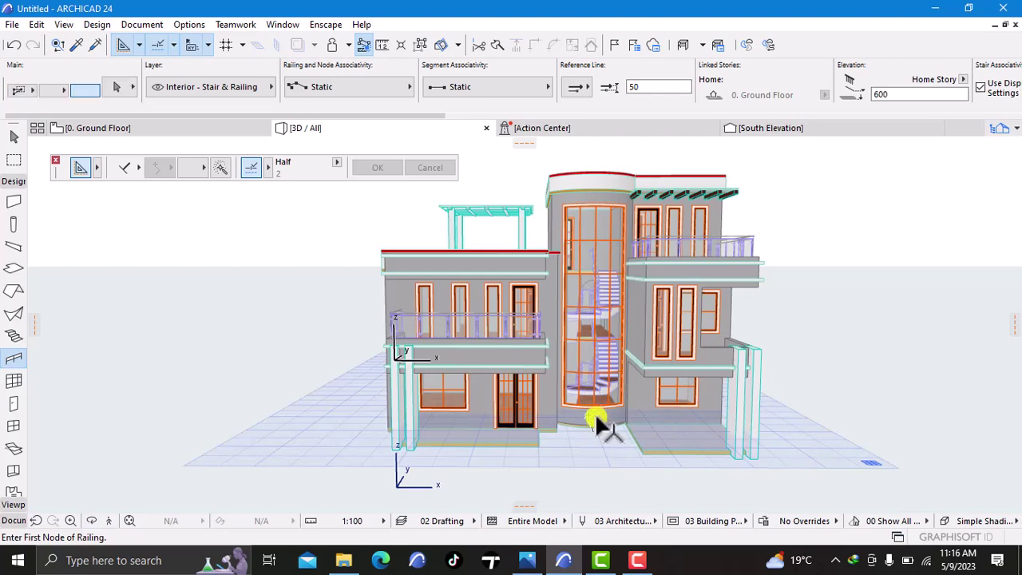
Step: Turn on the first two surface overrides in the settings of the stair tower's grouped walls
shift+click(609, 425)
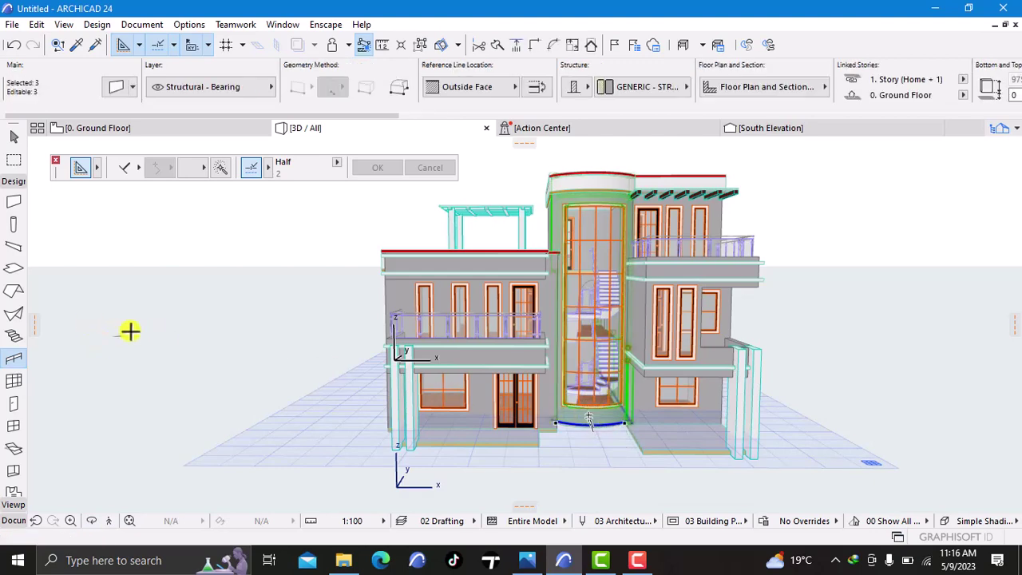
right_click(156, 320)
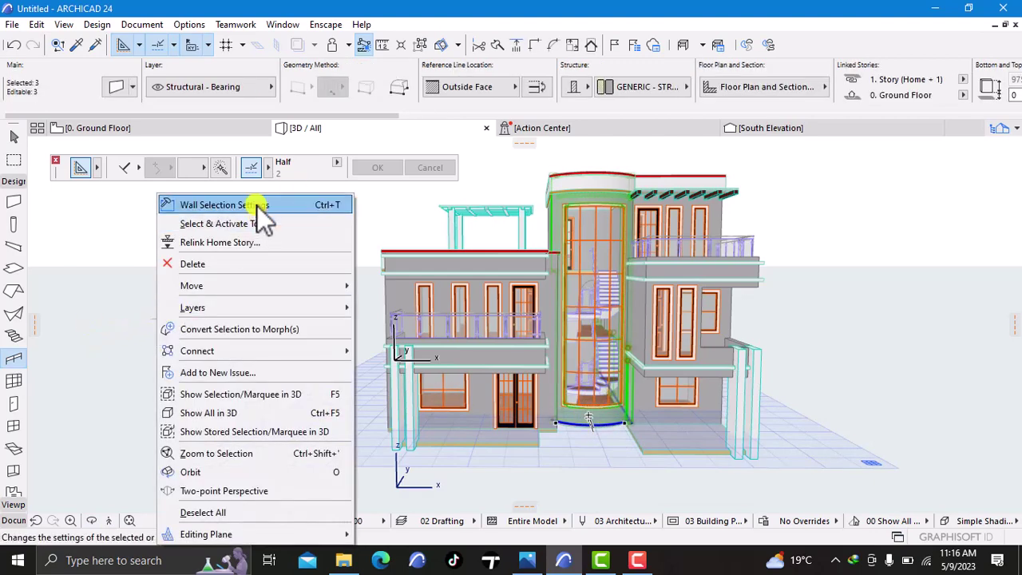
click(257, 206)
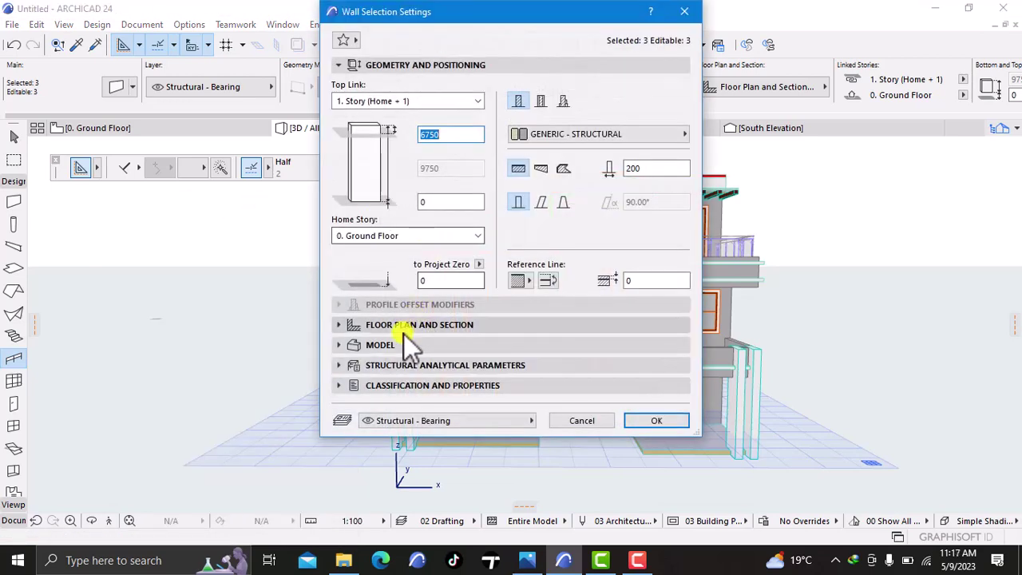
click(397, 345)
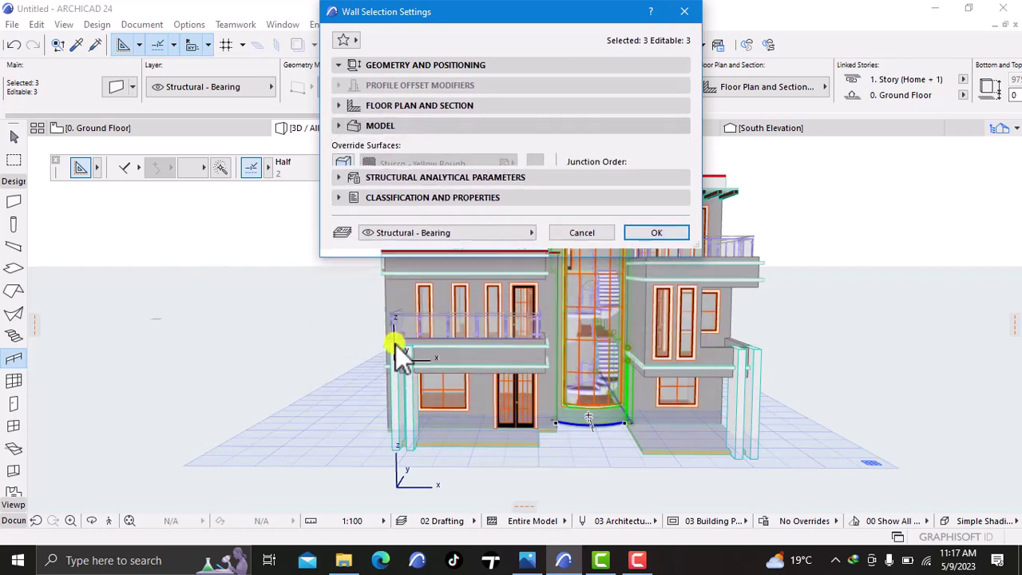
click(344, 162)
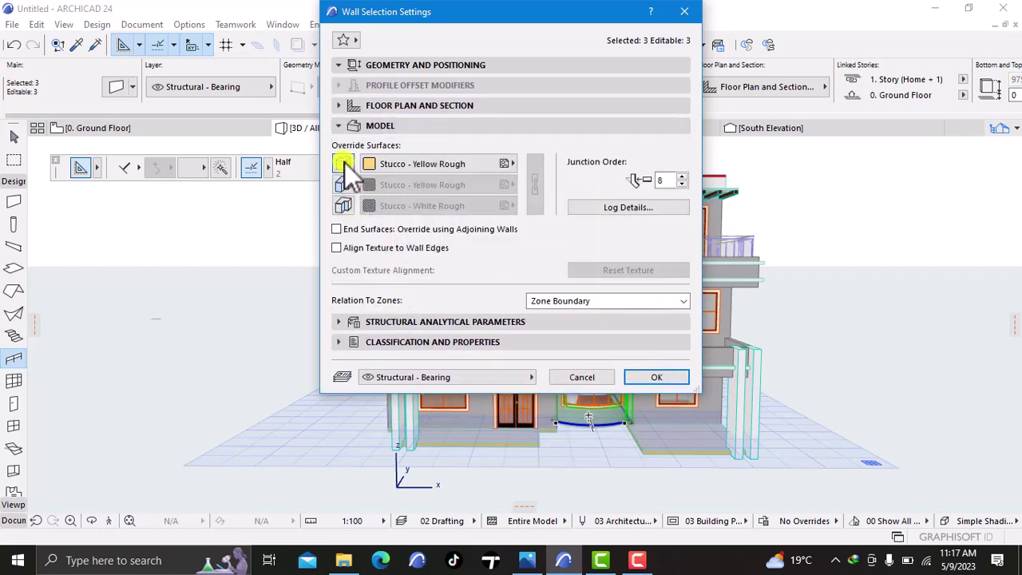
click(352, 190)
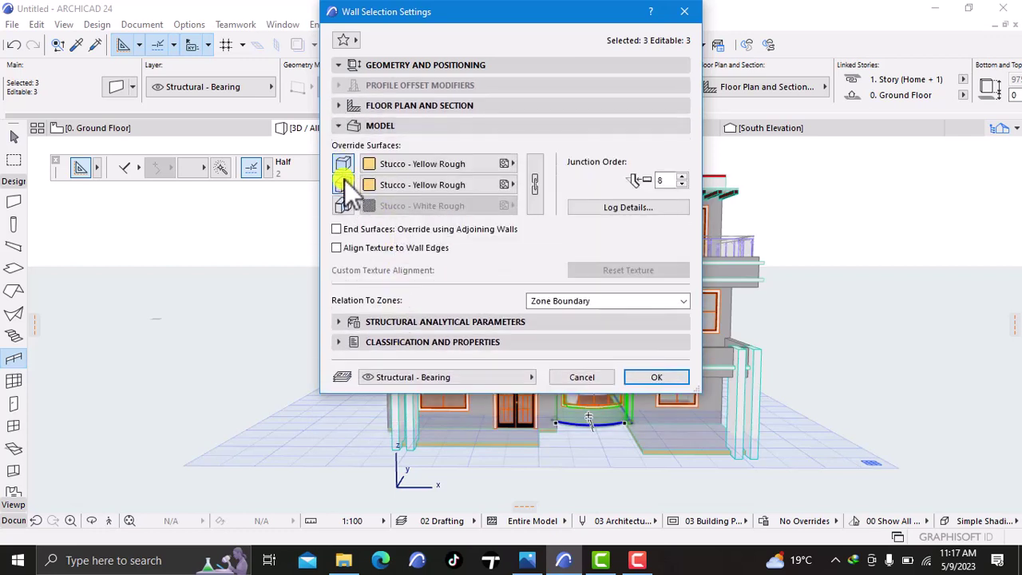
Step: Set the stair tower walls' override surface to MAZERAS 1, link the overrides, and apply it to the walls
click(402, 164)
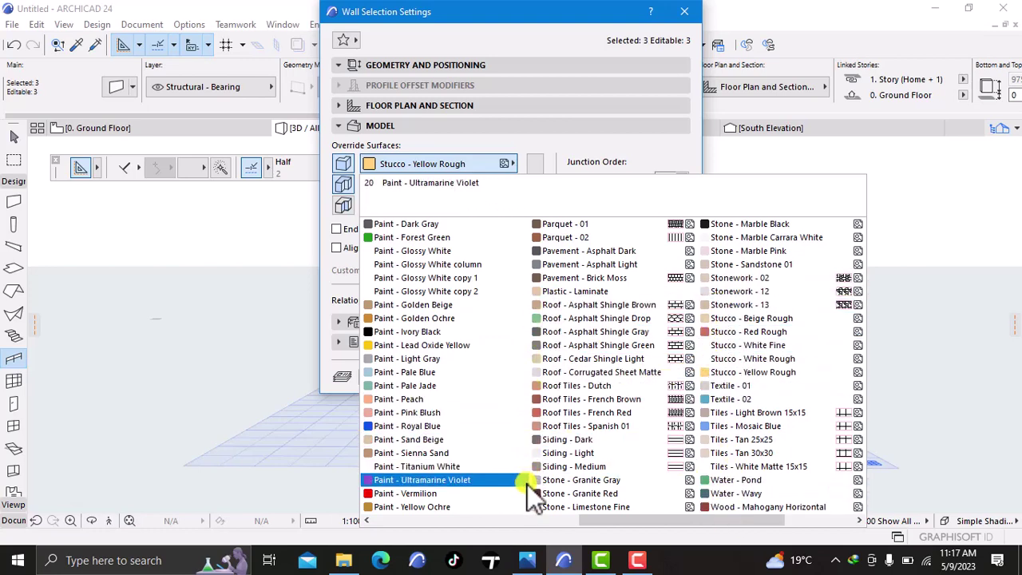
click(521, 523)
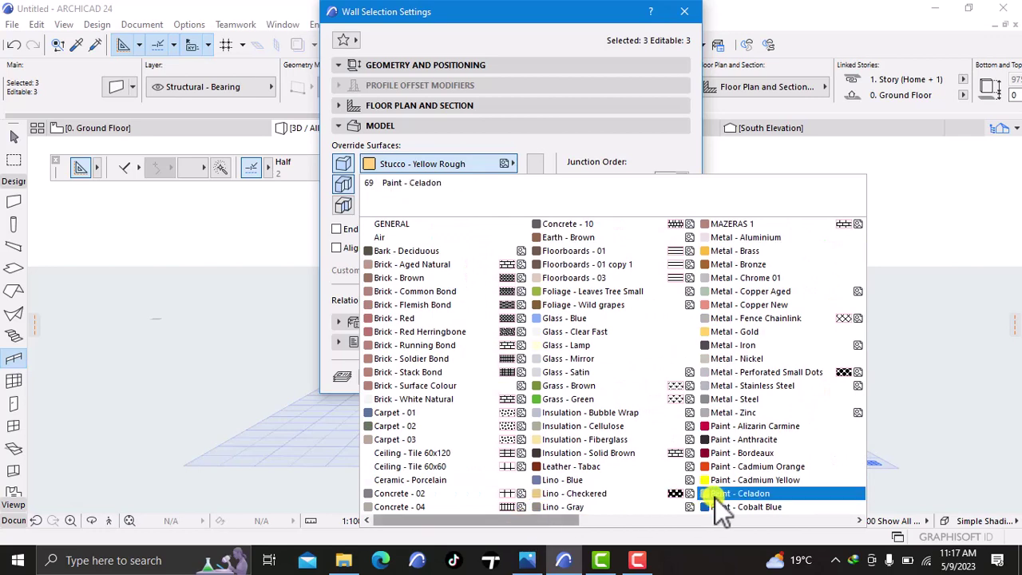
click(718, 224)
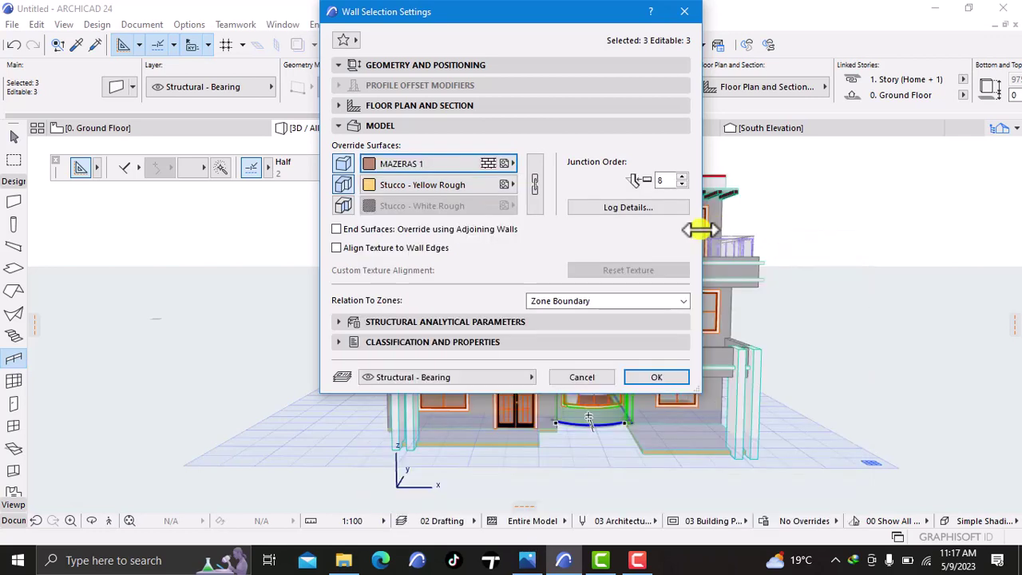
click(536, 185)
click(656, 376)
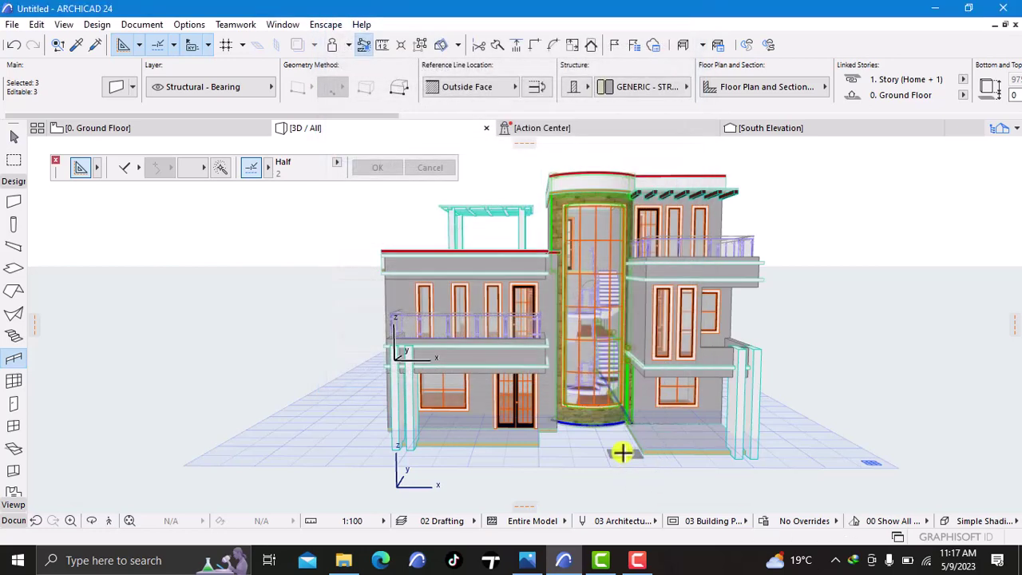
key(Escape)
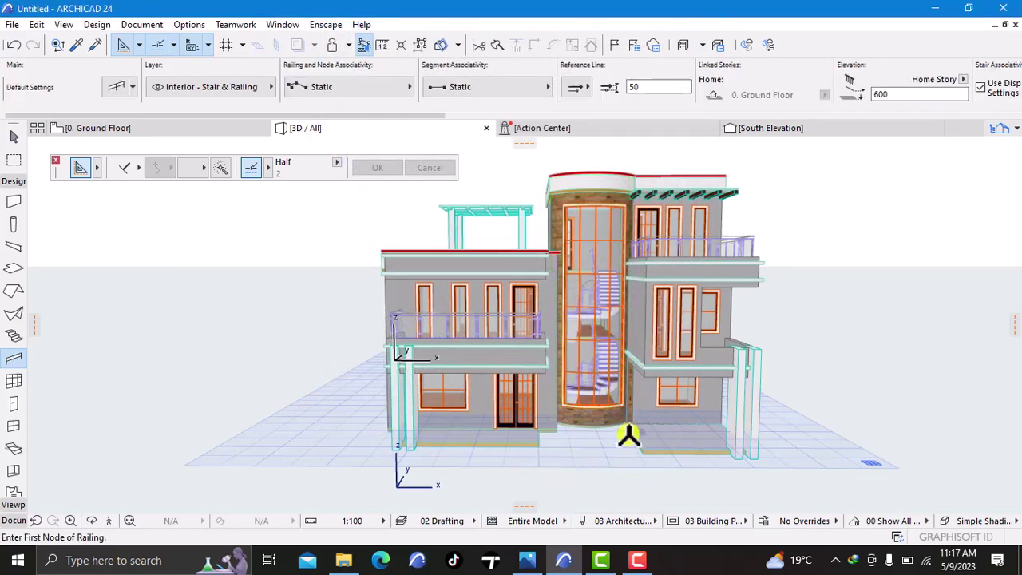
Step: Examine the stone texture at the base of the stair tower and on the narrow wall beside it
scroll(628, 435, up, 3)
scroll(598, 429, up, 3)
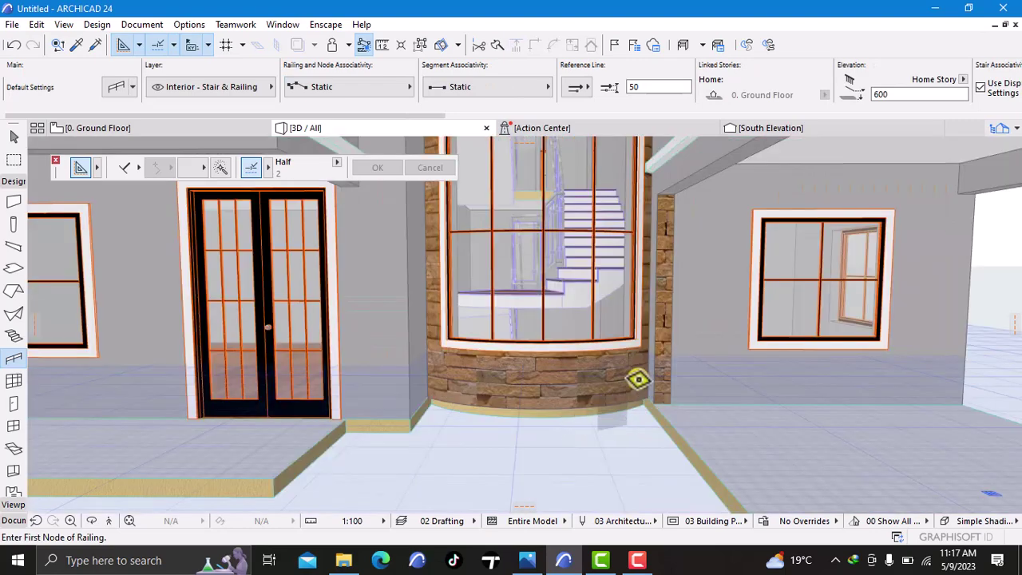
scroll(646, 379, up, 2)
key(Escape)
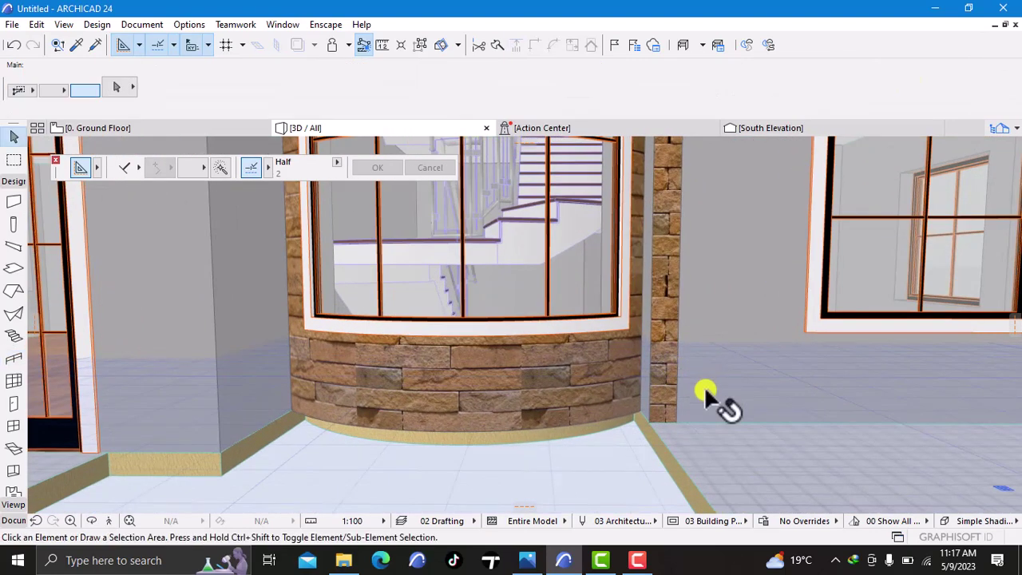
click(667, 404)
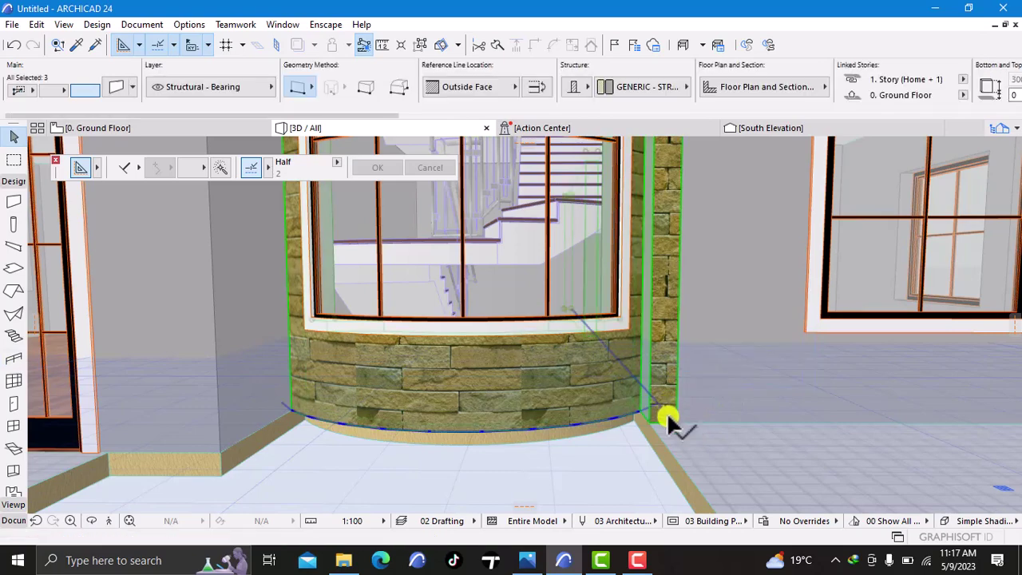
scroll(665, 413, down, 5)
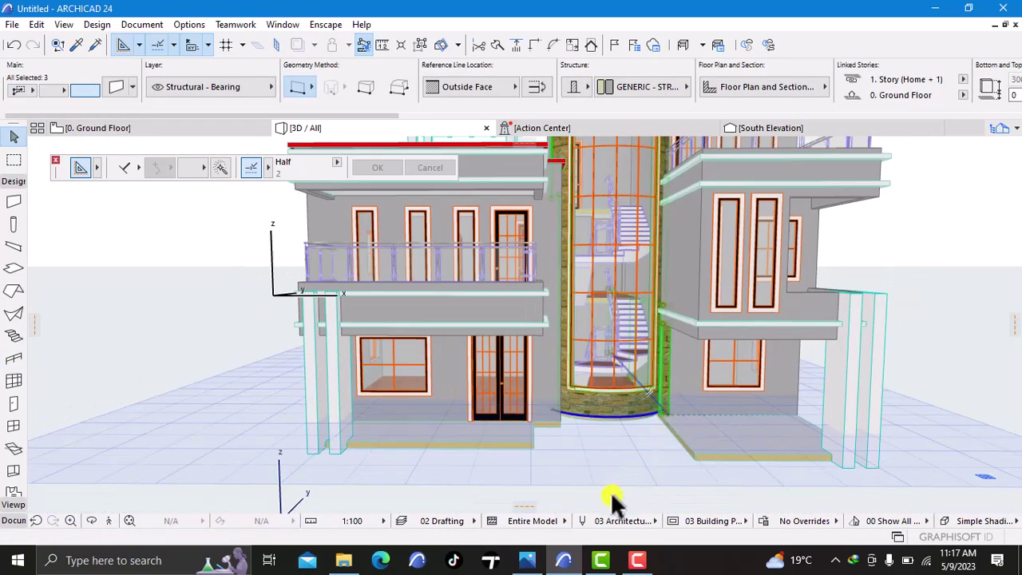
key(Escape)
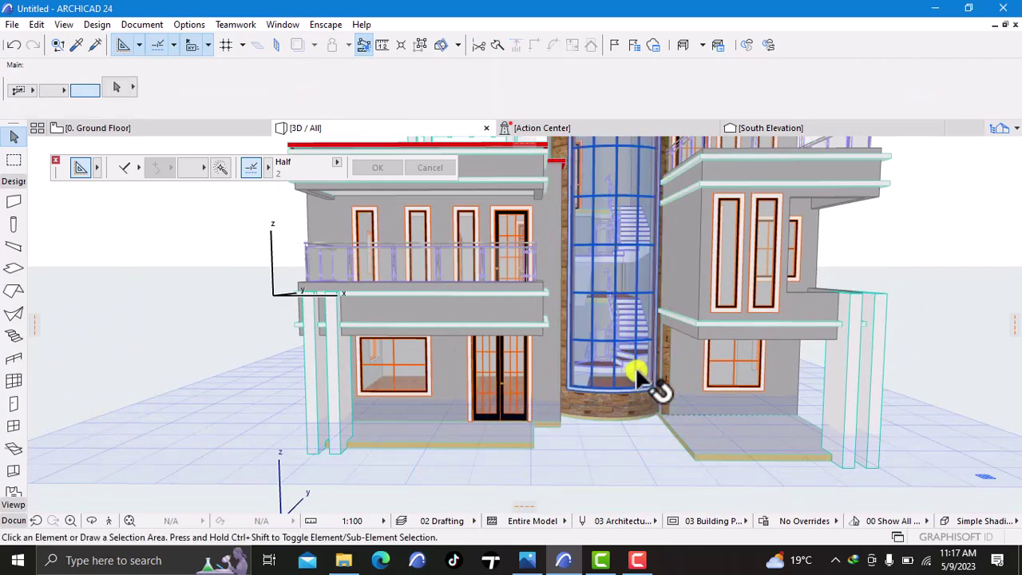
Step: Suspend grouping so that the narrow stone-clad wall beside the stair tower can be edited separately from the tower walls
scroll(659, 397, up, 3)
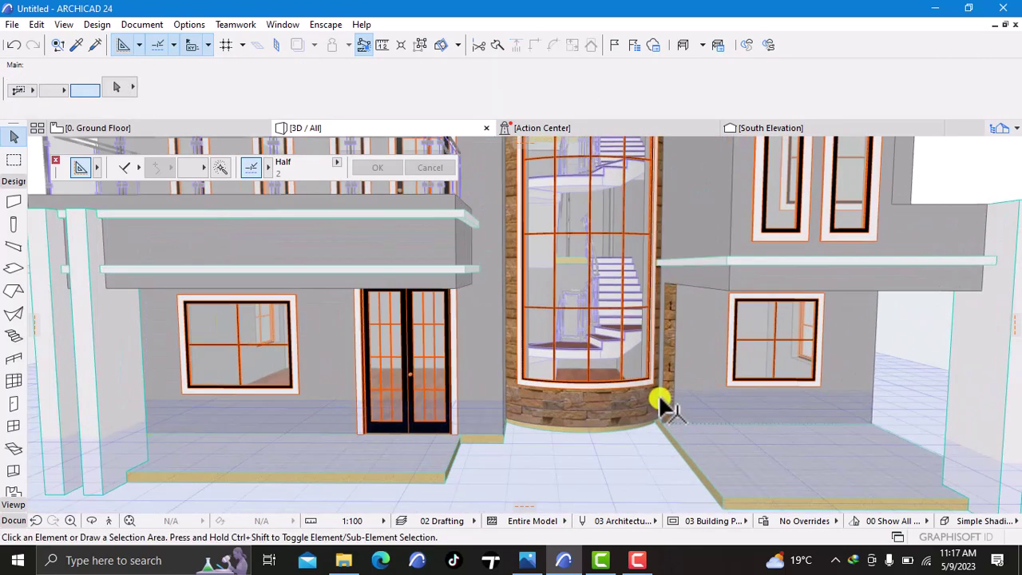
scroll(660, 398, up, 3)
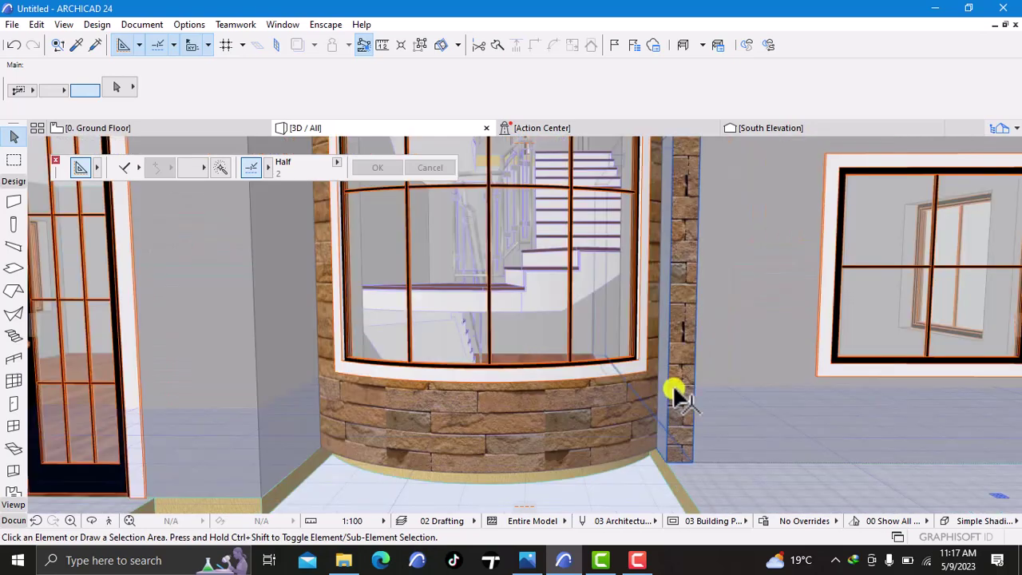
click(675, 401)
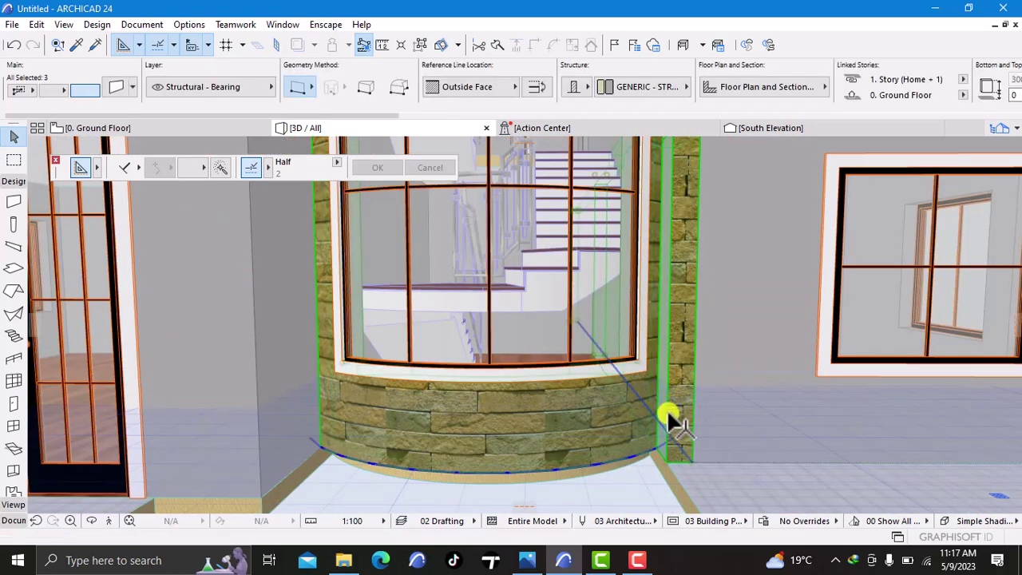
key(Escape)
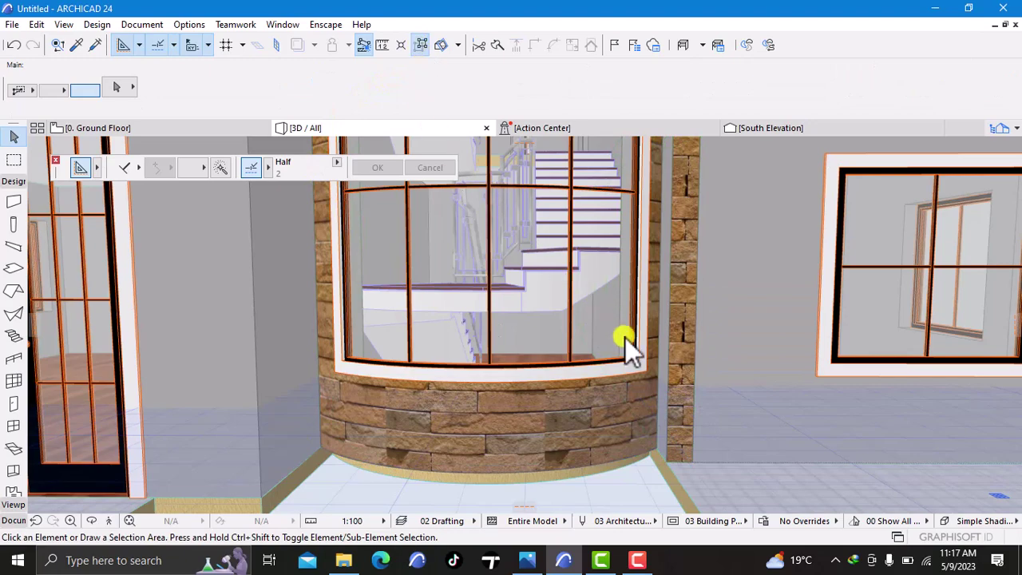
Step: Turn off both active MAZERAS 1 surface overrides on the narrow wall beside the stair tower's base
click(675, 392)
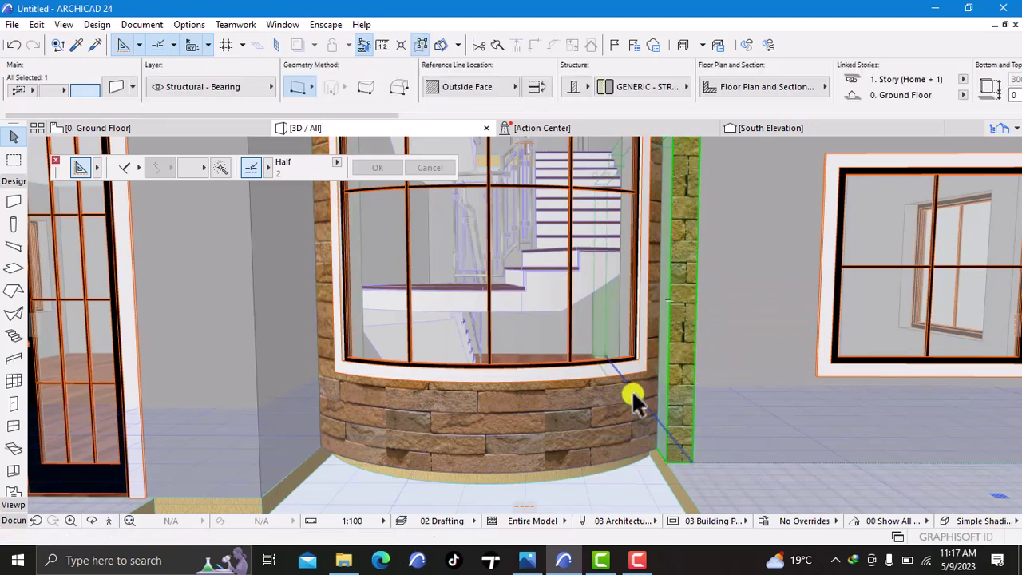
scroll(631, 392, down, 5)
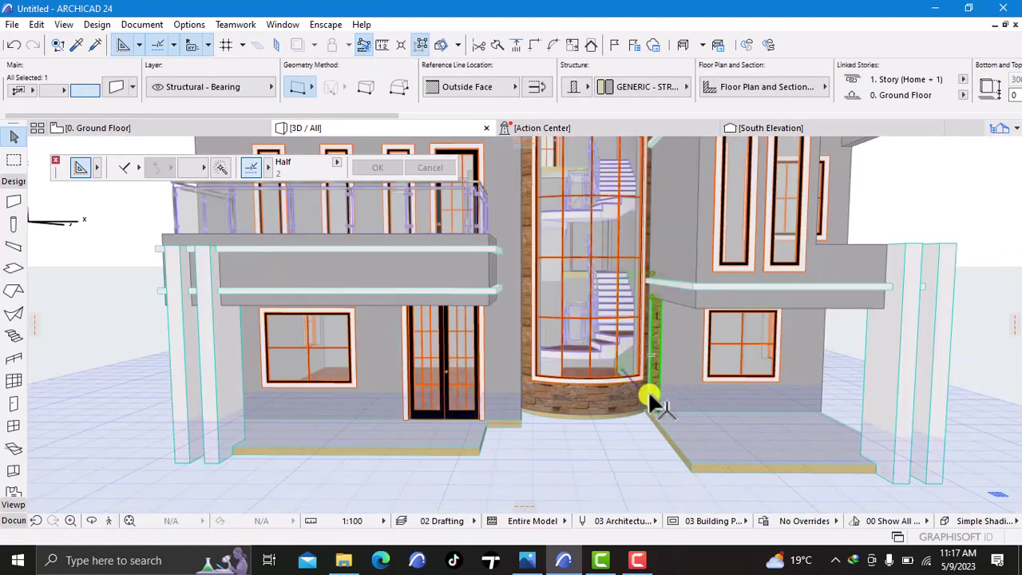
scroll(648, 391, down, 3)
right_click(125, 300)
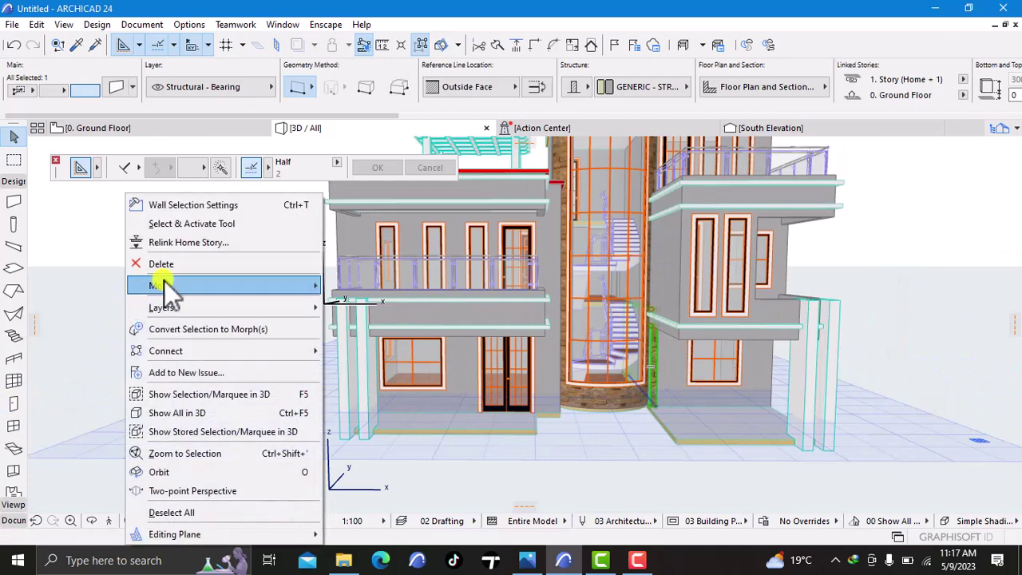
click(188, 208)
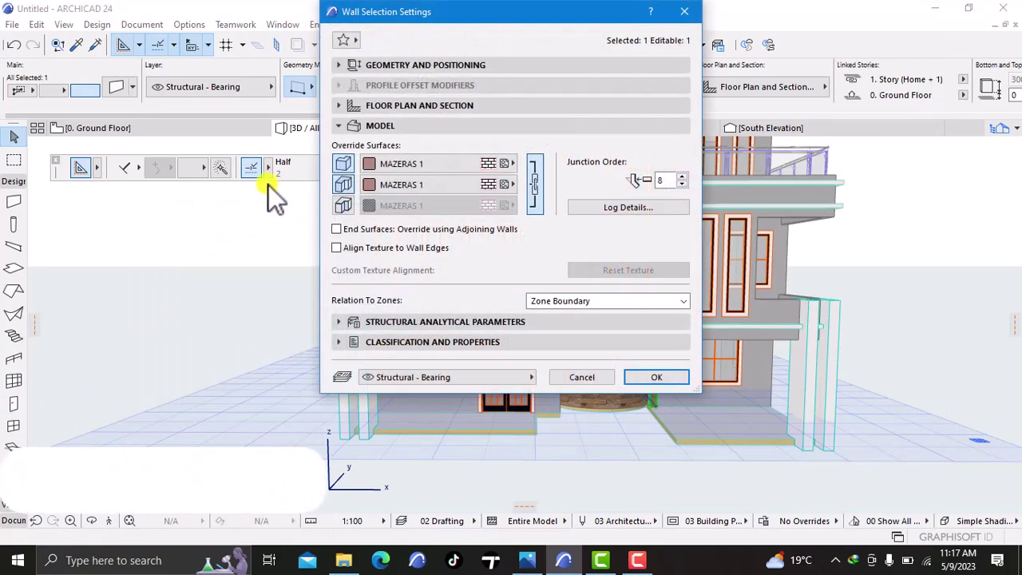
click(344, 164)
click(343, 186)
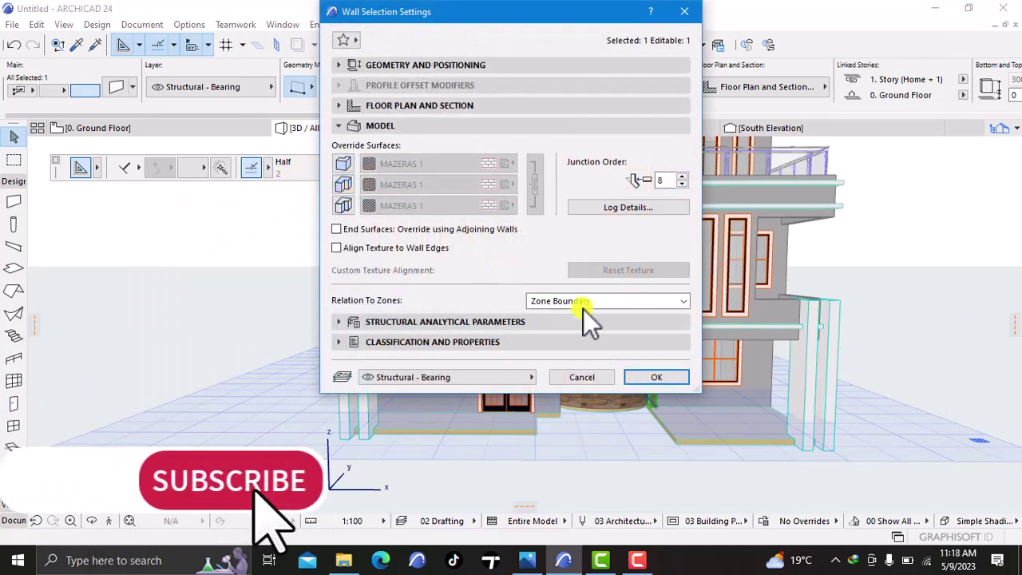
click(659, 377)
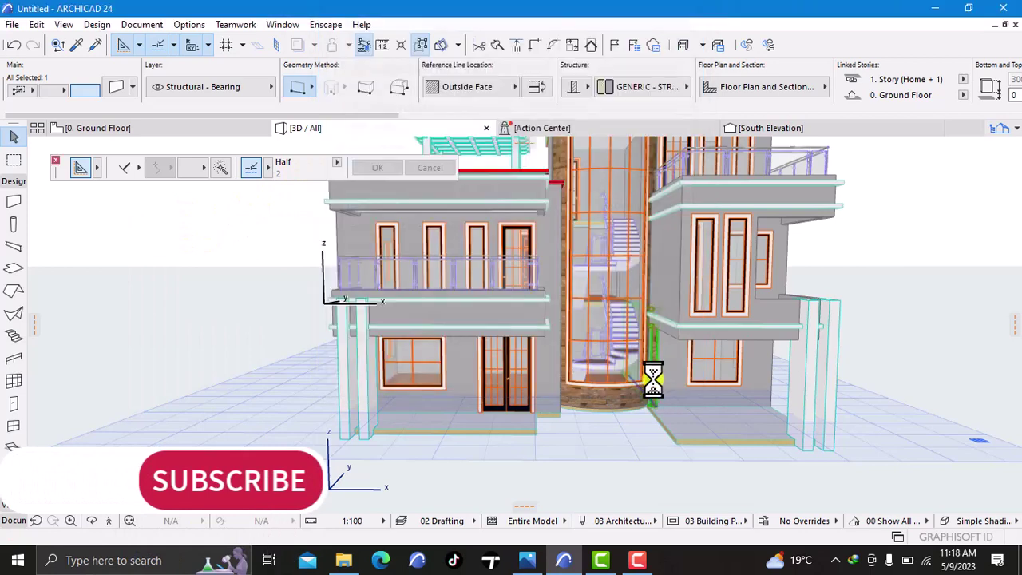
click(632, 469)
scroll(659, 427, down, 3)
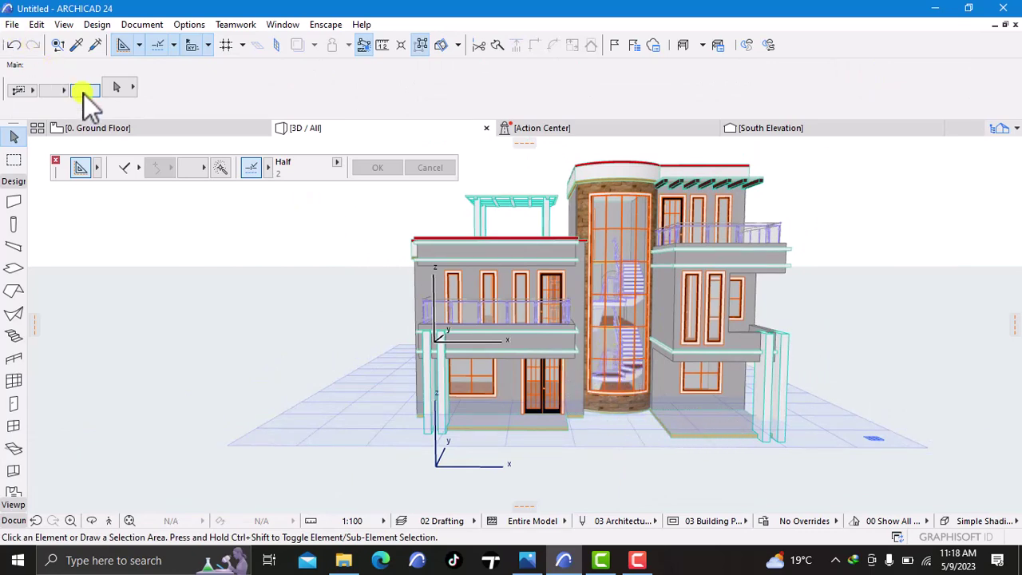
Step: Switch to the ground floor plan and select the curved window of the stair tower
click(122, 132)
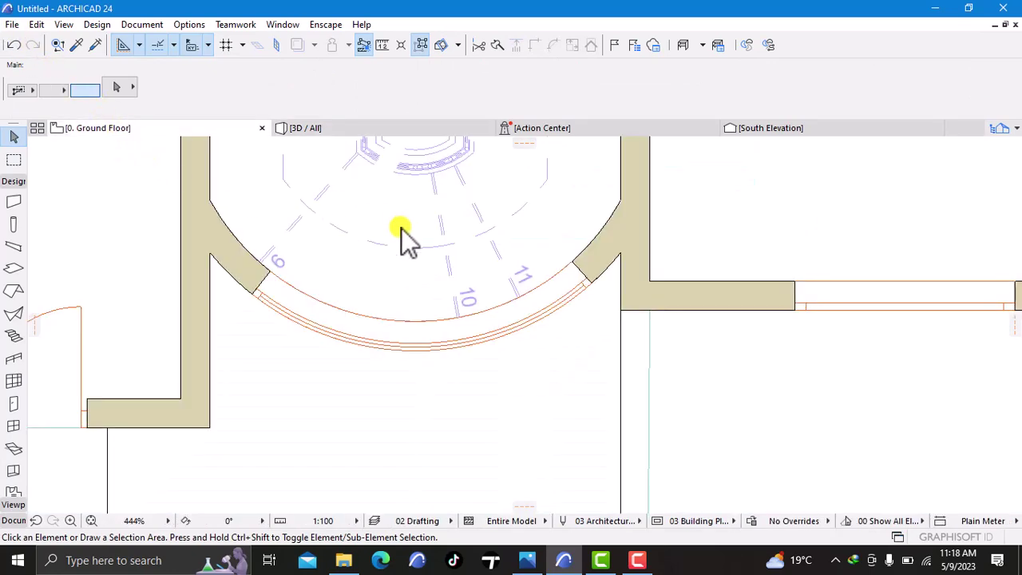
click(442, 348)
right_click(469, 378)
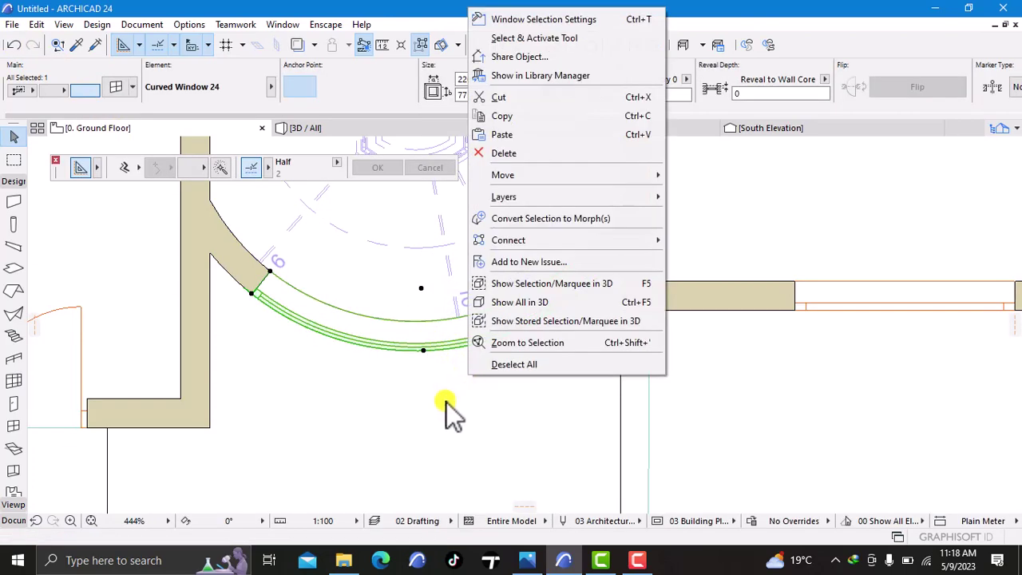
key(Escape)
right_click(439, 397)
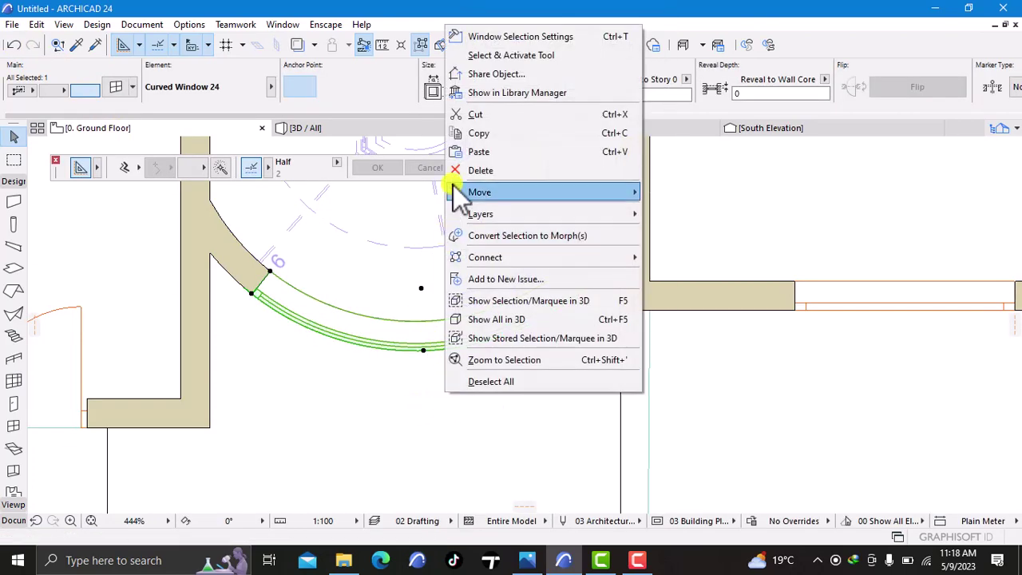
mouse_move(456, 193)
click(754, 199)
click(529, 376)
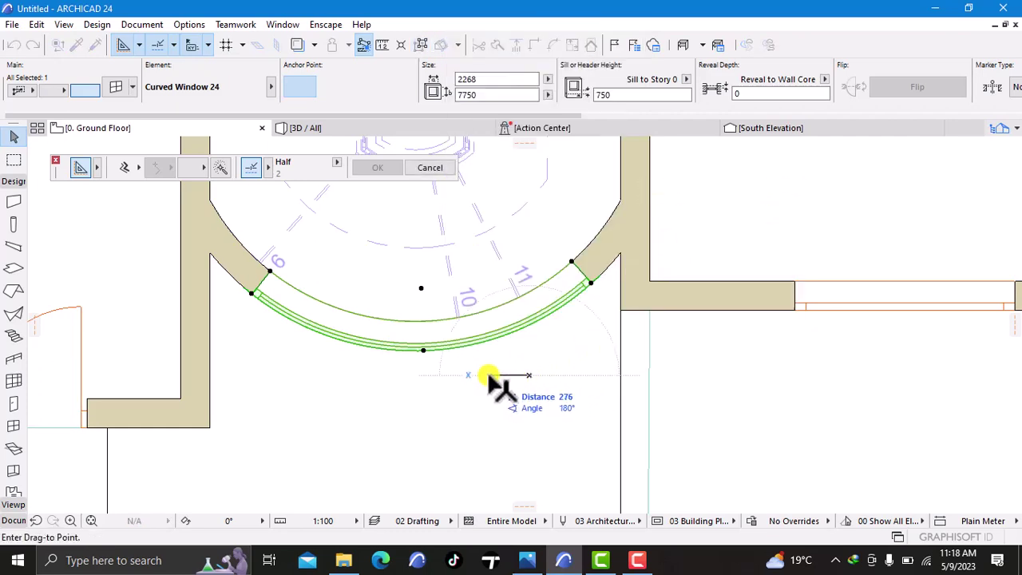
key(Escape)
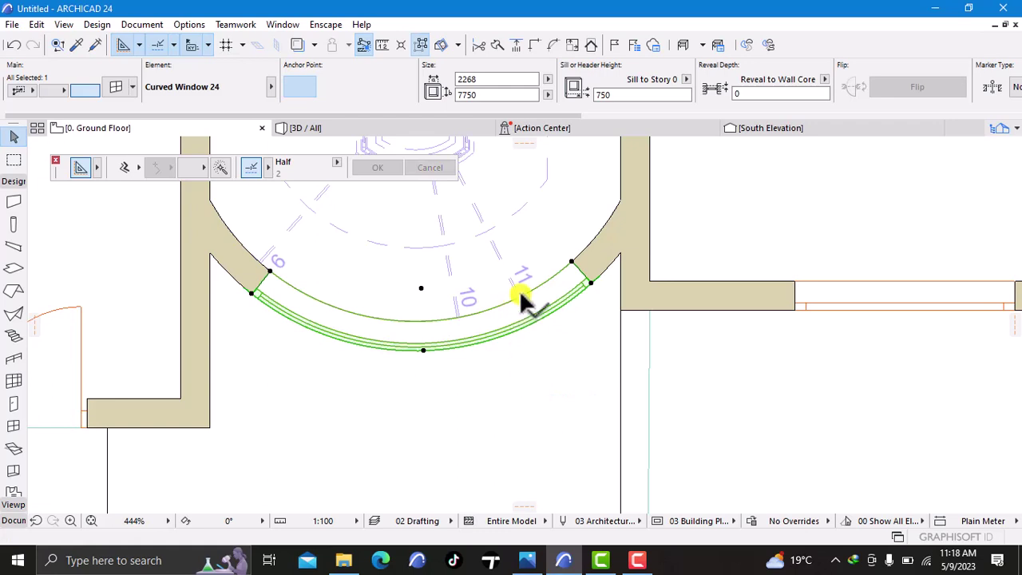
key(Escape)
Step: Stretch the left end of the stair tower's curved window outward along the wall to a window width of about 2347
click(523, 297)
click(251, 294)
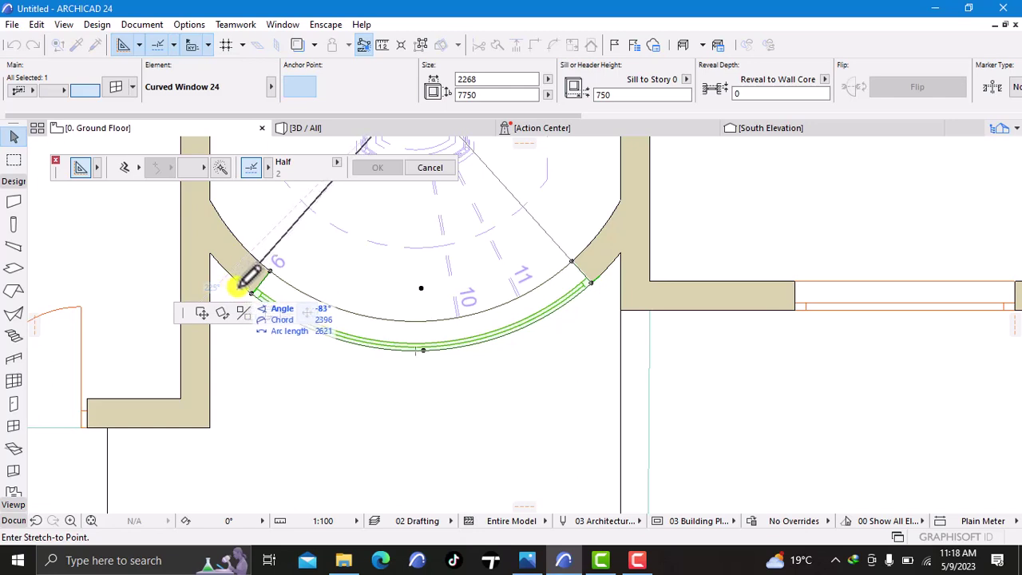
click(239, 283)
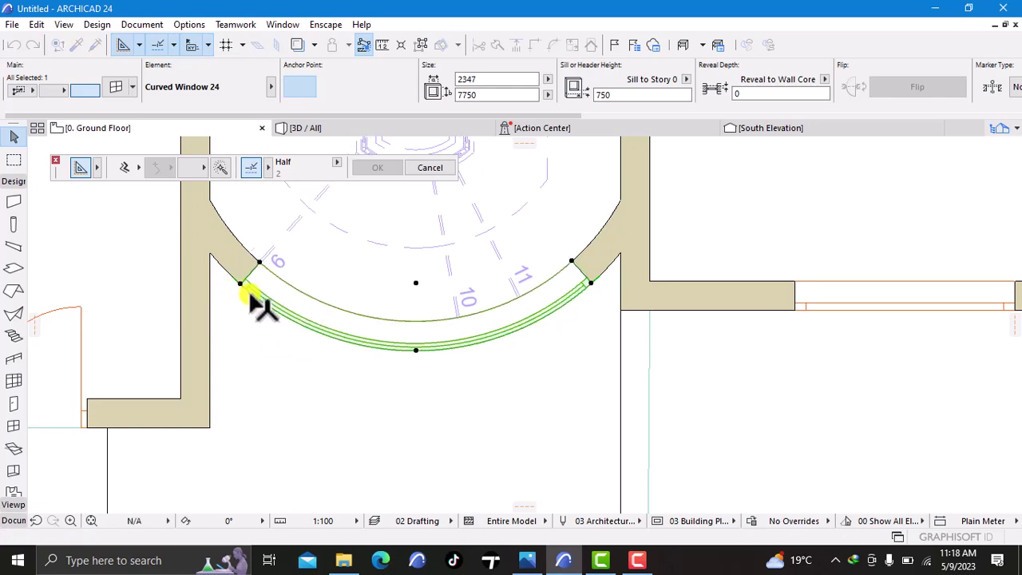
click(455, 363)
Step: Return to the 3D view and examine the house from the front and around its left side
click(308, 128)
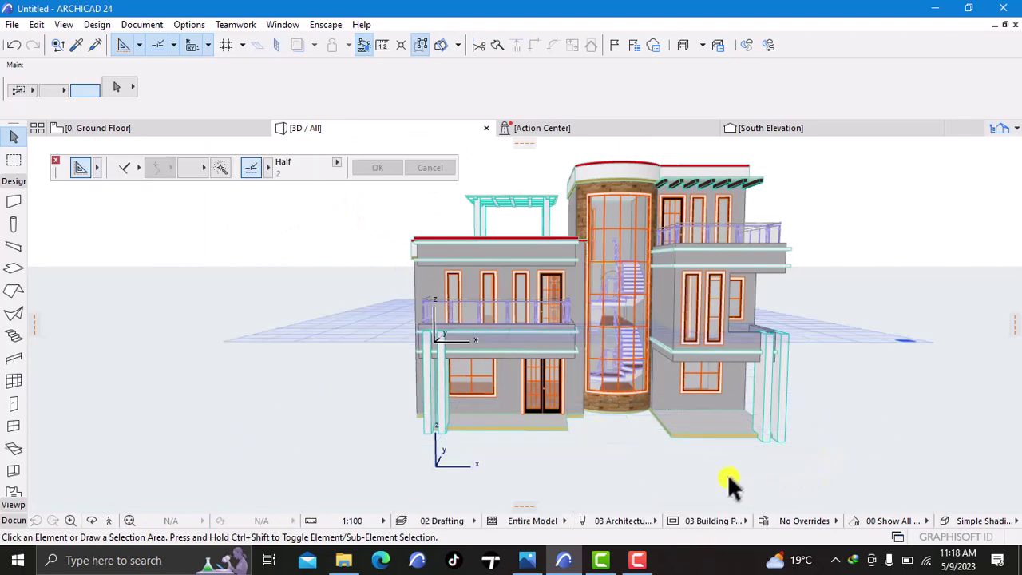
scroll(673, 410, down, 5)
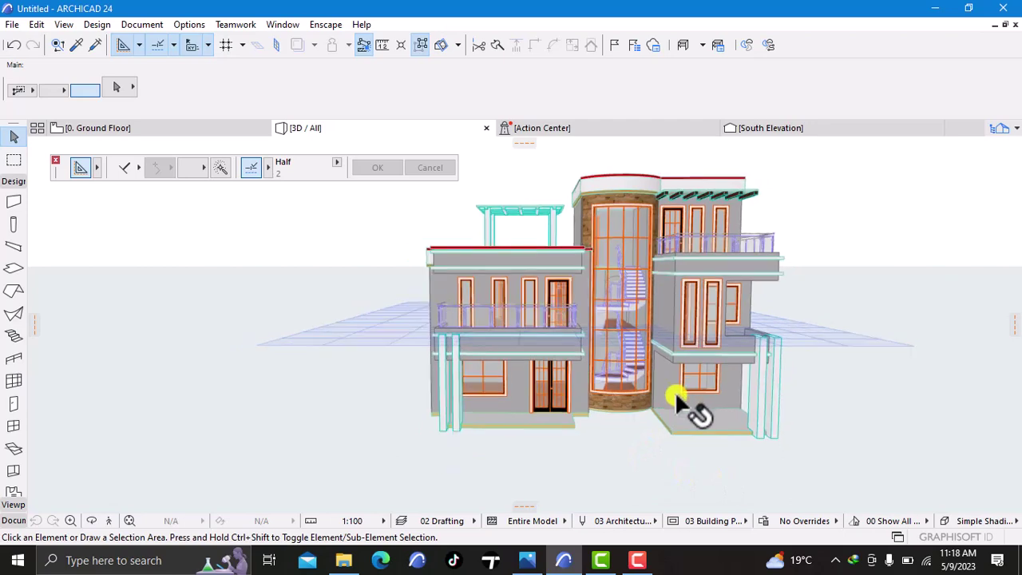
right_click(906, 445)
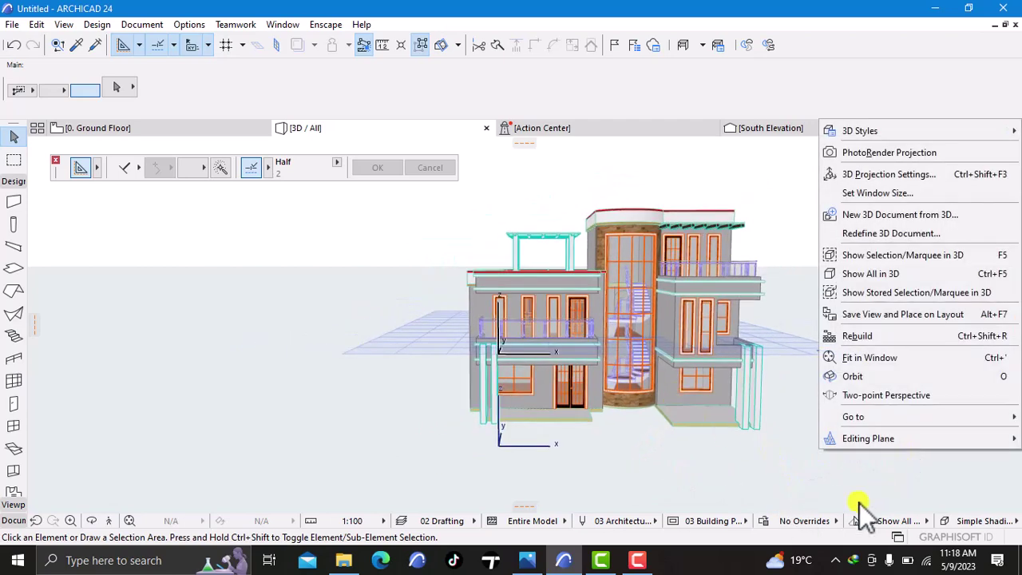
click(881, 382)
drag(881, 383, 701, 412)
drag(612, 354, 517, 299)
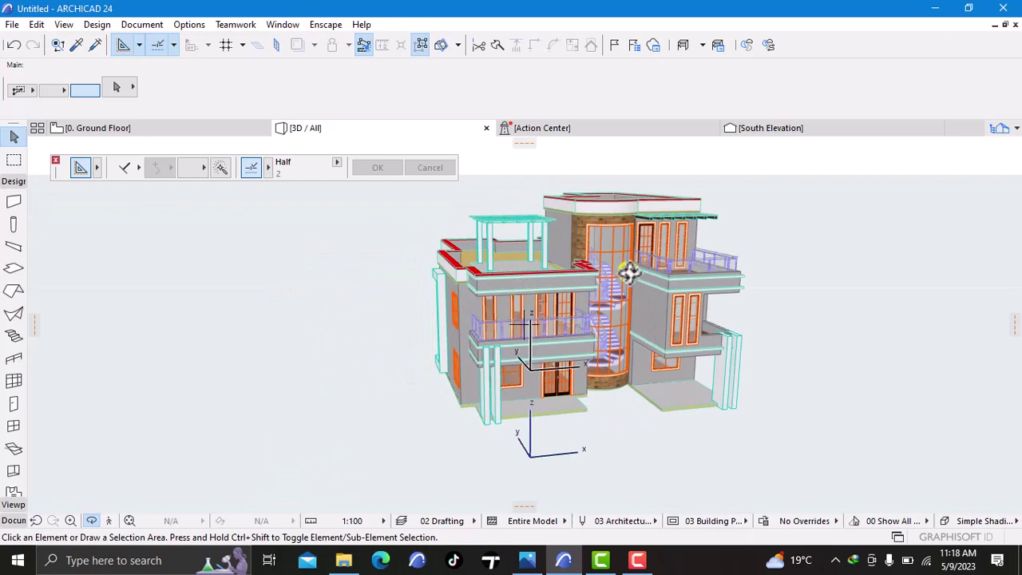
drag(825, 369, 506, 365)
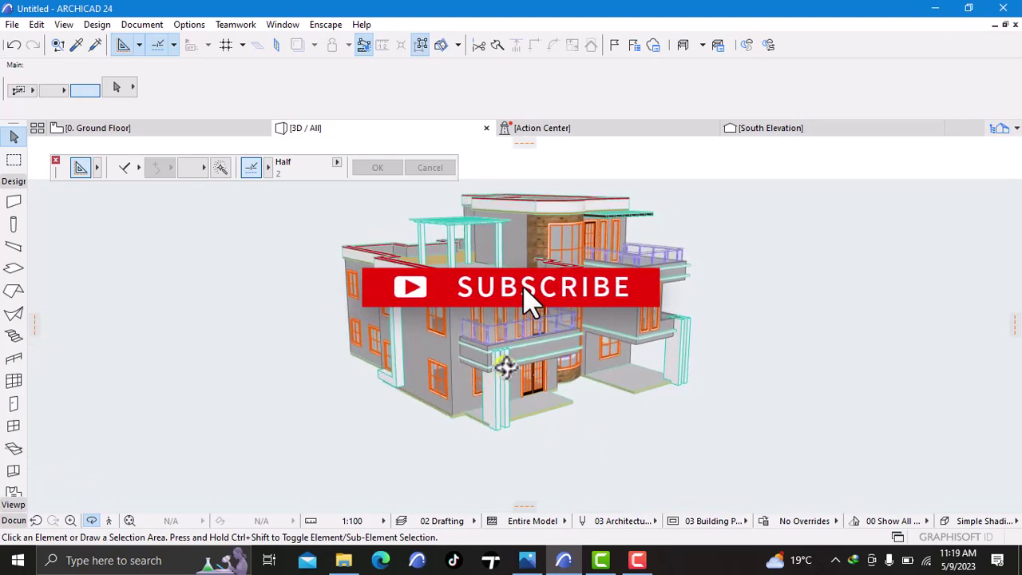
click(655, 549)
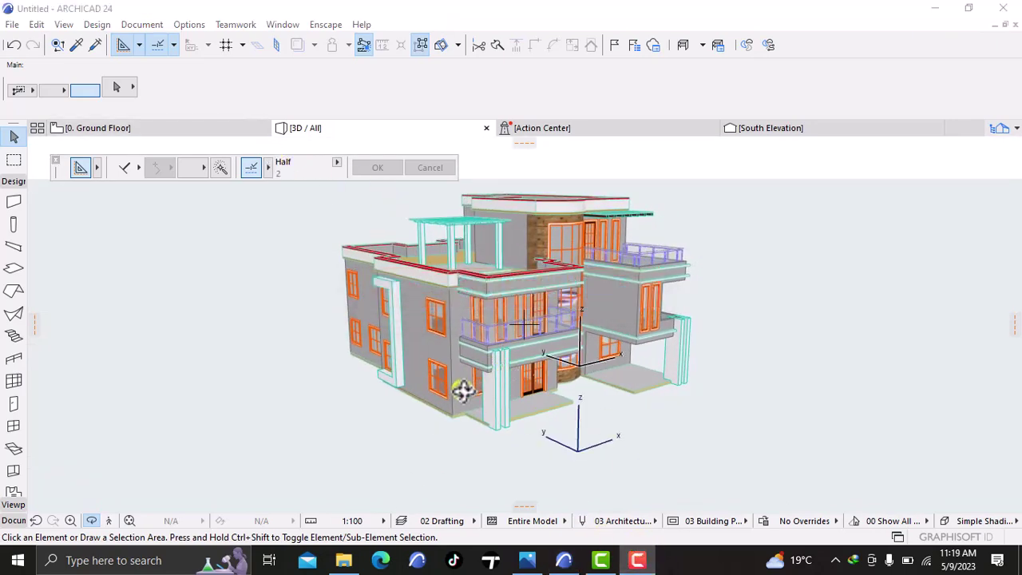